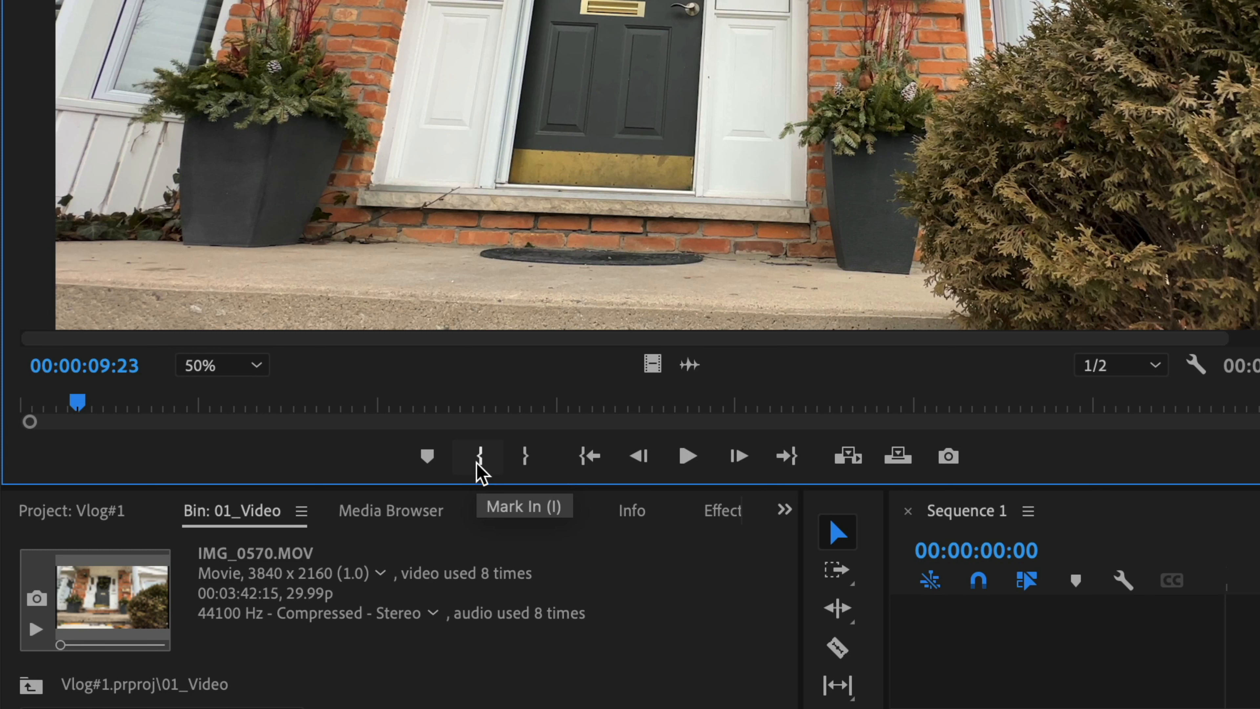
# Mark the In point at 00:00:09:23 and the Out point at 00:00:32:08 on the IMG_0570.MOV source clip.
pyautogui.press('i')
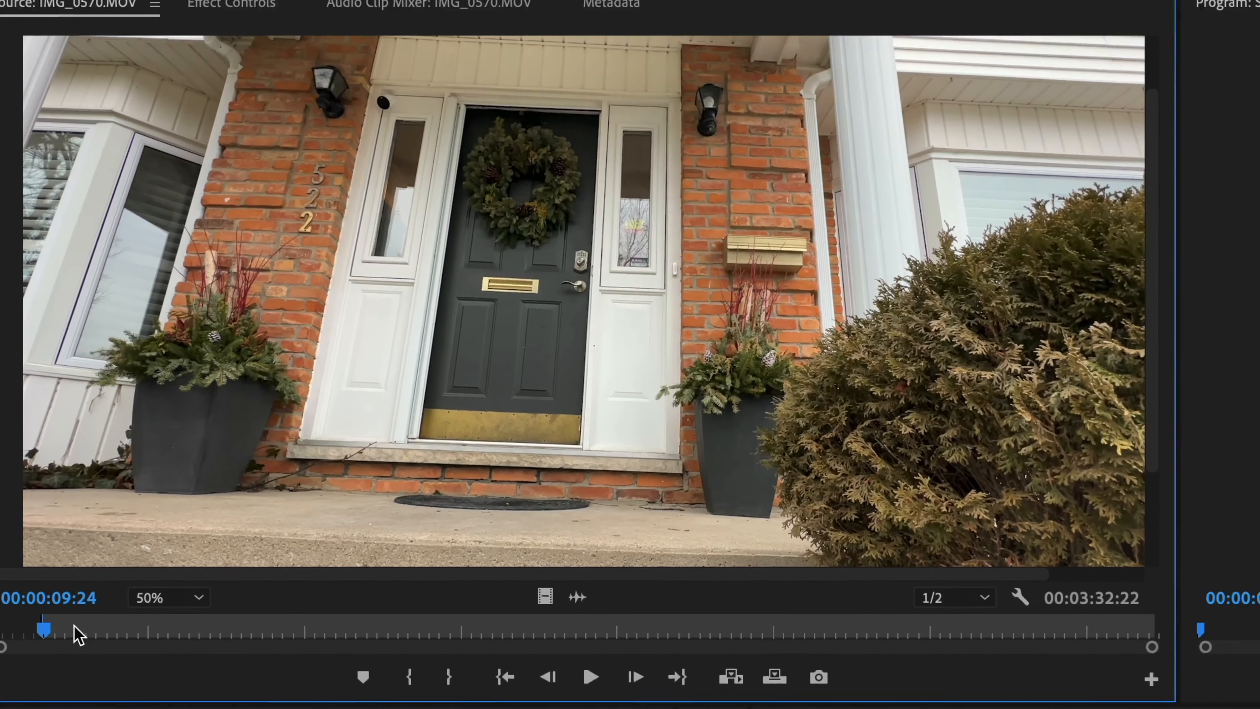
pyautogui.click(128, 400)
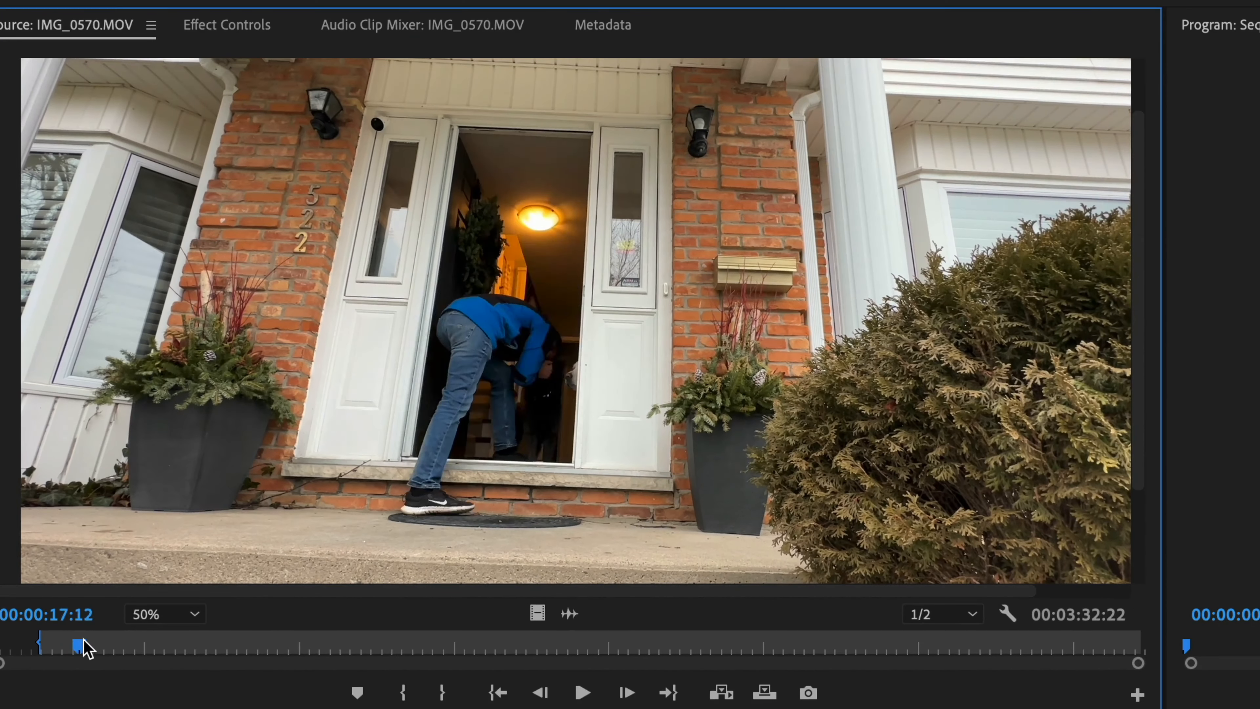
pyautogui.moveTo(85, 648); pyautogui.dragTo(161, 647)
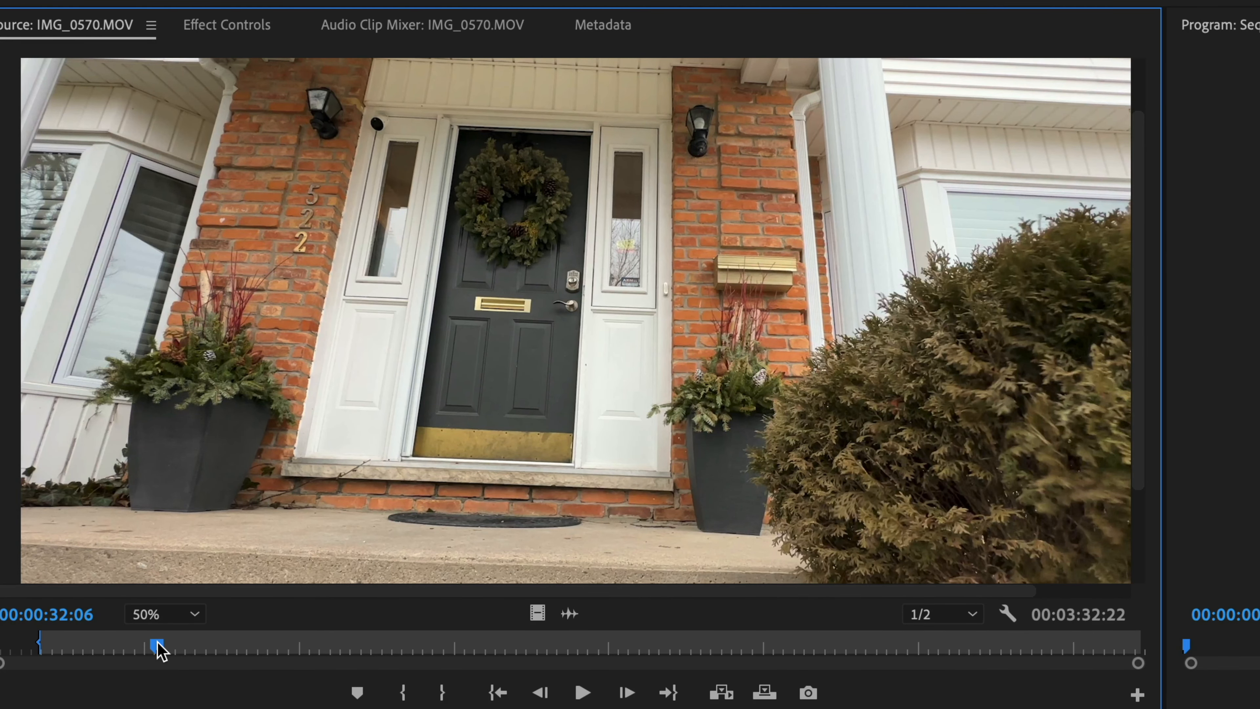
pyautogui.press('j')
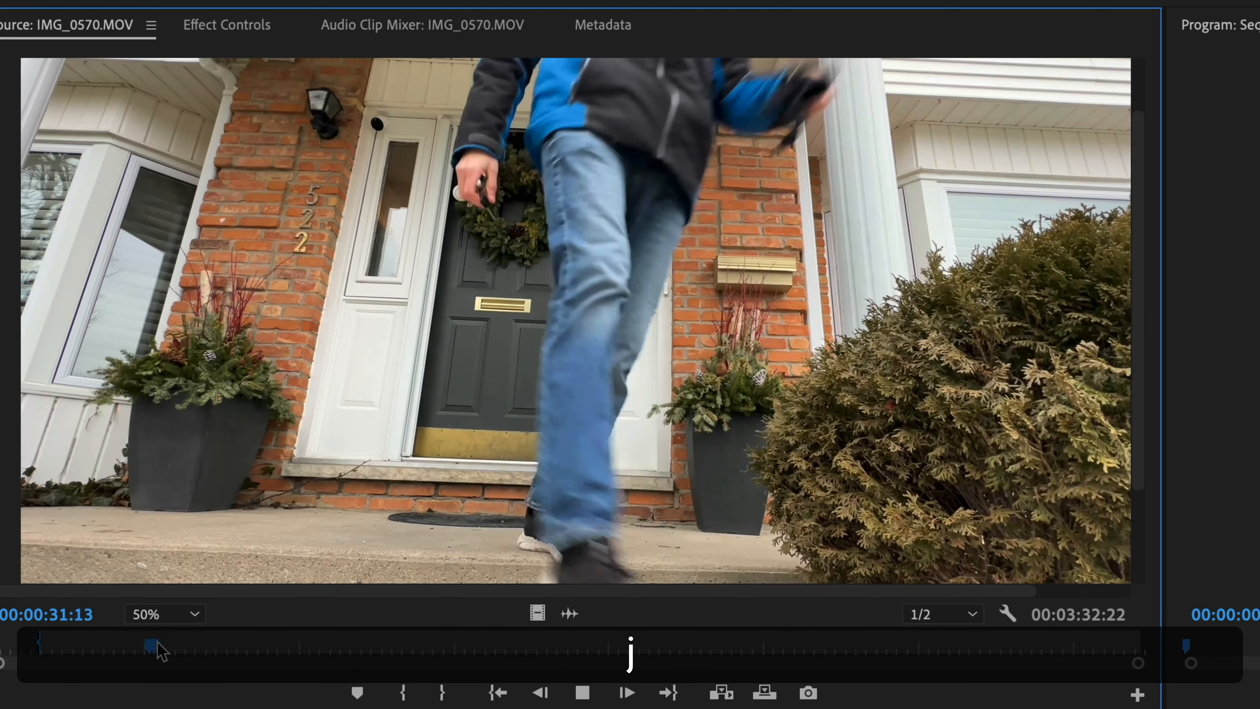
pyautogui.press('k')
pyautogui.press('space')
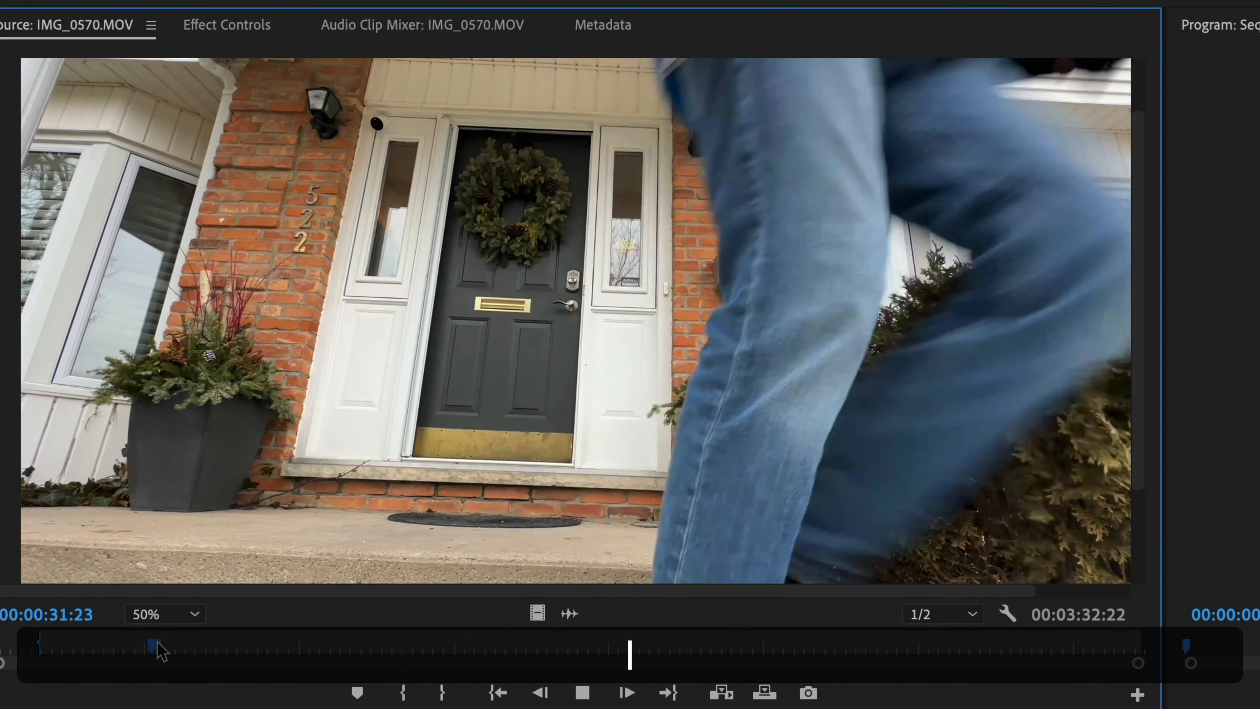
pyautogui.press('l')
pyautogui.press('k')
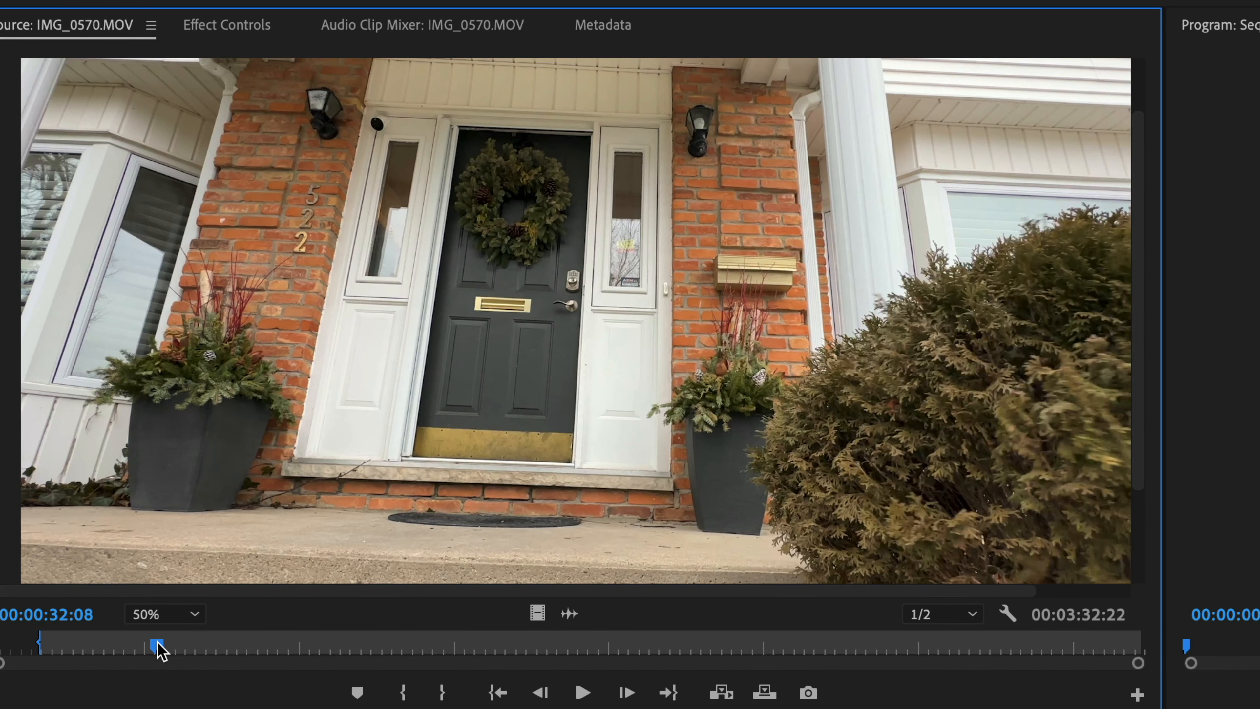
pyautogui.press('o')
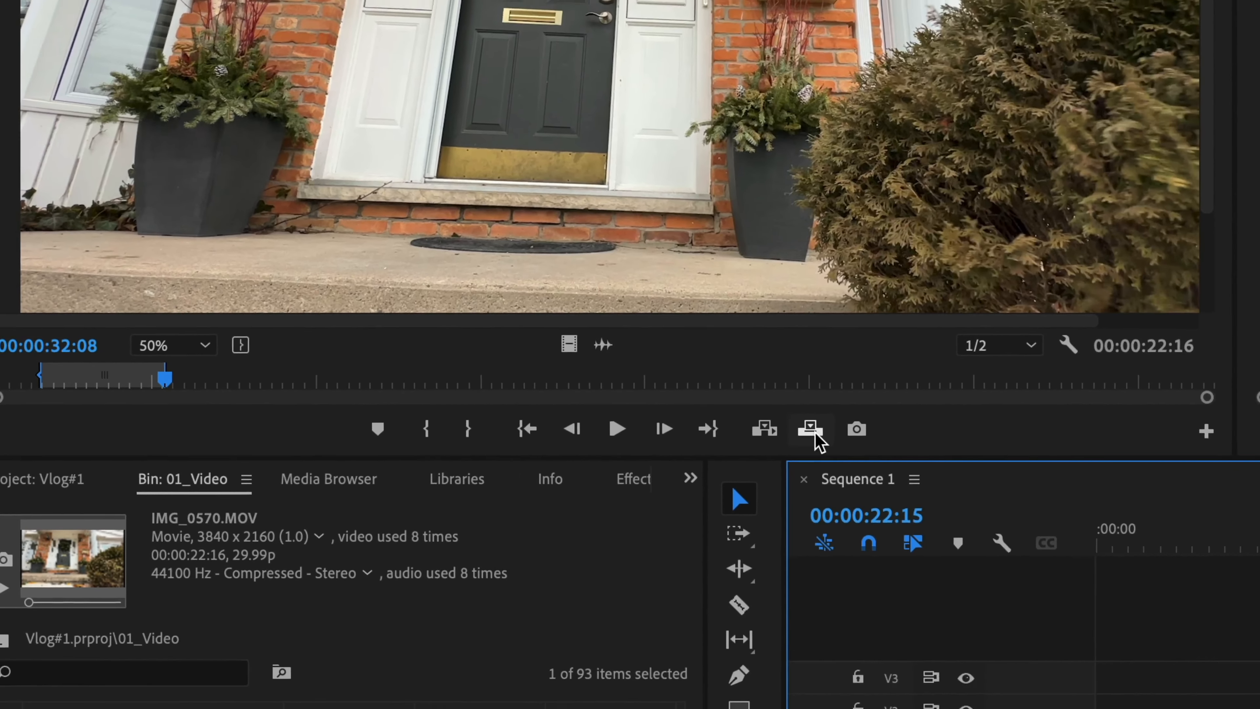
# Play the clip in Sequence 1 from the beginning and park the playhead at the clip's end.
pyautogui.moveTo(1251, 516); pyautogui.dragTo(939, 587)
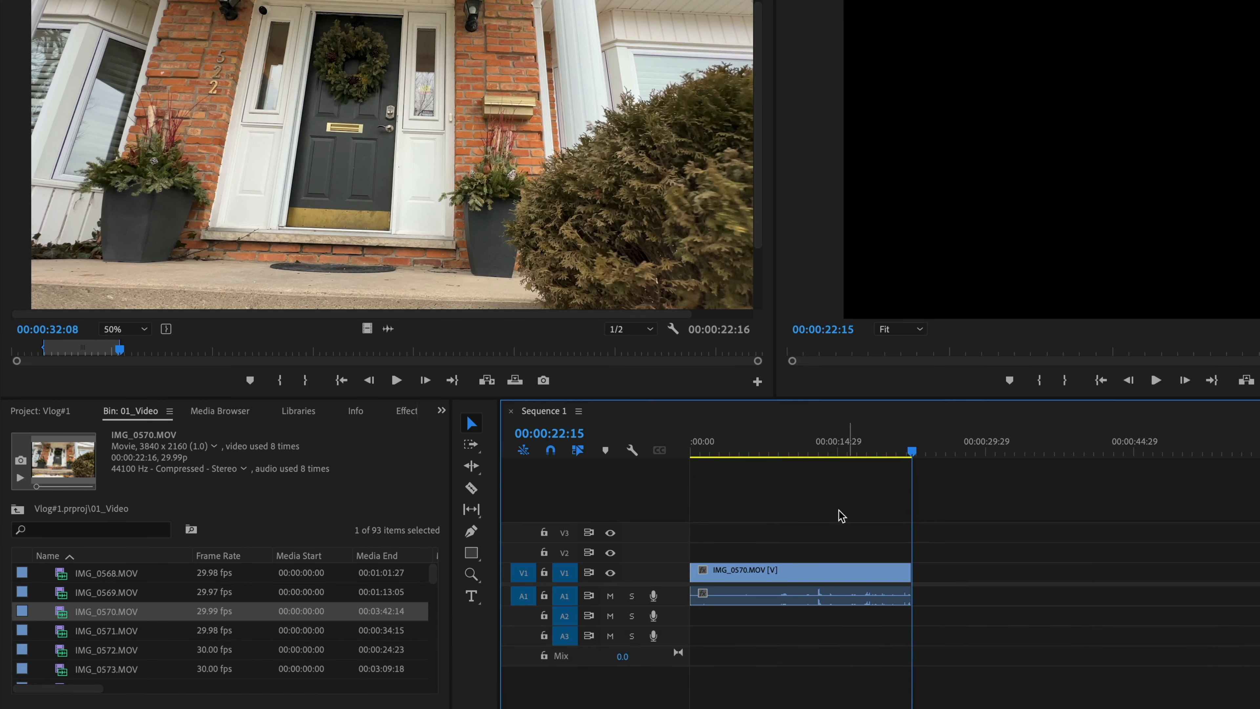
pyautogui.moveTo(722, 451); pyautogui.dragTo(678, 452)
pyautogui.press('space')
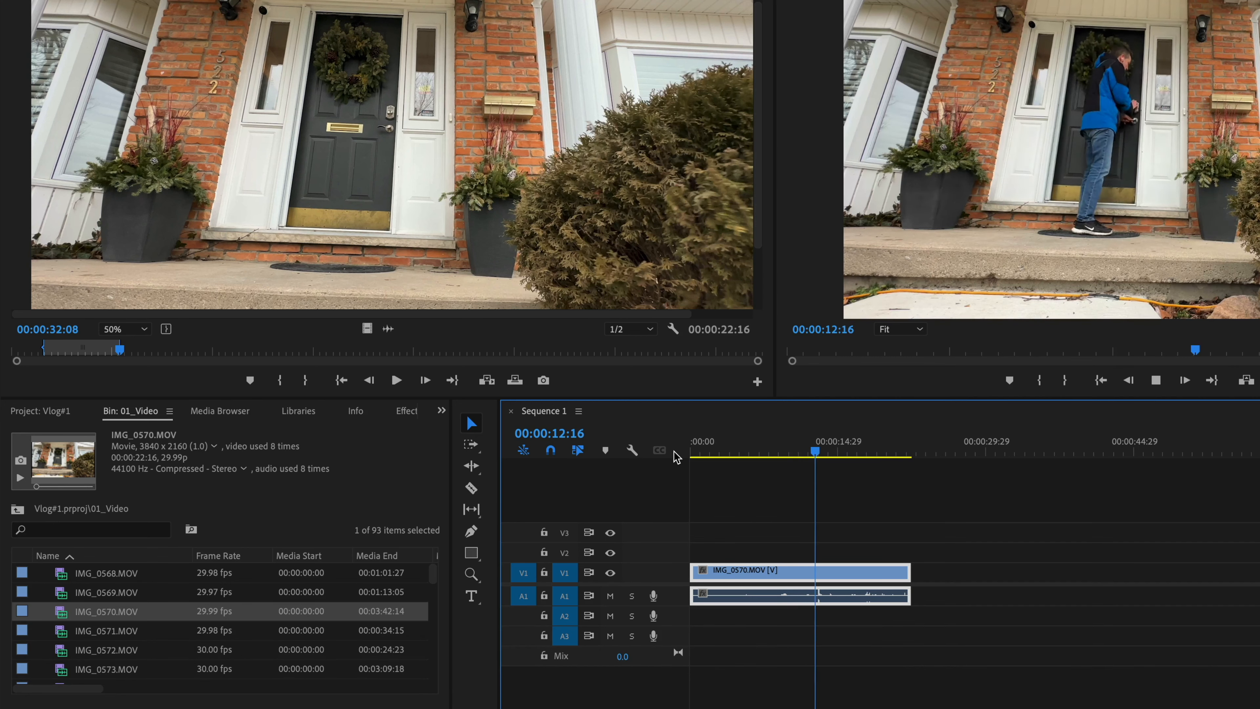
pyautogui.press('k')
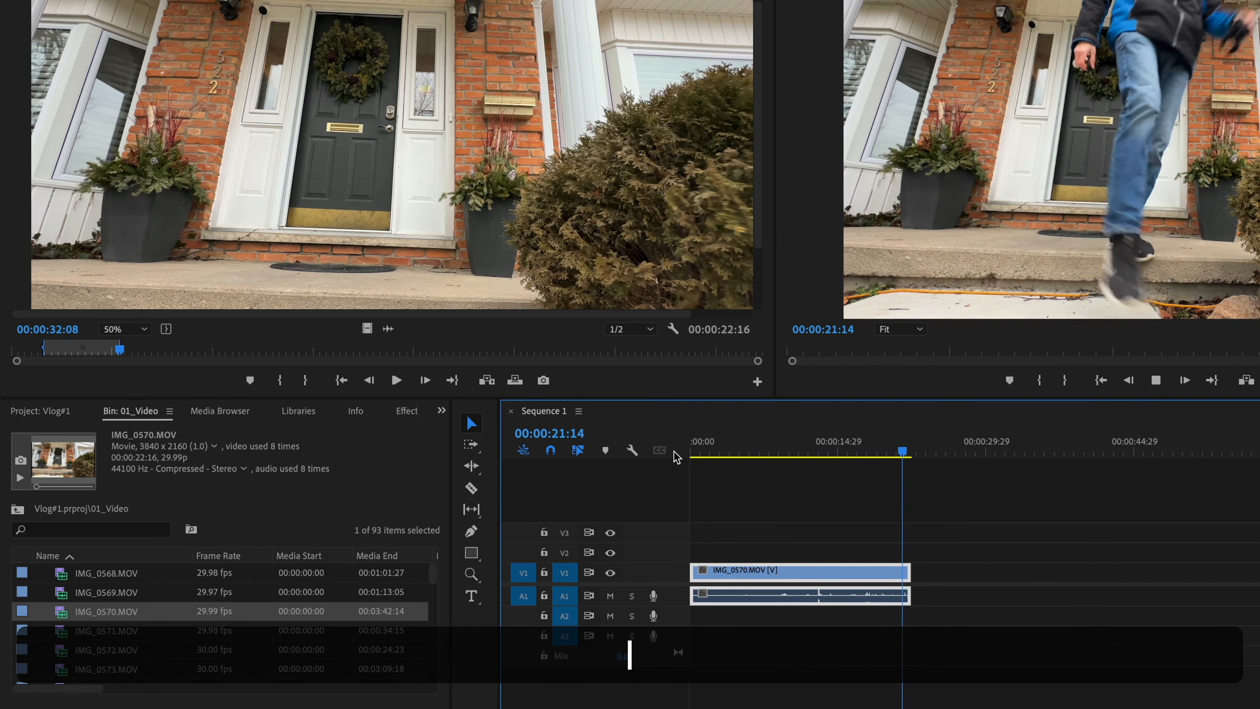
pyautogui.press('k')
pyautogui.press('j')
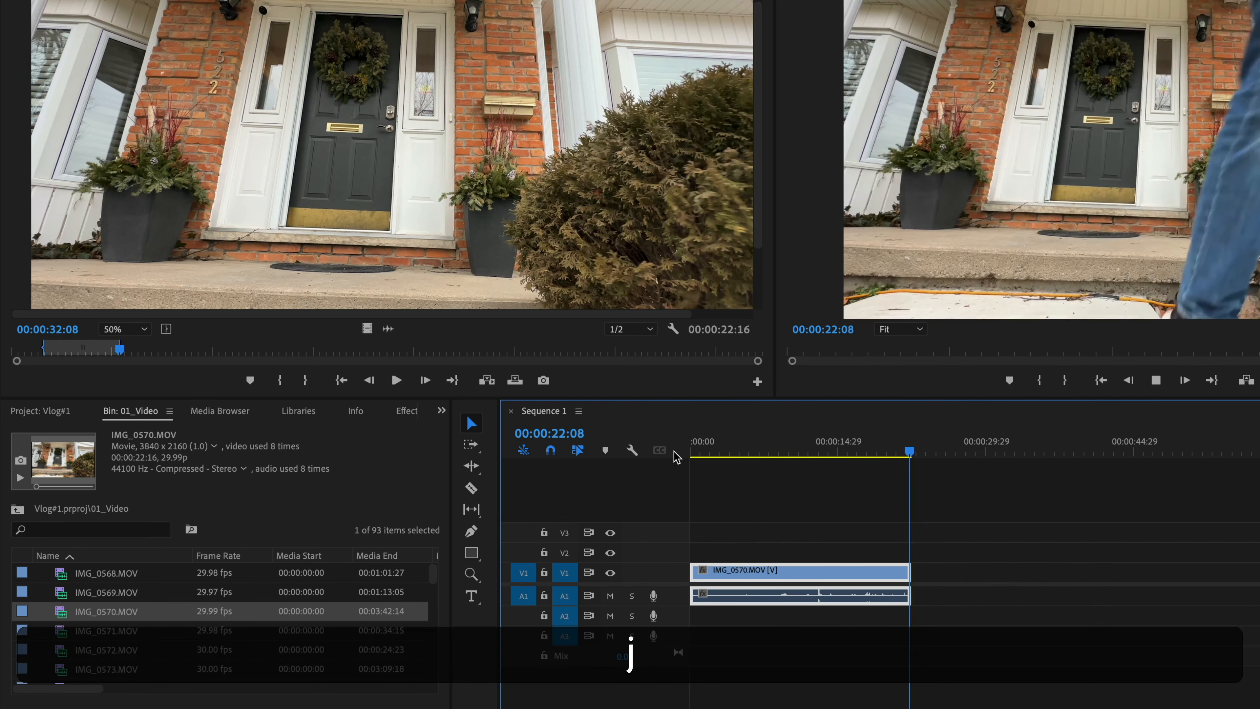
pyautogui.press('k')
pyautogui.press('Down')
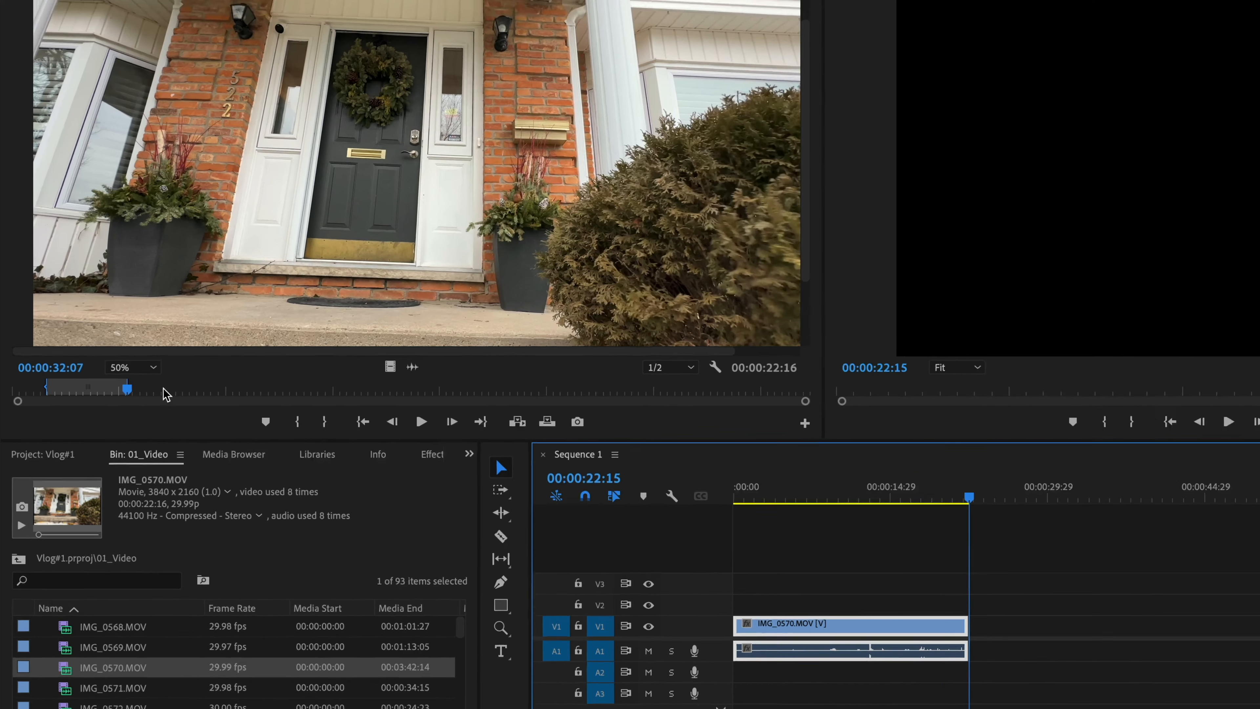
# Clear the source clip's existing In and Out points and mark a new In point at 00:00:42:18, on the empty walkway.
pyautogui.click(165, 393)
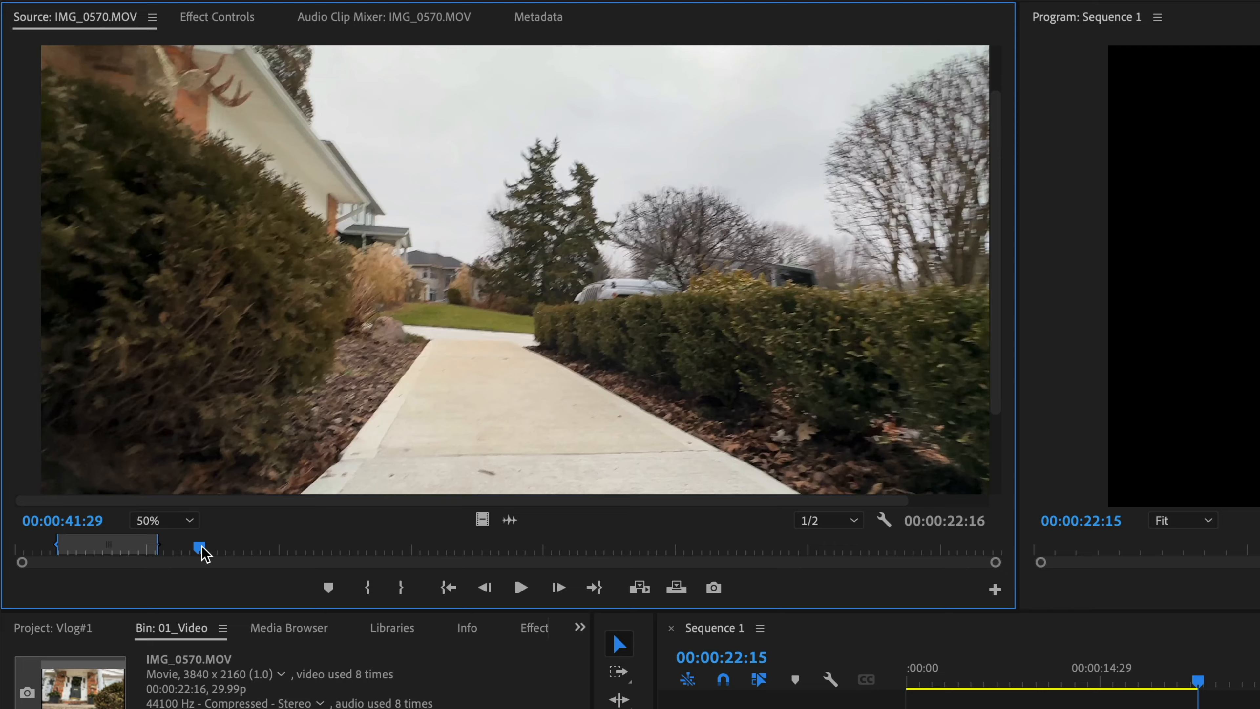
pyautogui.moveTo(202, 548)
pyautogui.mouseDown()
pyautogui.moveTo(163, 550)
pyautogui.moveTo(206, 548)
pyautogui.mouseUp()
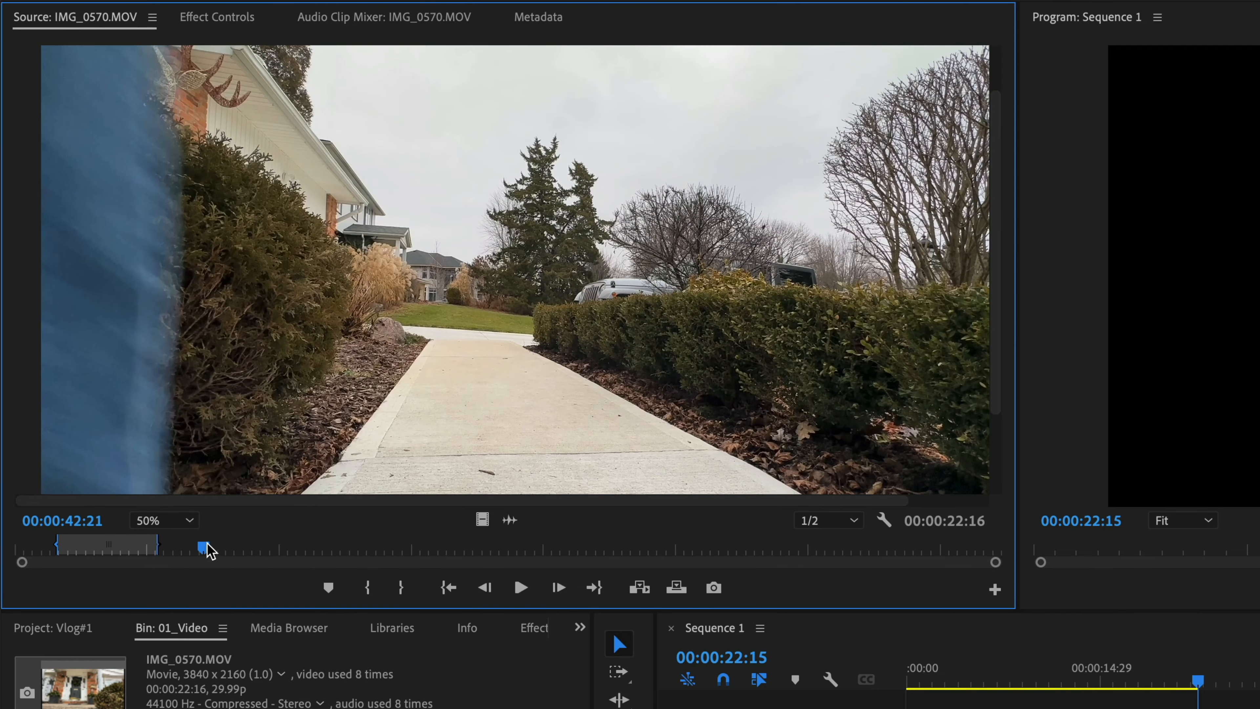
pyautogui.press('j')
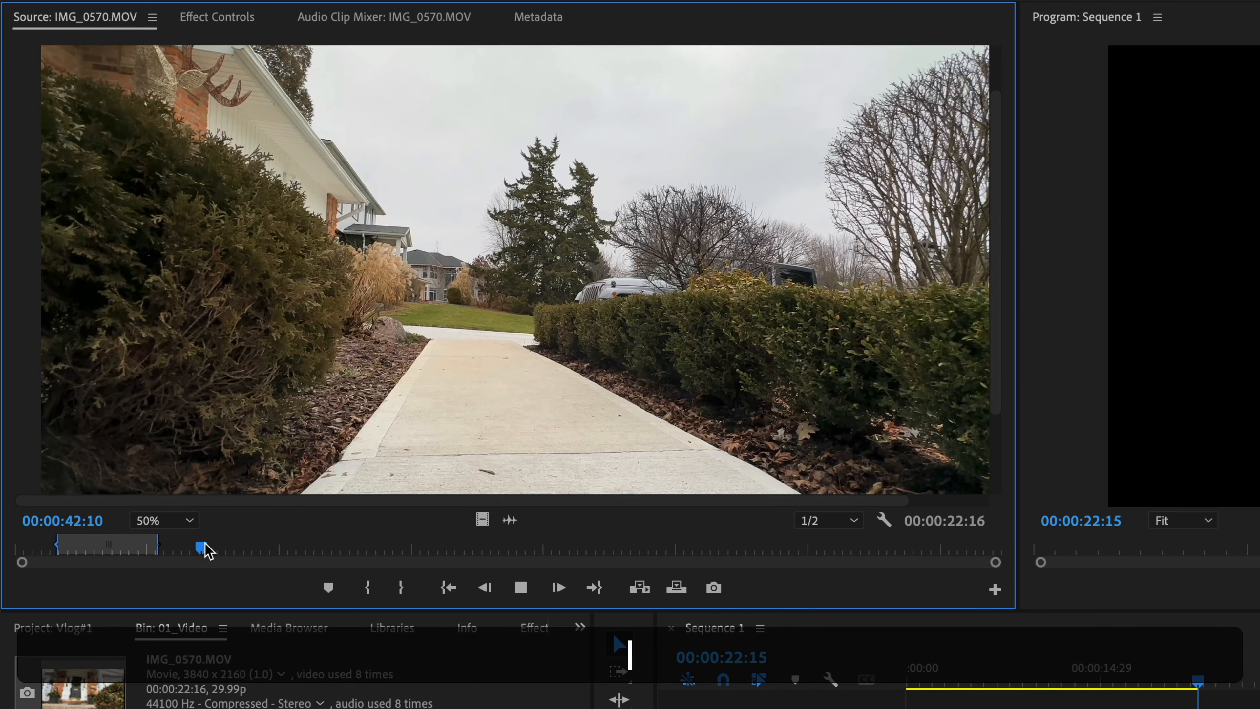
pyautogui.press('l')
pyautogui.press('k')
pyautogui.press('j')
pyautogui.press('k')
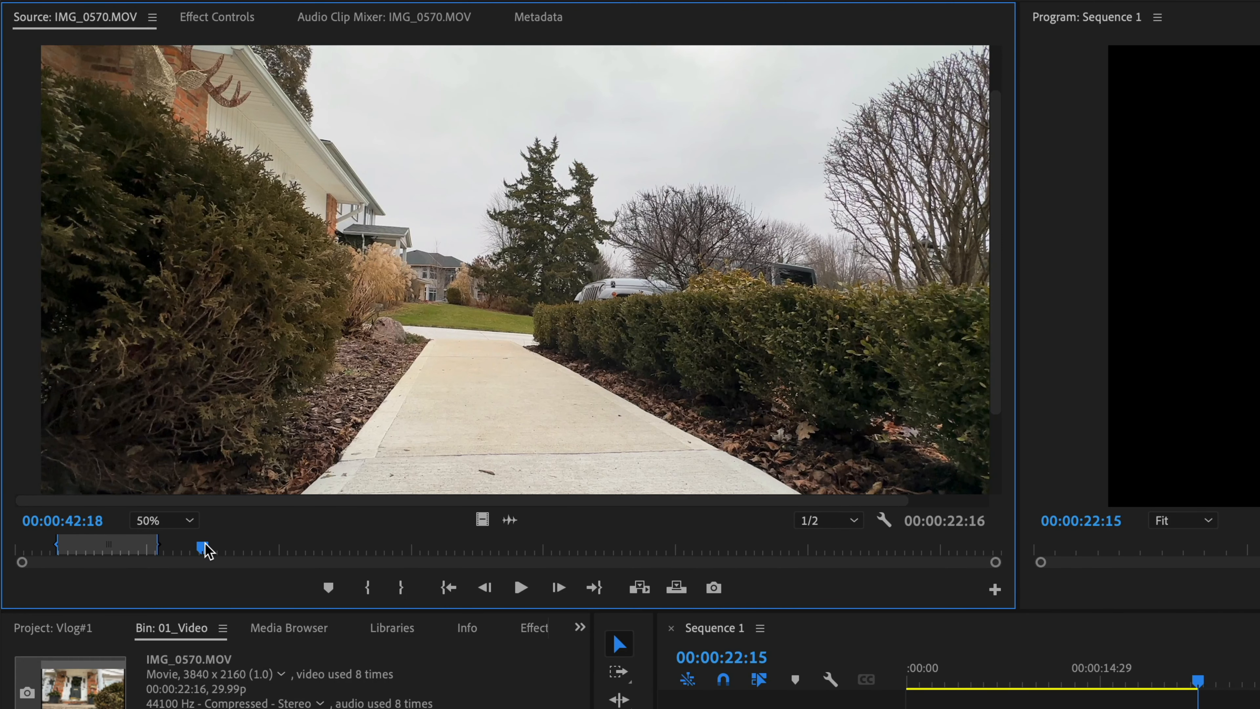
pyautogui.hotkey('alt', 'x')
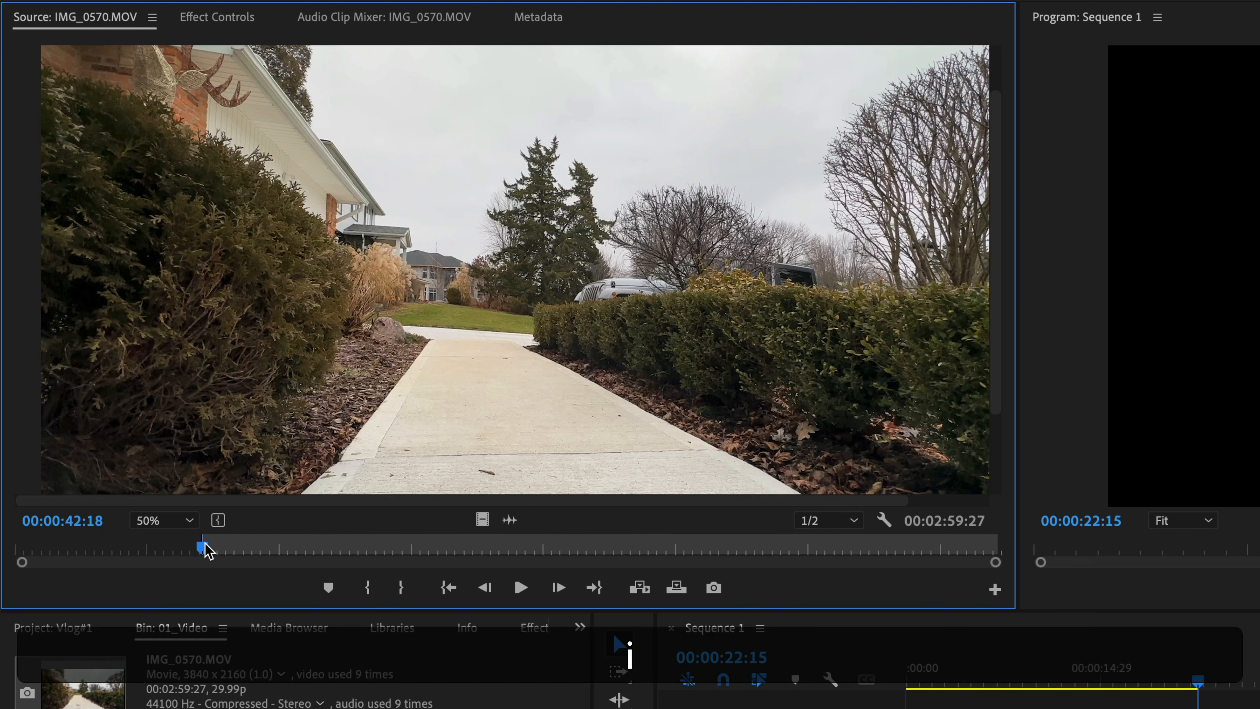
# Mark the source clip's Out point at 00:00:45:22, where the man nears the far end of the walkway.
pyautogui.press('l')
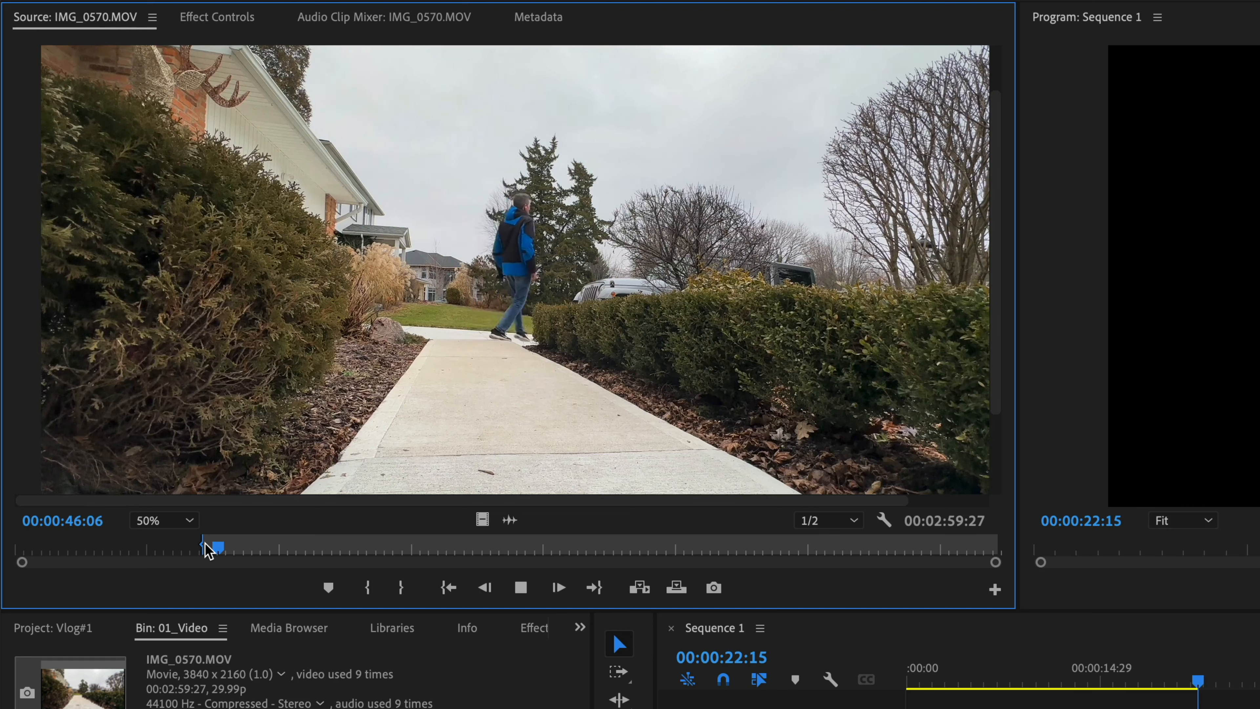
pyautogui.press('j')
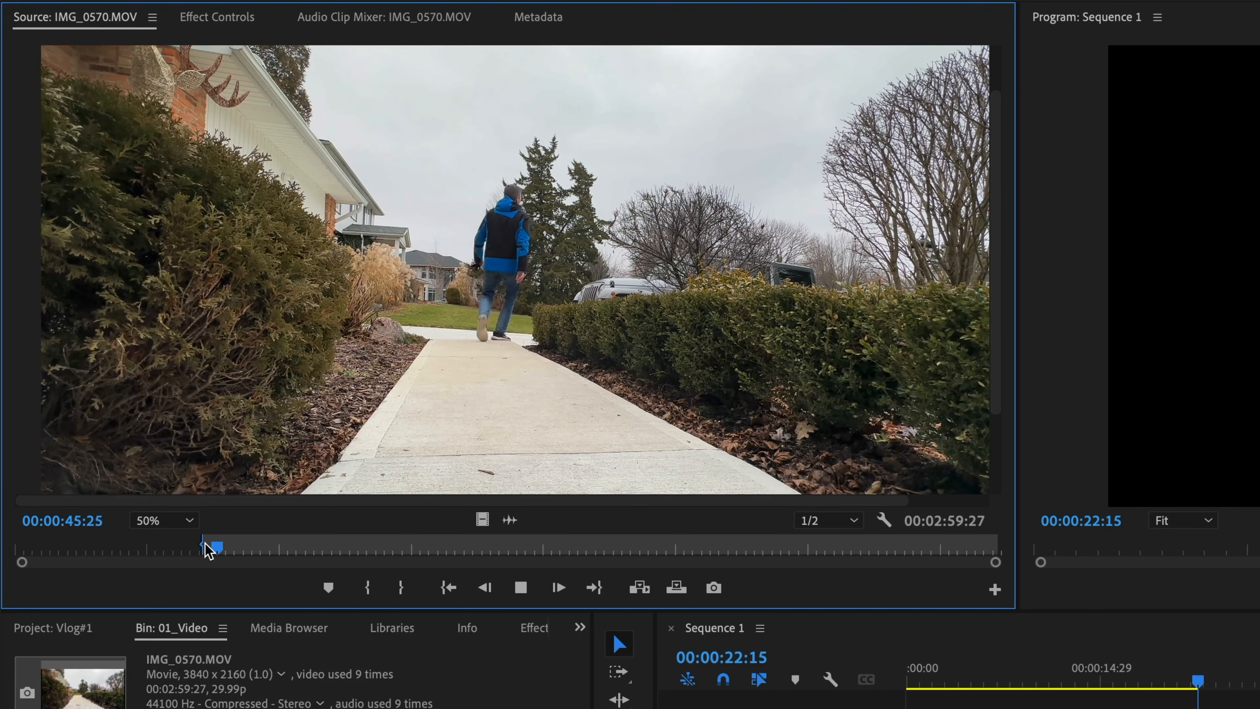
pyautogui.press('k')
pyautogui.press('j')
pyautogui.press('k')
pyautogui.press('l')
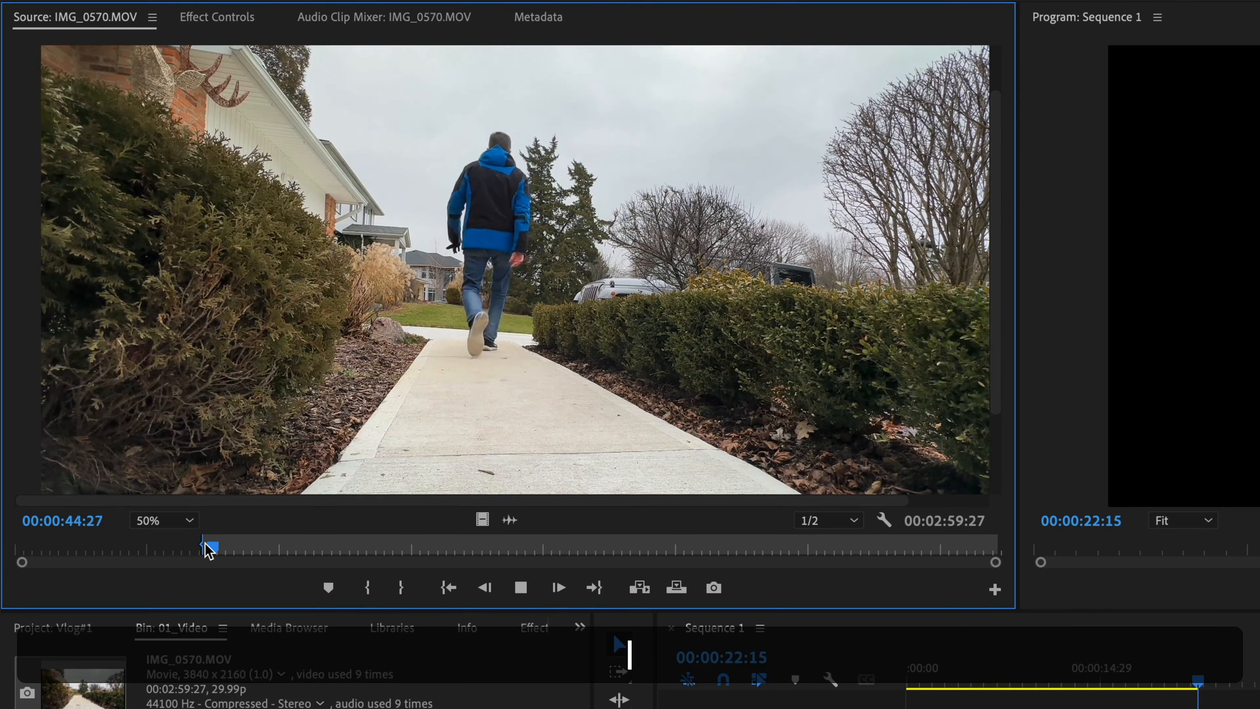
pyautogui.press('k')
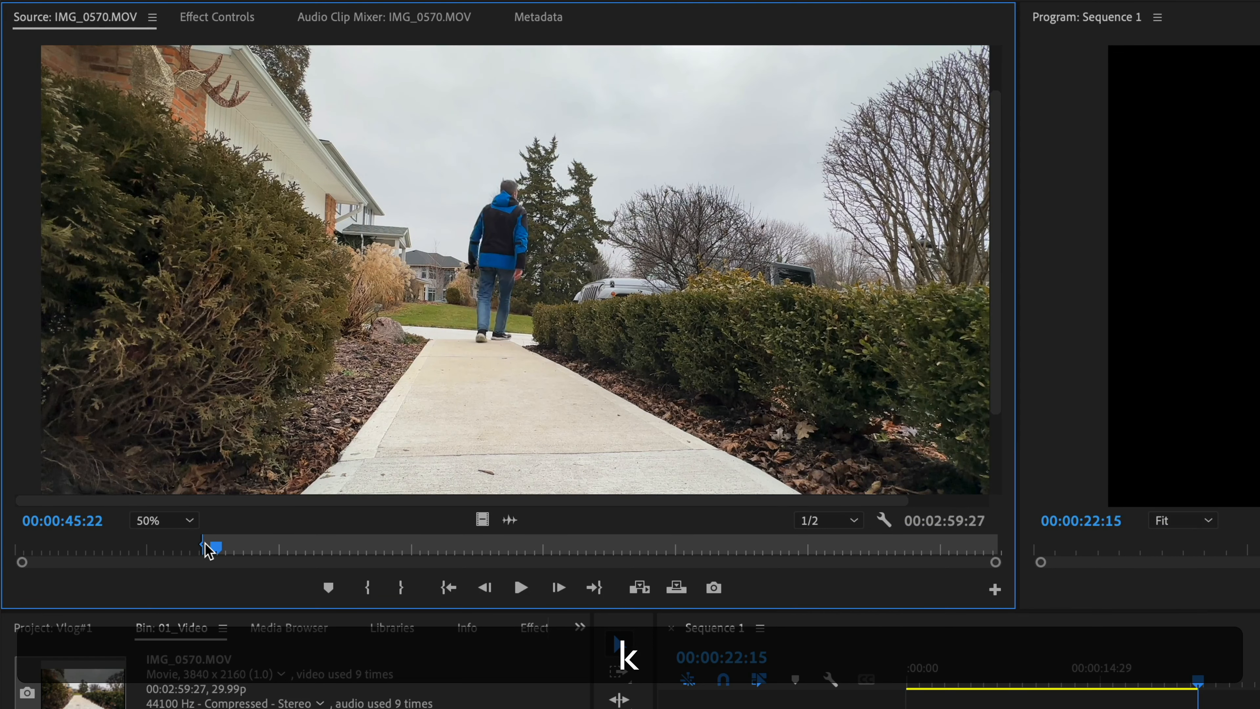
pyautogui.press('o')
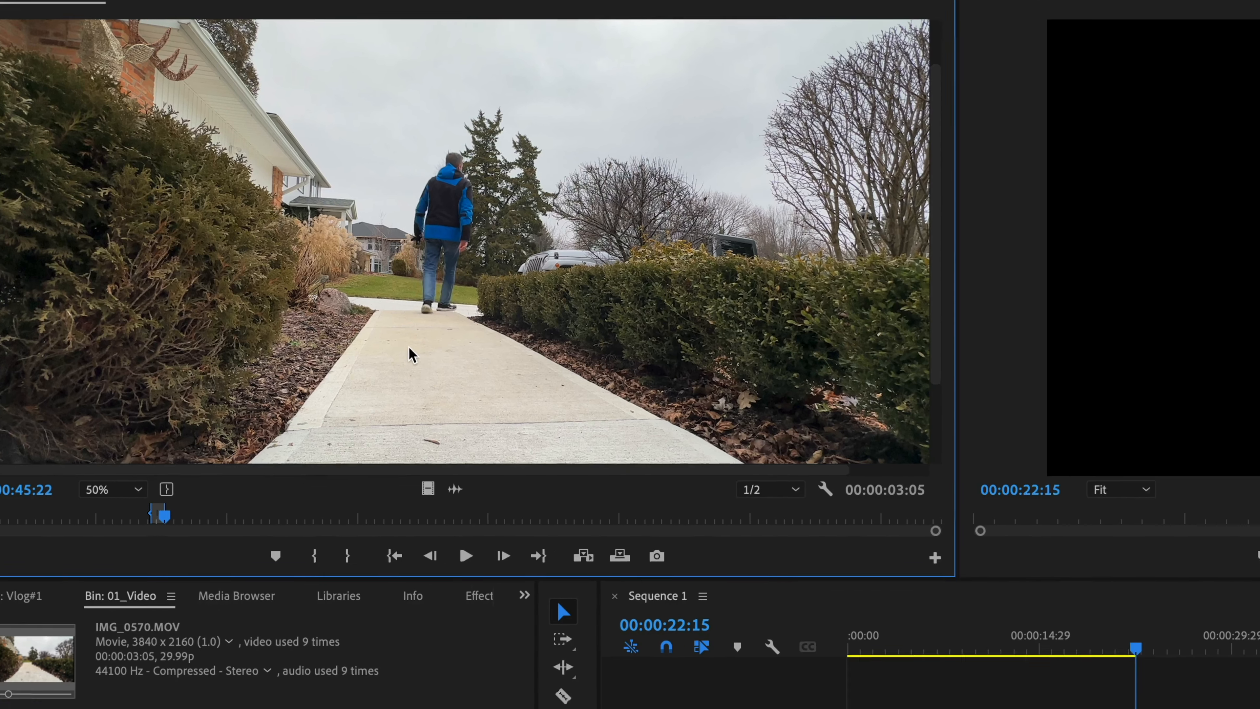
# Place the marked walkway section on V1 and A1 directly after the first clip in Sequence 1.
pyautogui.moveTo(456, 380); pyautogui.dragTo(1223, 708)
pyautogui.moveTo(849, 614); pyautogui.dragTo(820, 551)
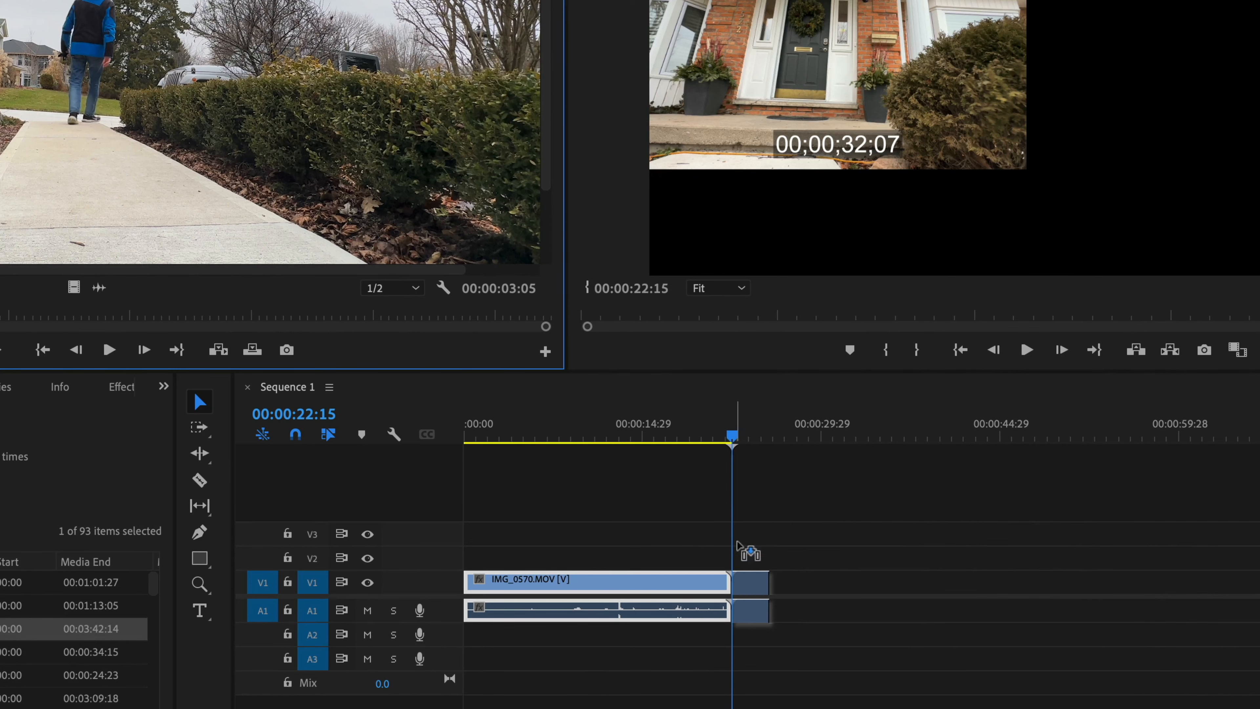
pyautogui.moveTo(736, 503); pyautogui.dragTo(740, 587)
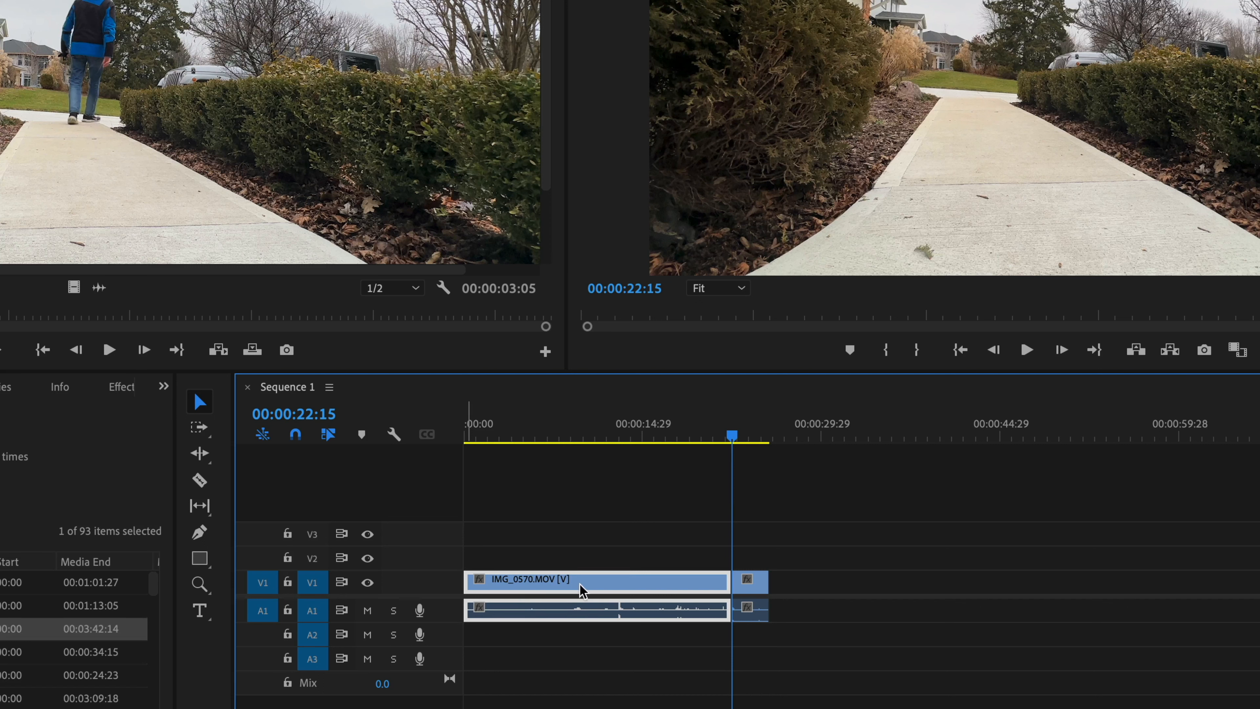
# Patch the V1 source to track V2 and back to V1, and undo the placement of the walkway section.
pyautogui.click(263, 558)
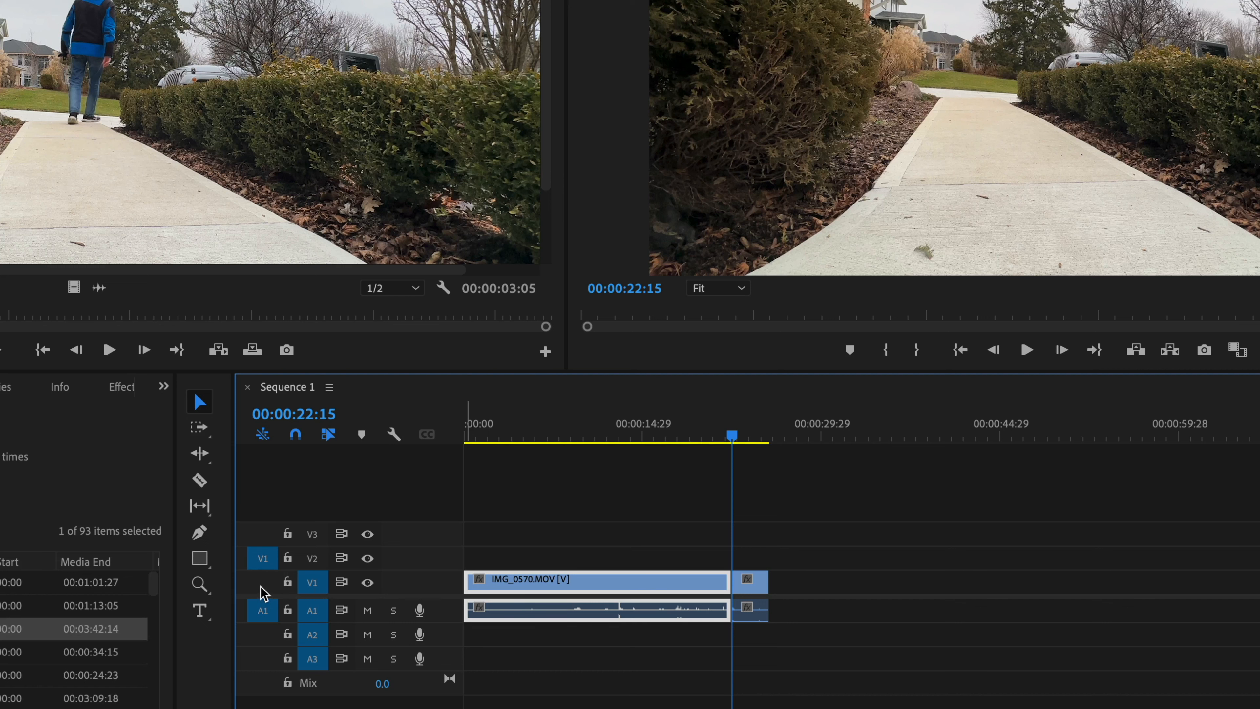
pyautogui.click(262, 583)
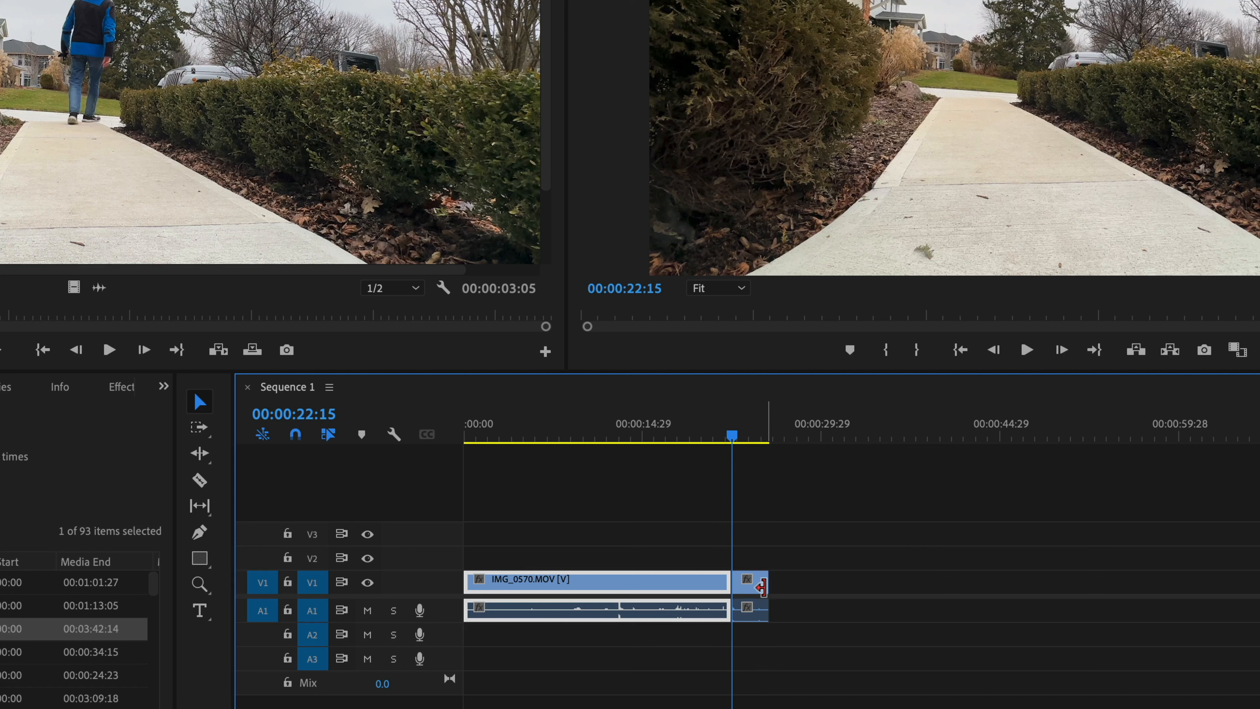
pyautogui.press('super')
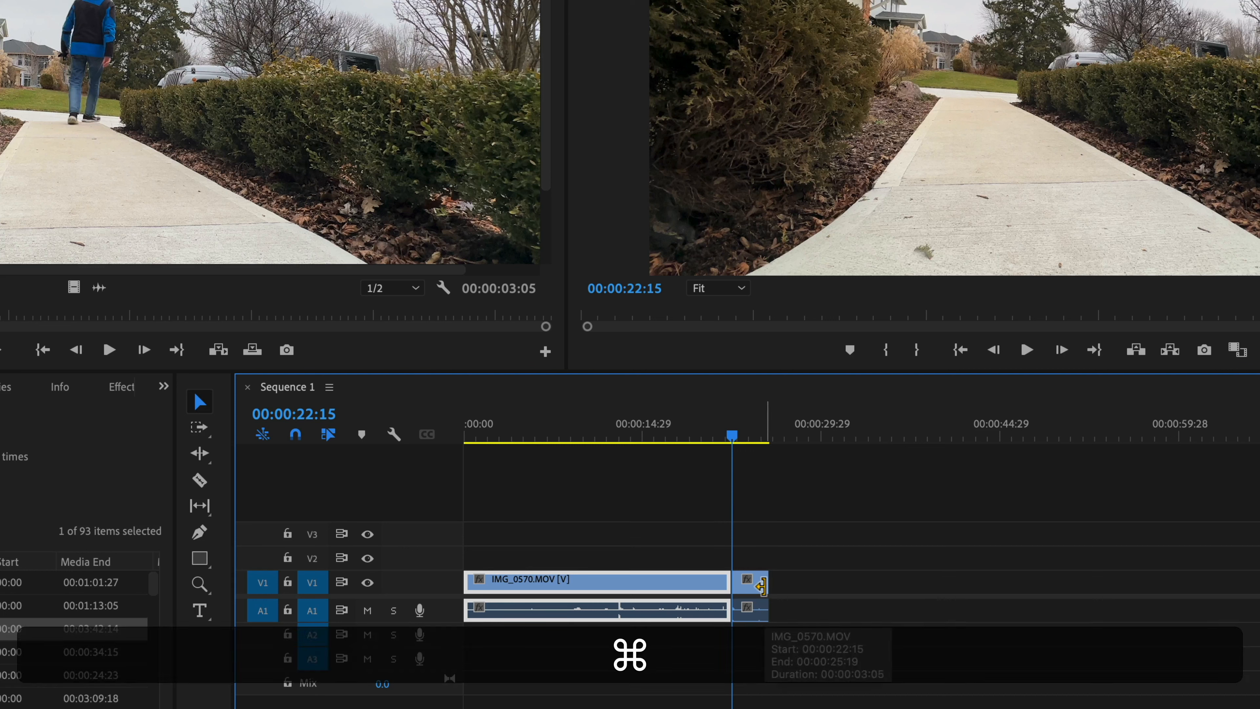
pyautogui.press('super+z')
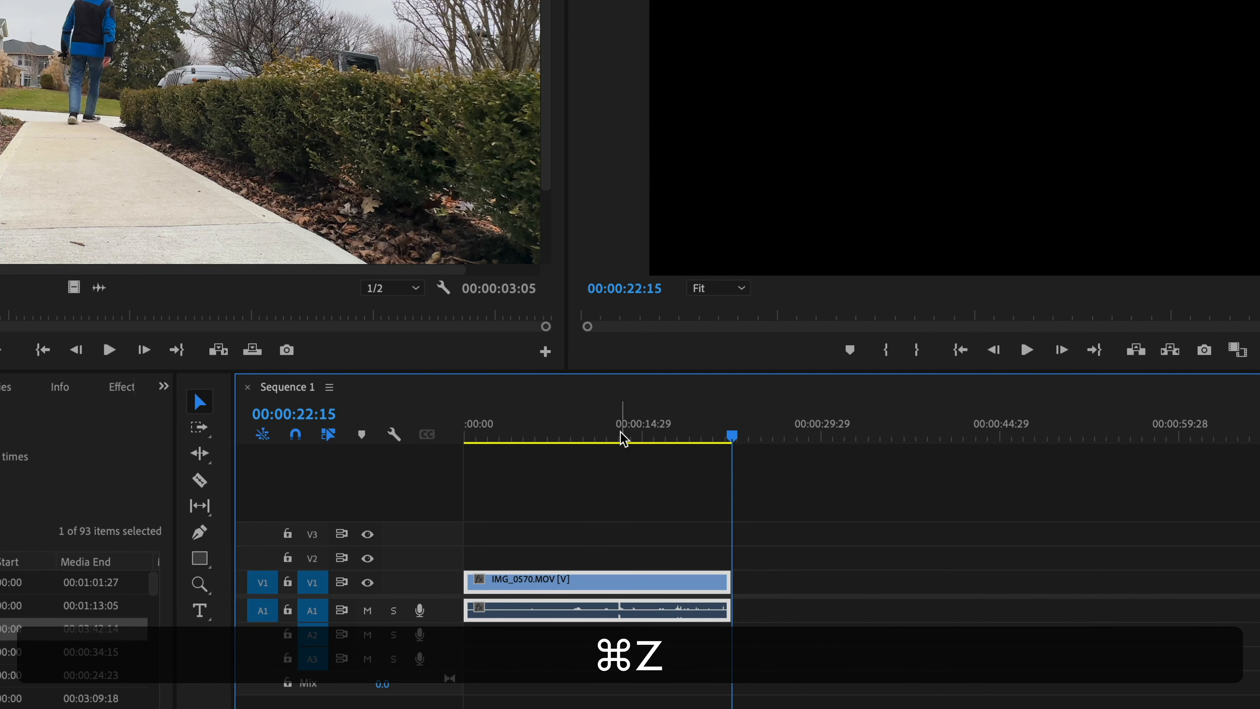
# Overwrite the sequence clip with the marked walkway section at 00:00:08:13, and undo the overwrite.
pyautogui.moveTo(621, 436); pyautogui.dragTo(567, 438)
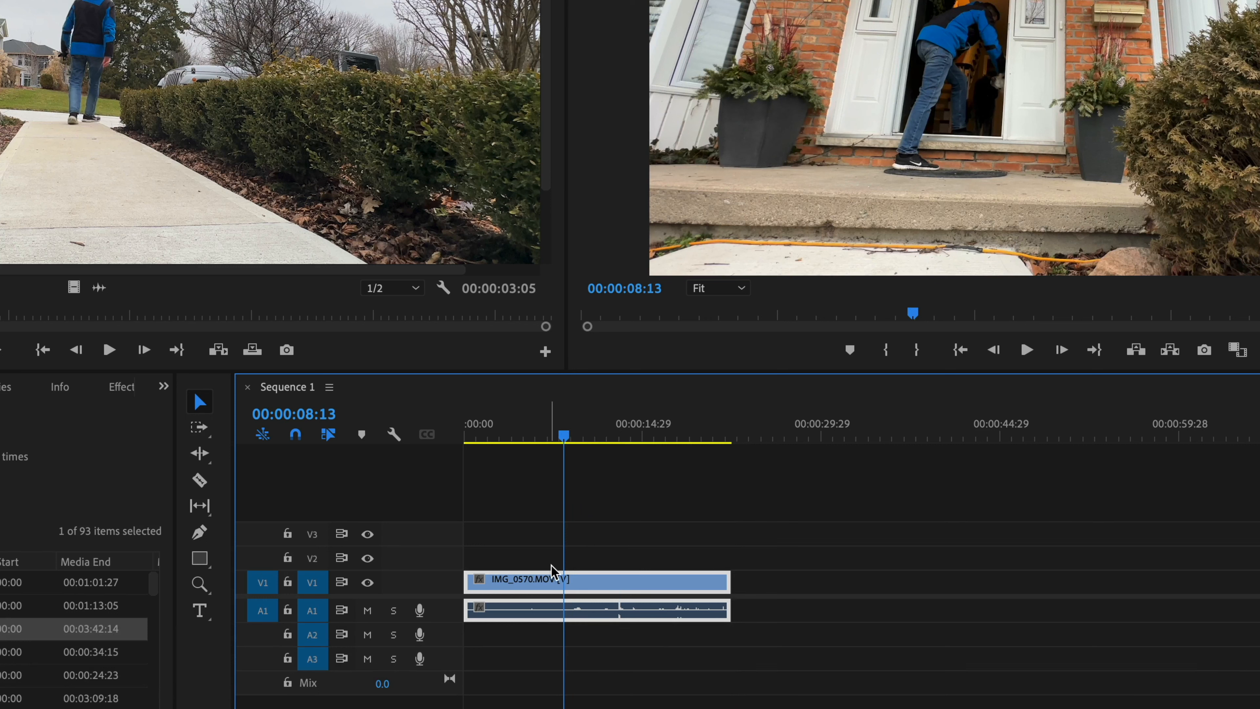
pyautogui.click(259, 354)
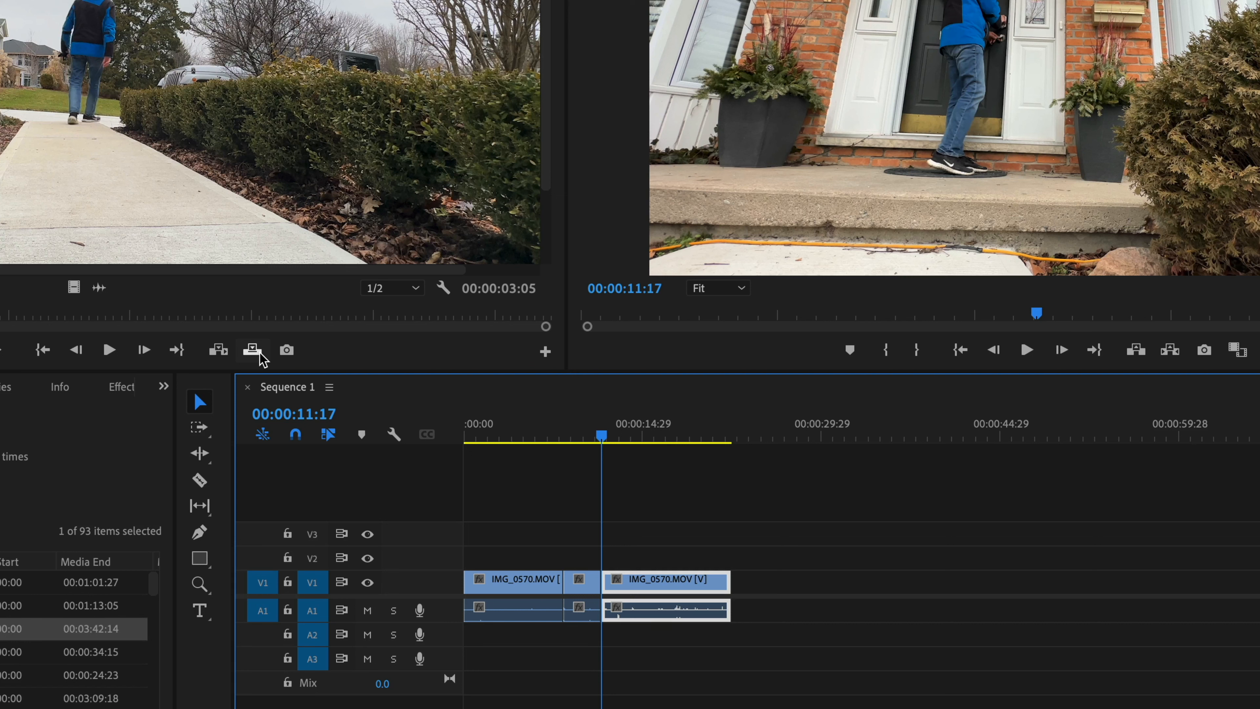
pyautogui.press('super+z')
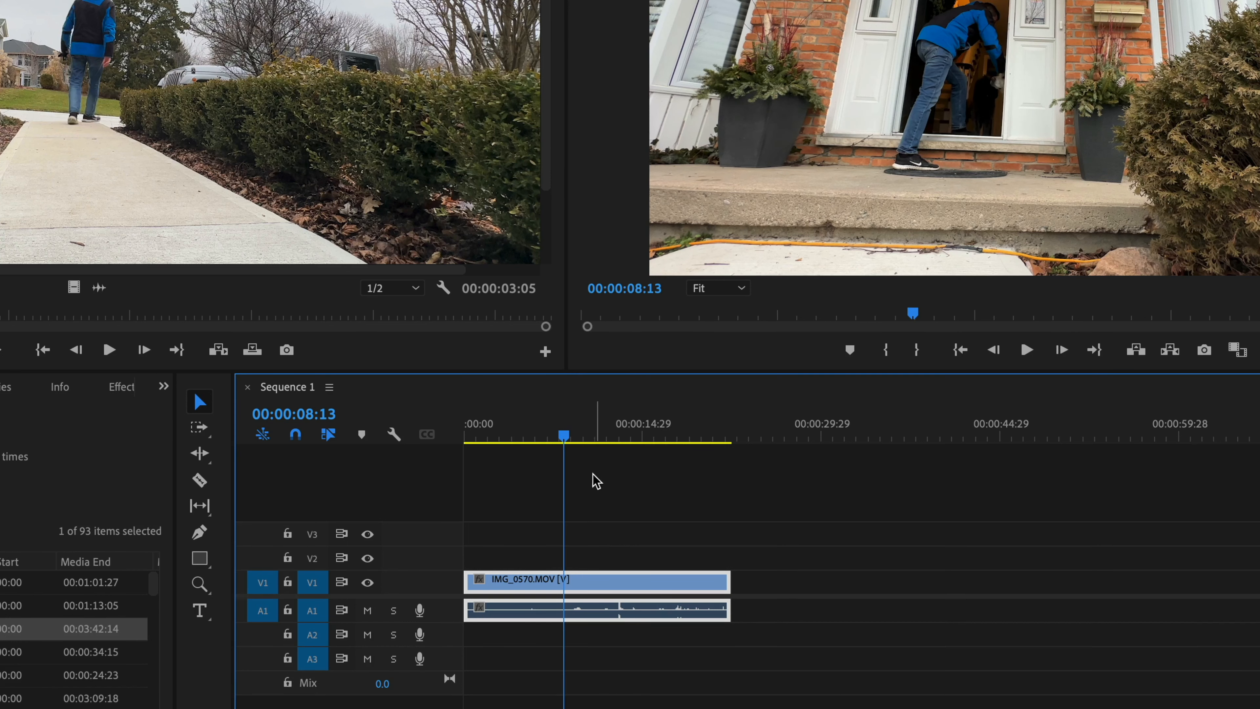
# Insert the marked walkway section at the very start of Sequence 1, and undo the insert.
pyautogui.moveTo(562, 435); pyautogui.dragTo(442, 455)
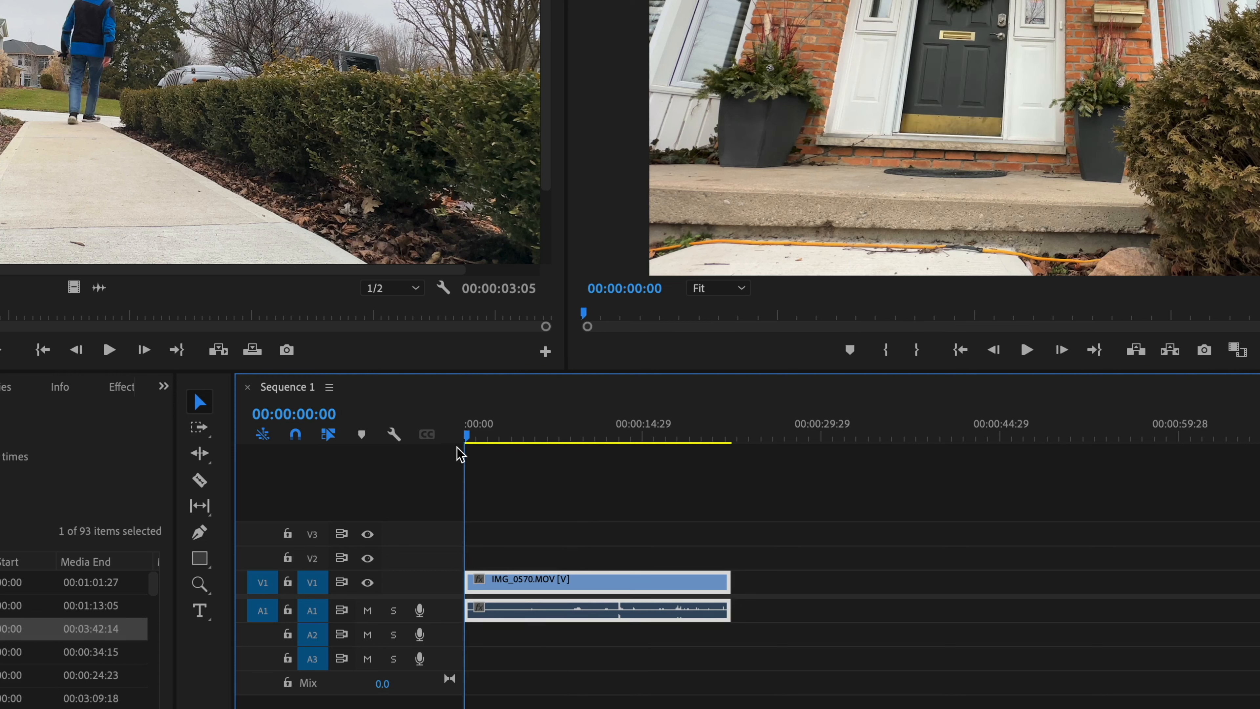
pyautogui.click(218, 349)
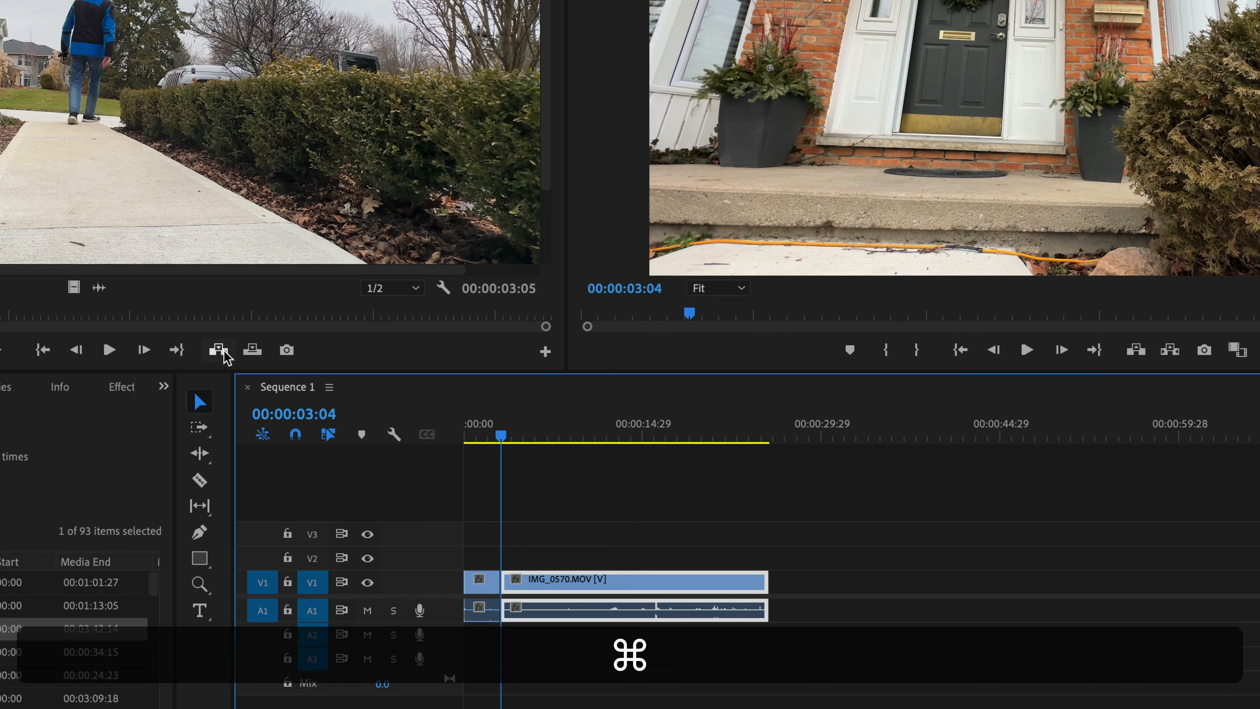
pyautogui.press('super+z')
# Insert the marked walkway section into Sequence 1 at 00:00:08:13, splitting the front-door clip on V1 and A1.
pyautogui.moveTo(527, 423); pyautogui.dragTo(565, 425)
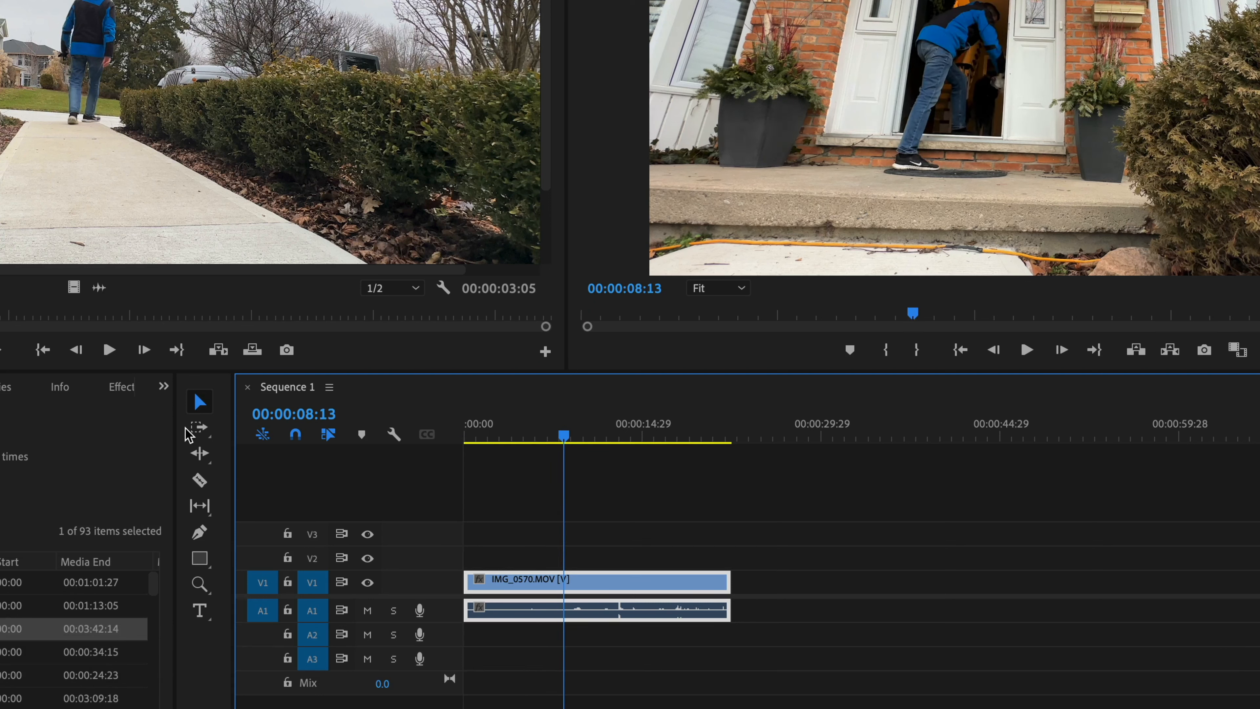
pyautogui.press(',')
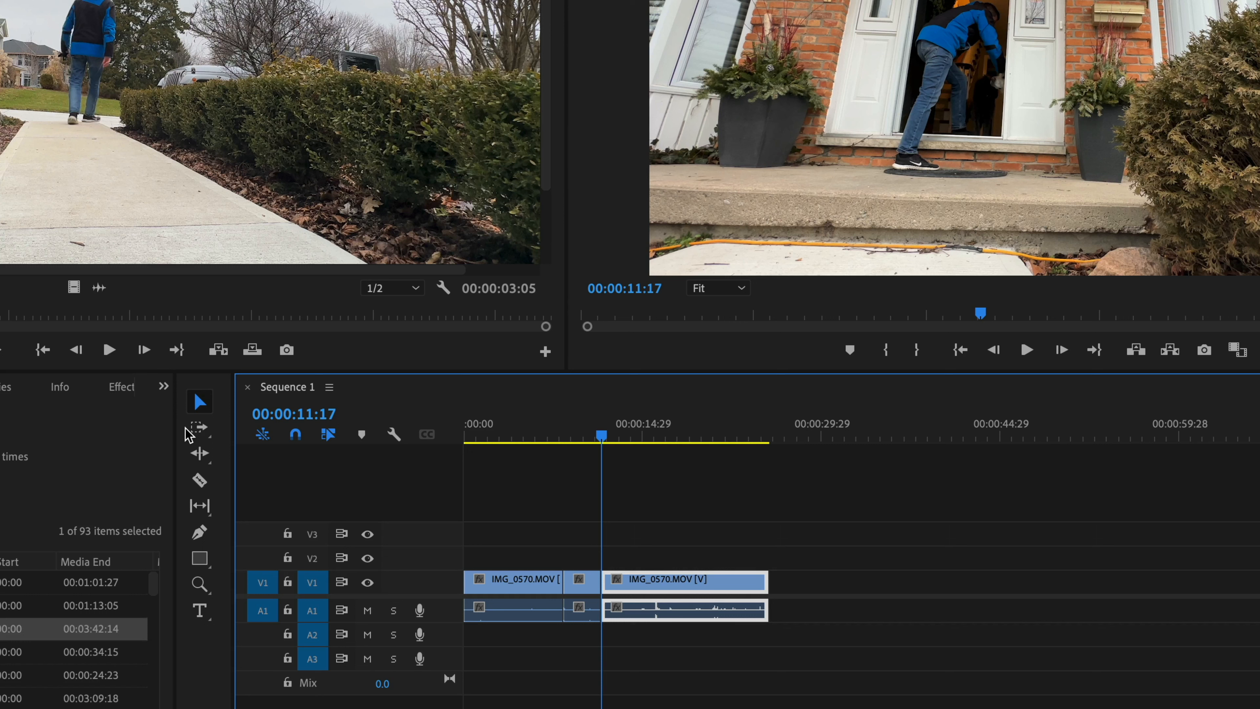
# Undo the insert at 00:00:08:13, and add the marked walkway section directly after the end of the front-door clip.
pyautogui.press('super+z')
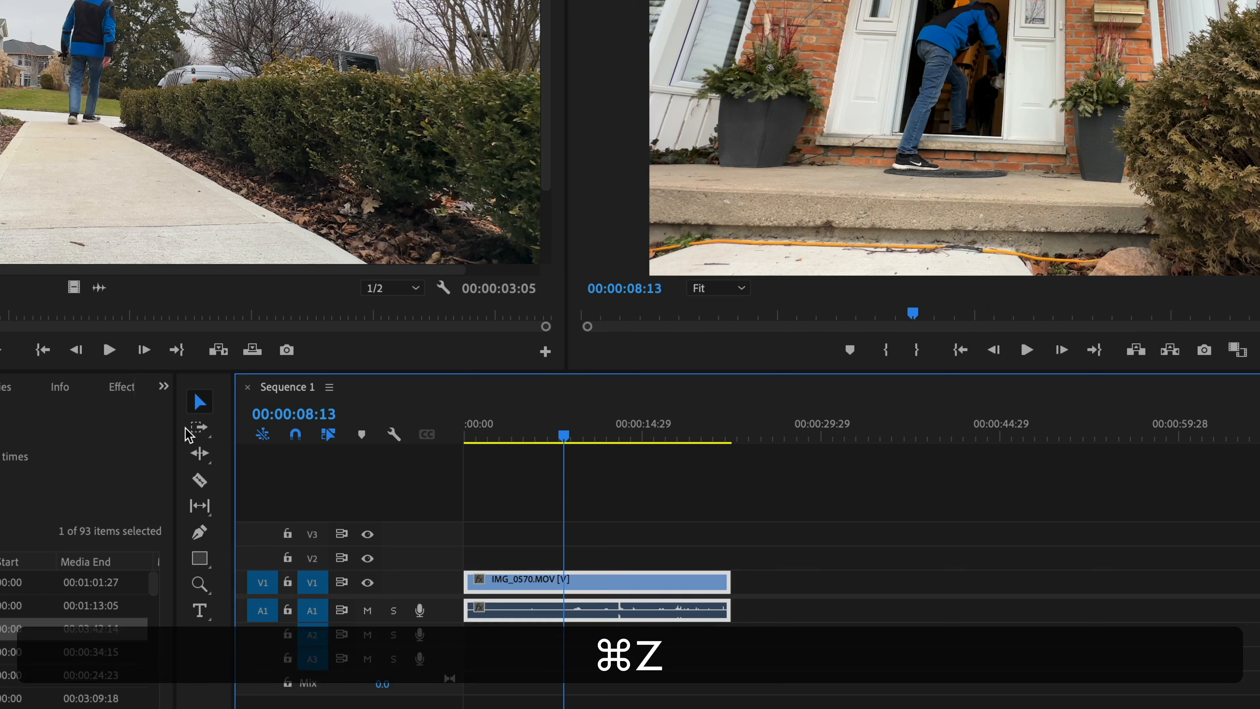
pyautogui.moveTo(760, 440); pyautogui.dragTo(728, 440)
pyautogui.press('Down')
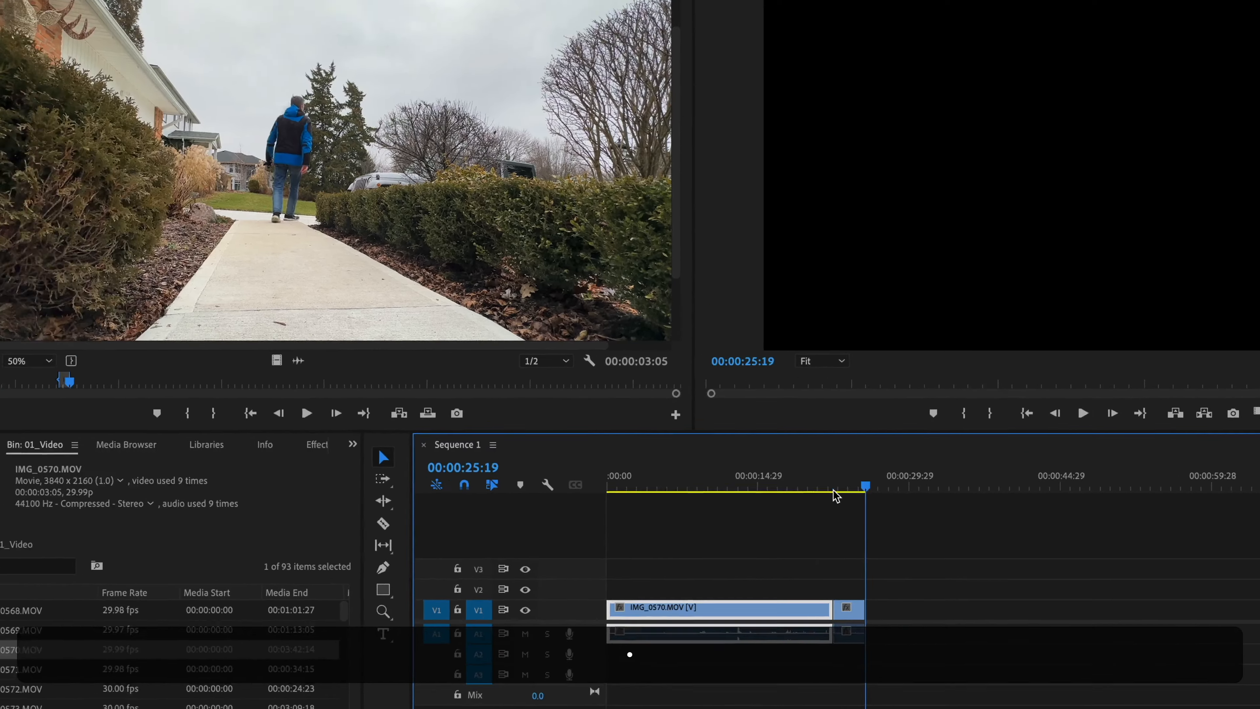
pyautogui.press(',')
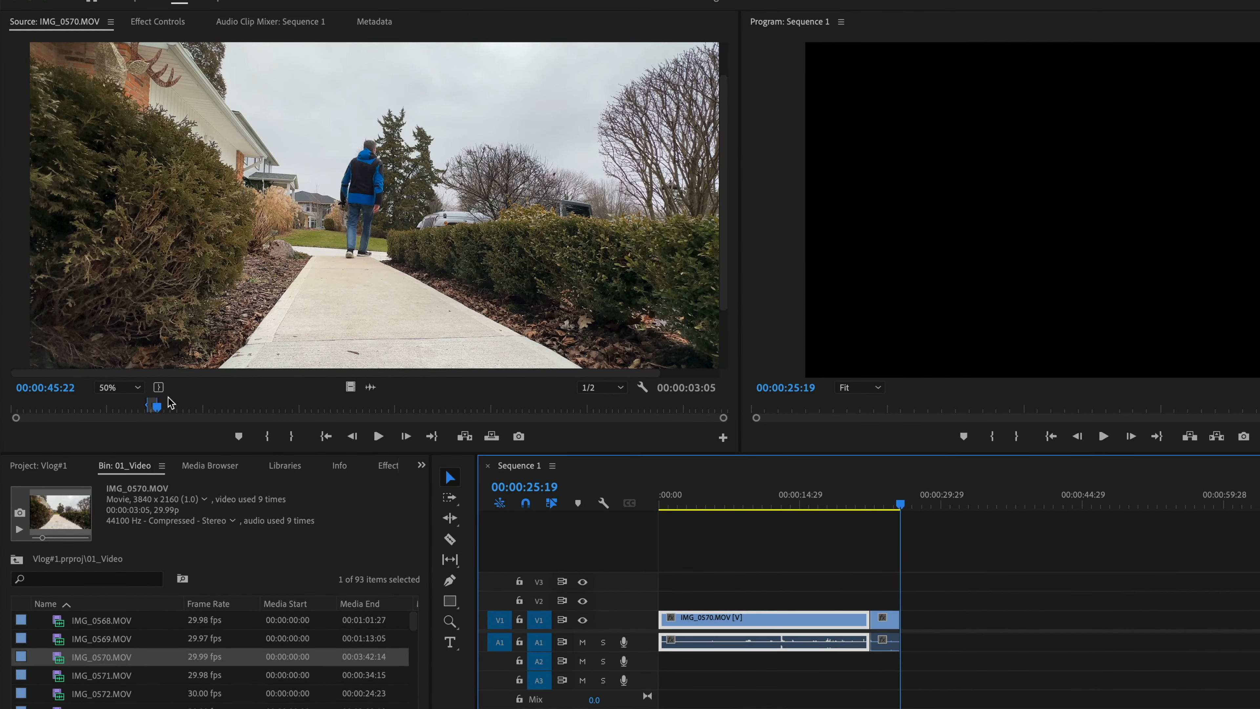
# Find the man leaving the house in IMG_0570.MOV and mark the In point at 00:01:10:12.
pyautogui.moveTo(168, 402); pyautogui.dragTo(185, 413)
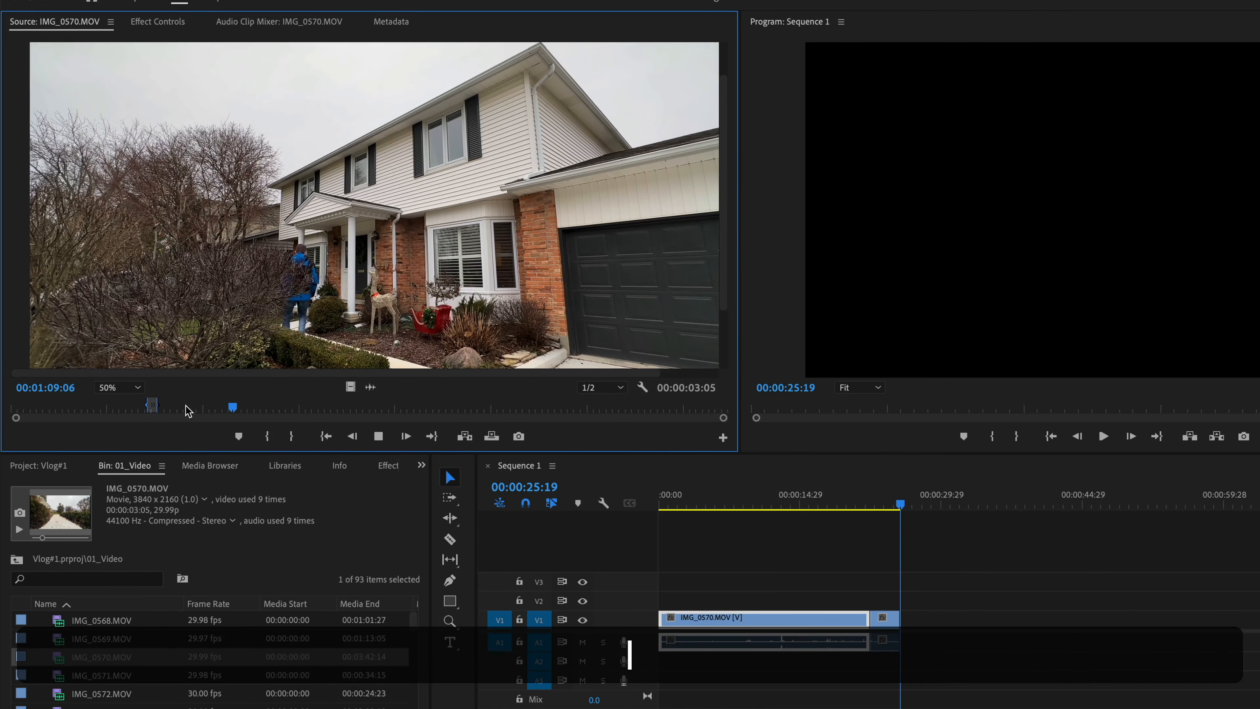
pyautogui.press('j')
pyautogui.press('k')
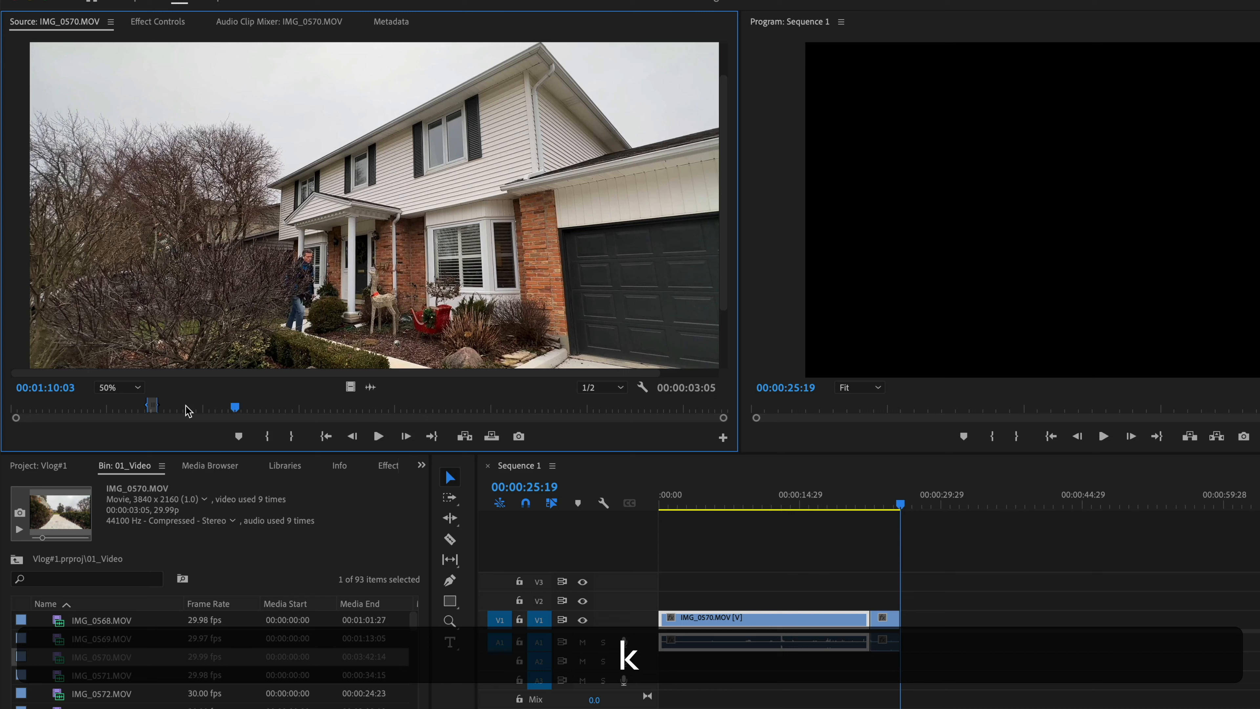
pyautogui.press('l')
pyautogui.press('k')
pyautogui.press('i')
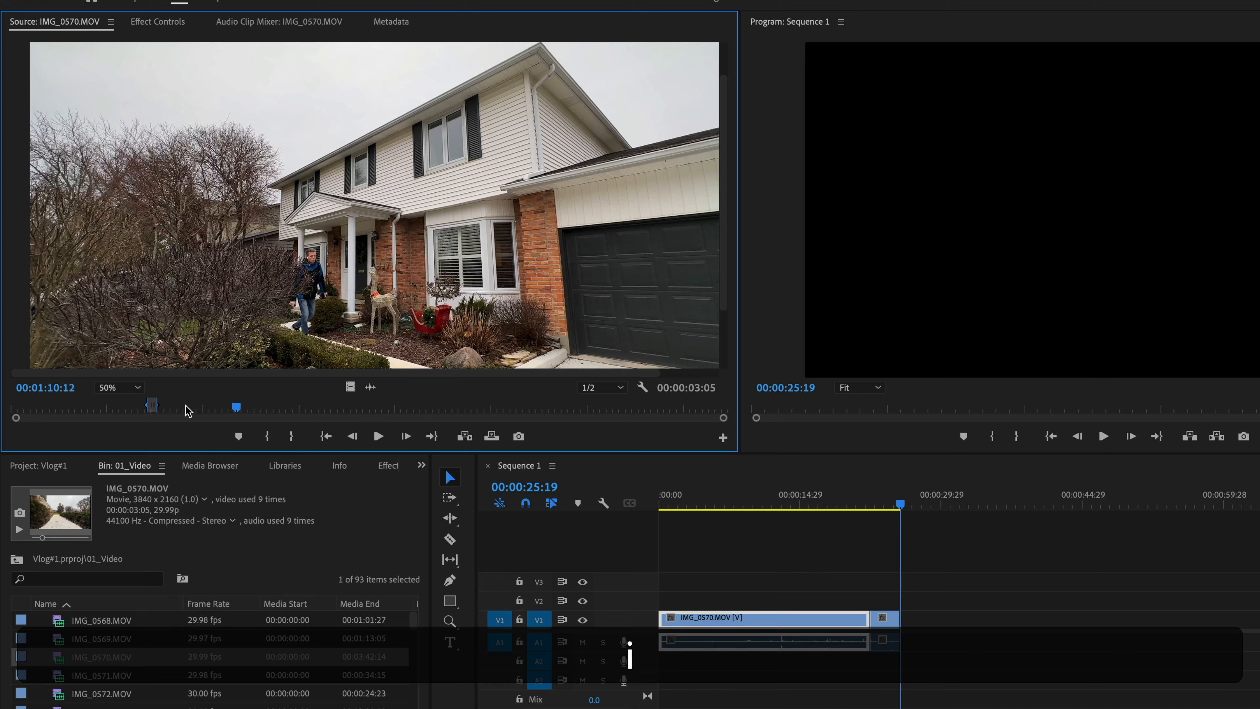
# Mark the Out point at 00:01:13:26, as the man walks past the camera.
pyautogui.press('l')
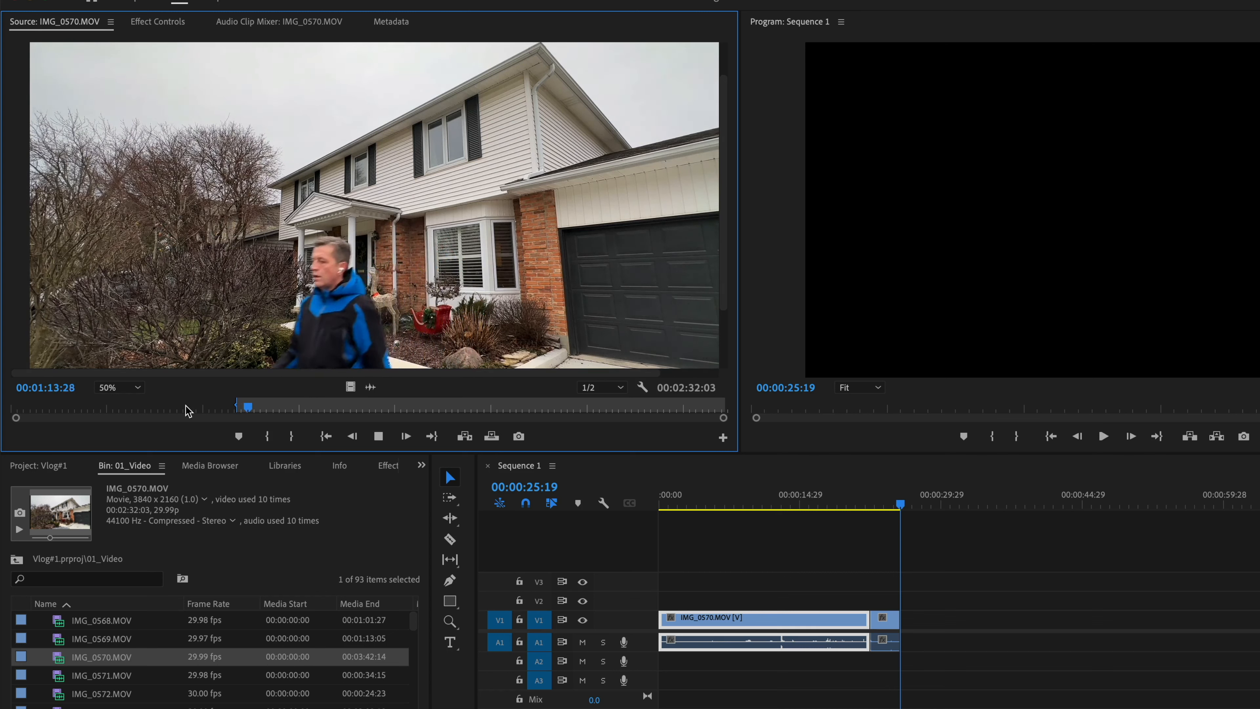
pyautogui.press('k')
pyautogui.press('j')
pyautogui.press('k')
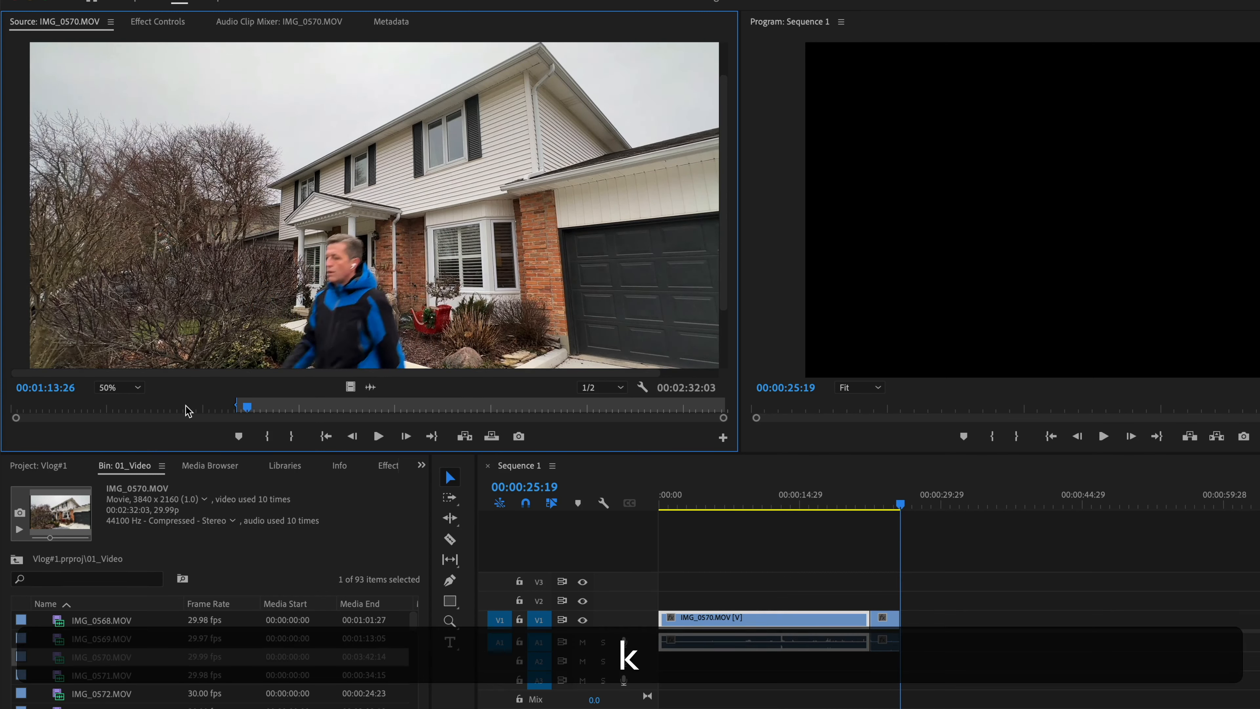
pyautogui.press('o')
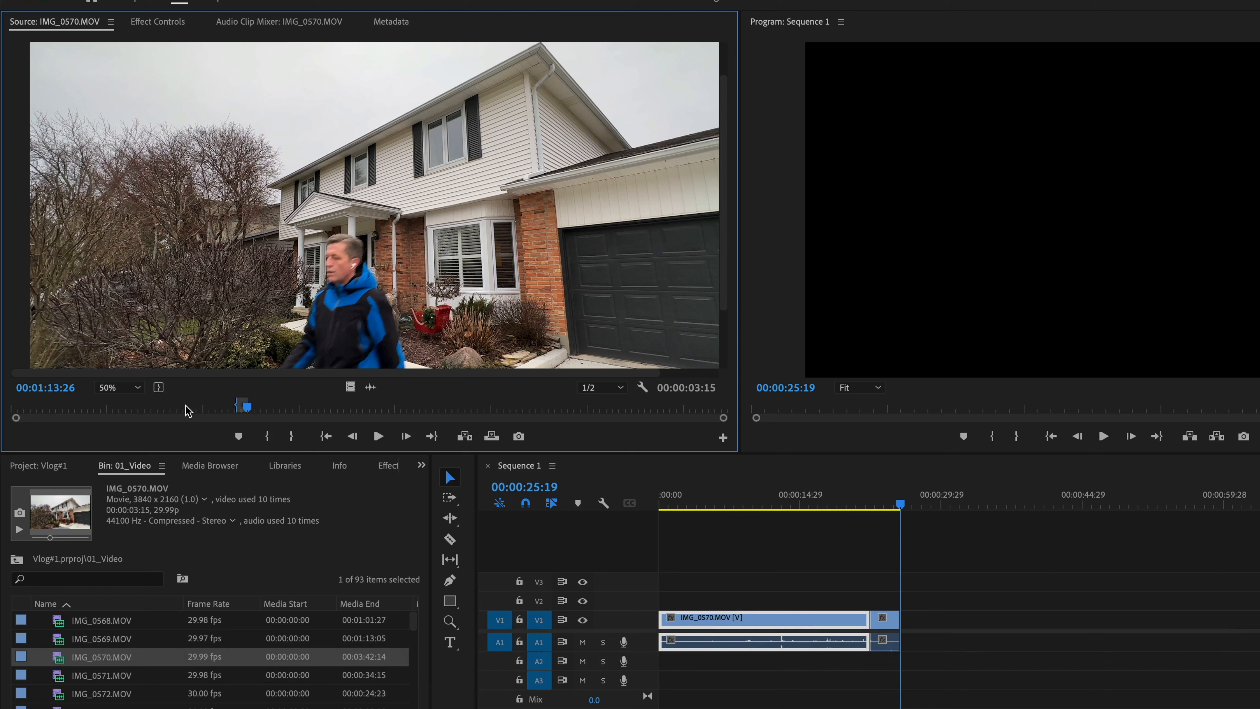
# Overwrite the marked house-exterior section into Sequence 1 at 00:00:25:19, and save the project.
pyautogui.press('.')
pyautogui.press('Left')
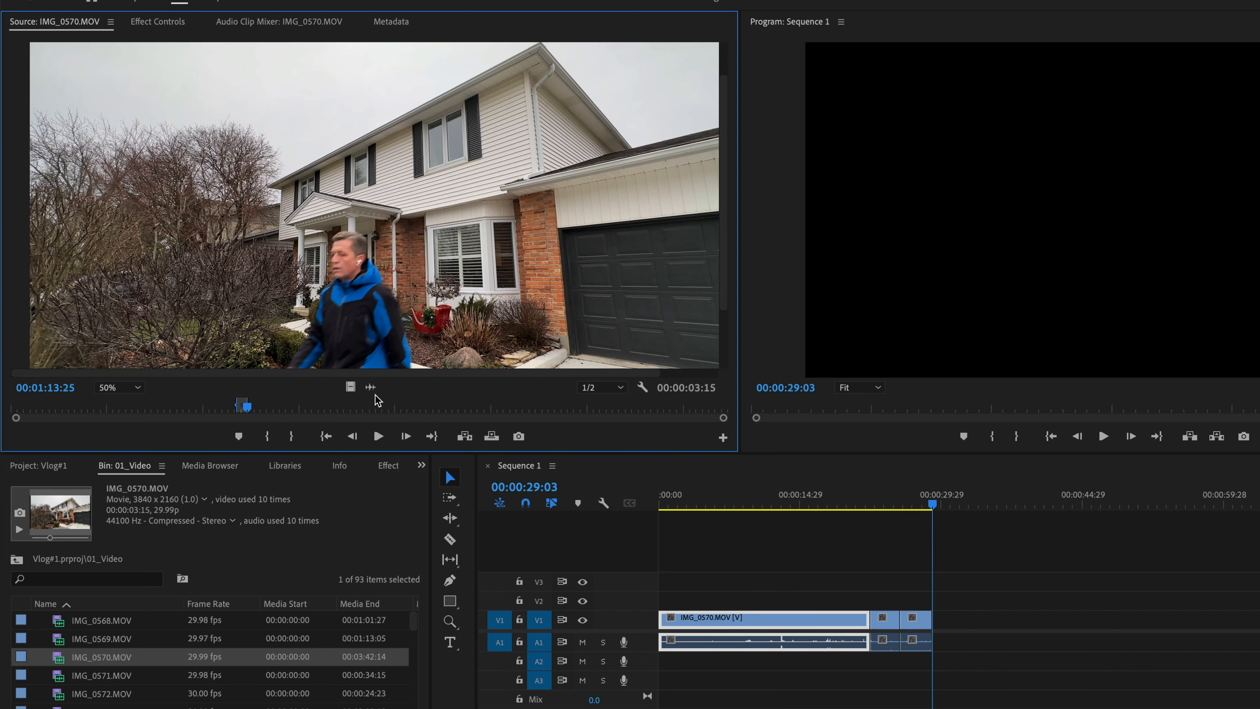
pyautogui.press('super+s')
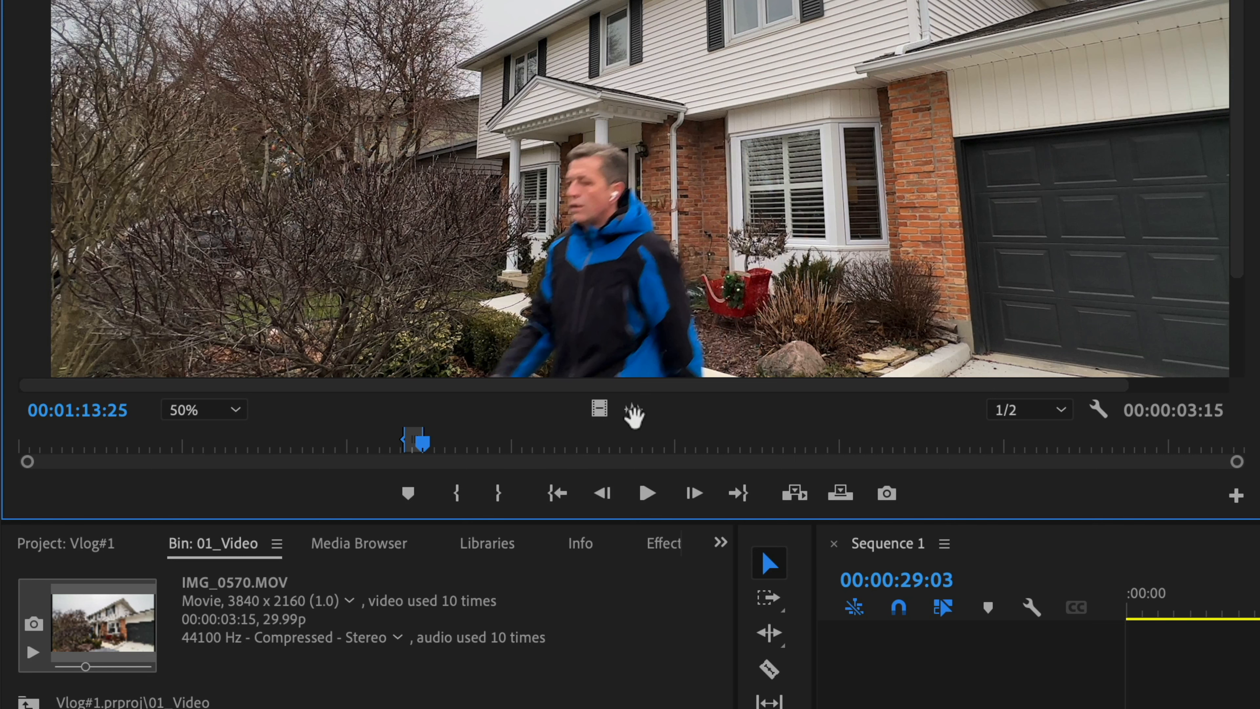
# Place only the audio, and separately only the video, of the marked section at the end of Sequence 1, undoing each placement.
pyautogui.moveTo(634, 417); pyautogui.dragTo(935, 643)
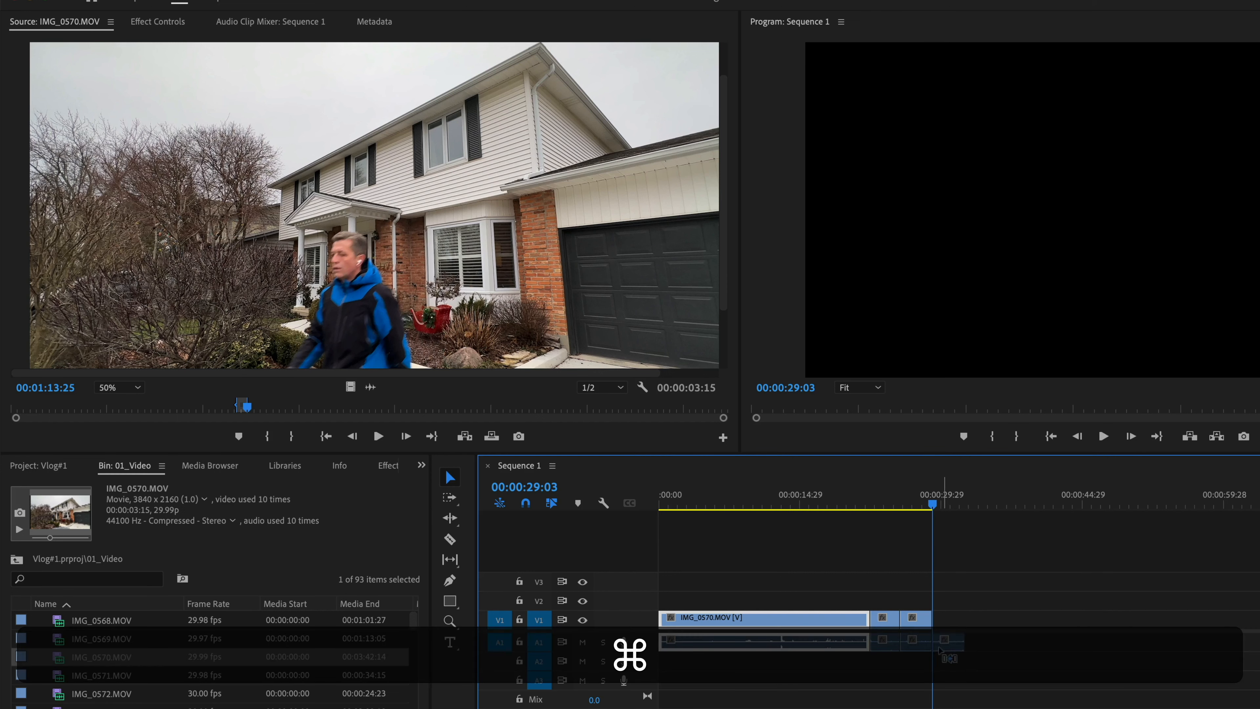
pyautogui.press('super+z')
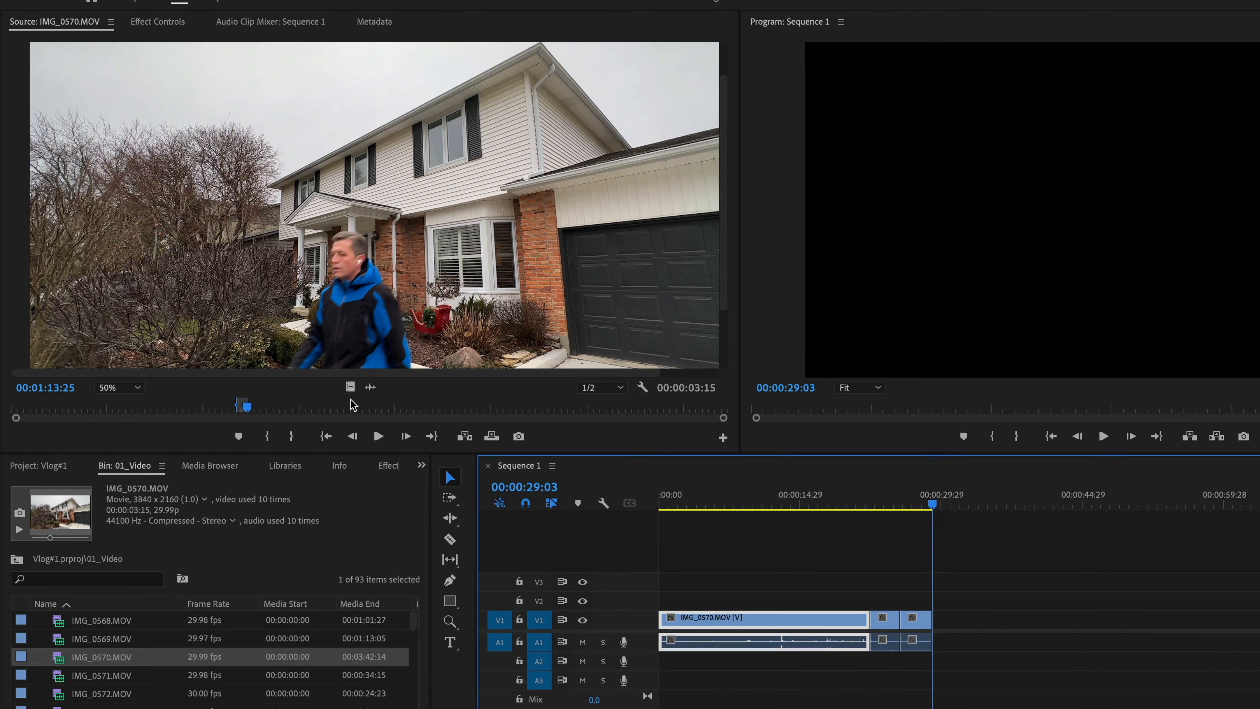
pyautogui.click(349, 388)
pyautogui.moveTo(518, 436); pyautogui.dragTo(934, 627)
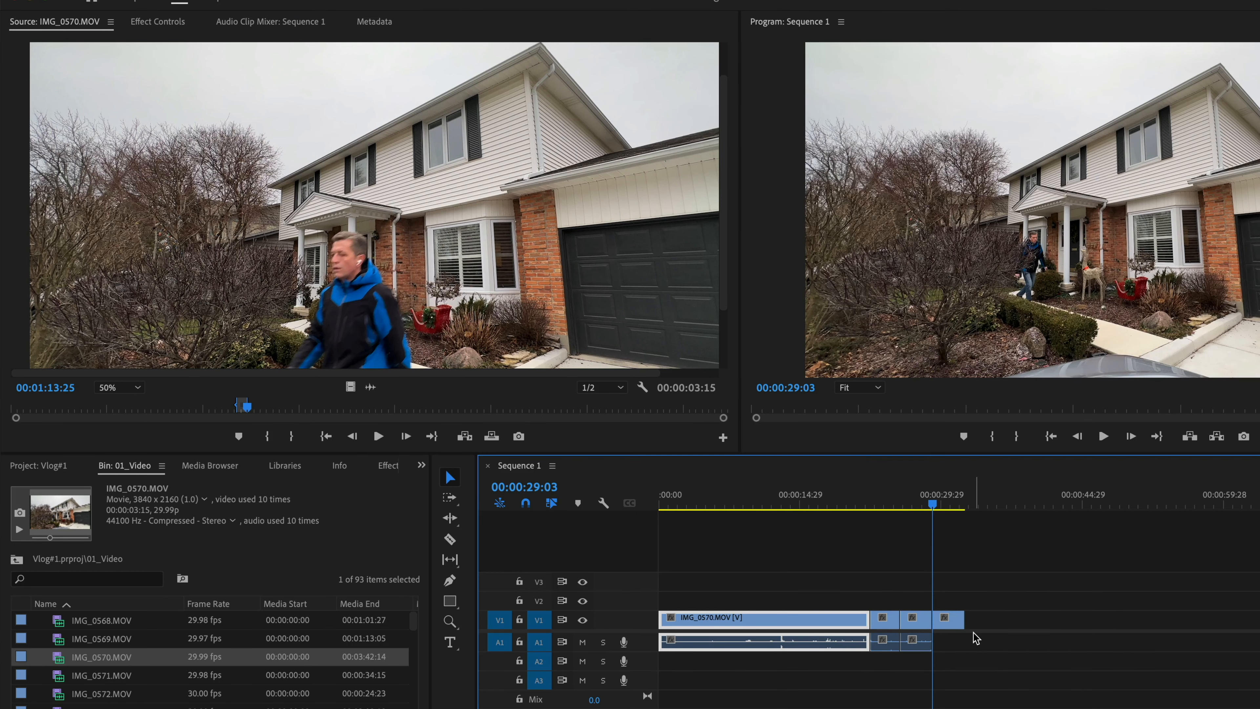
pyautogui.press('super+z')
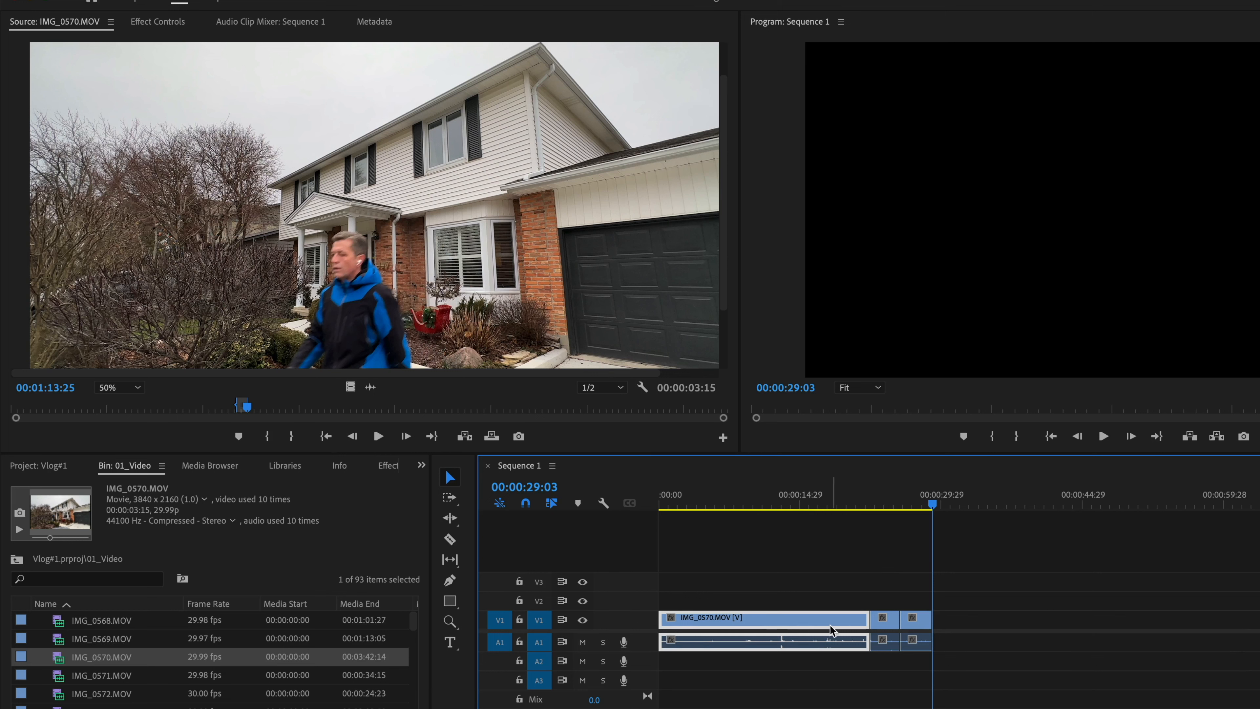
# Select and delete all clips in Sequence 1.
pyautogui.press('super')
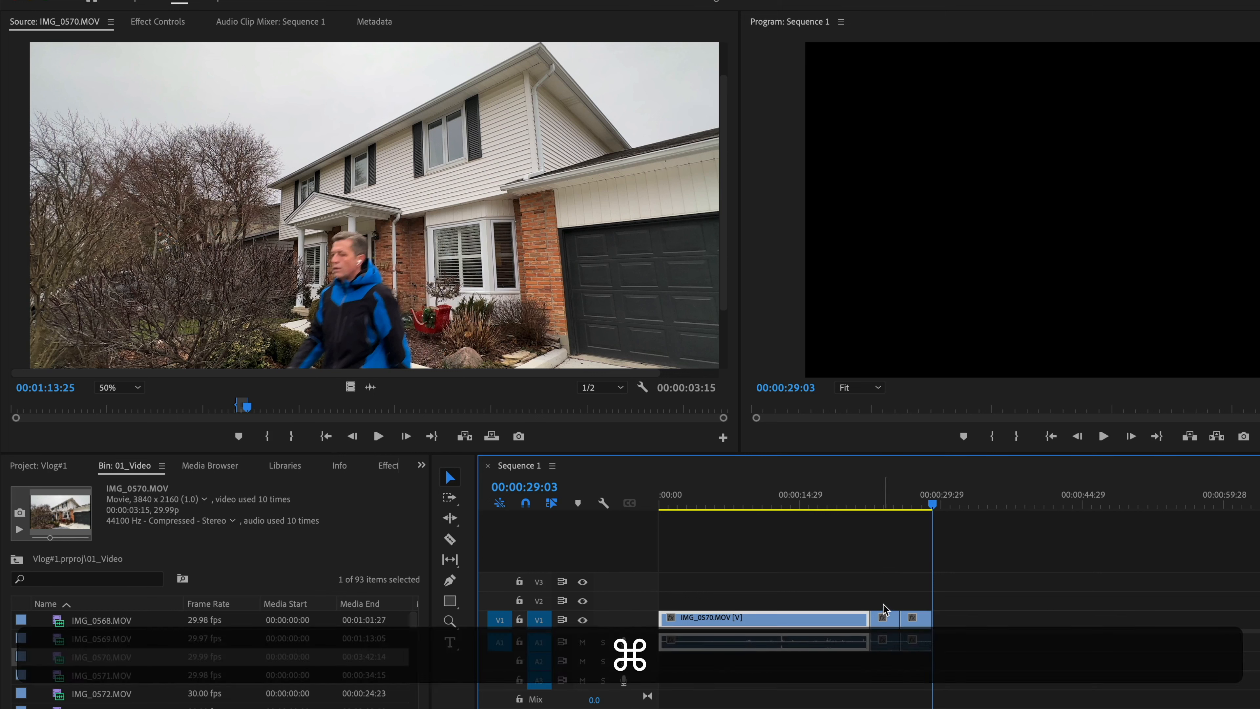
pyautogui.press('super+a')
pyautogui.press('super+BackSpace')
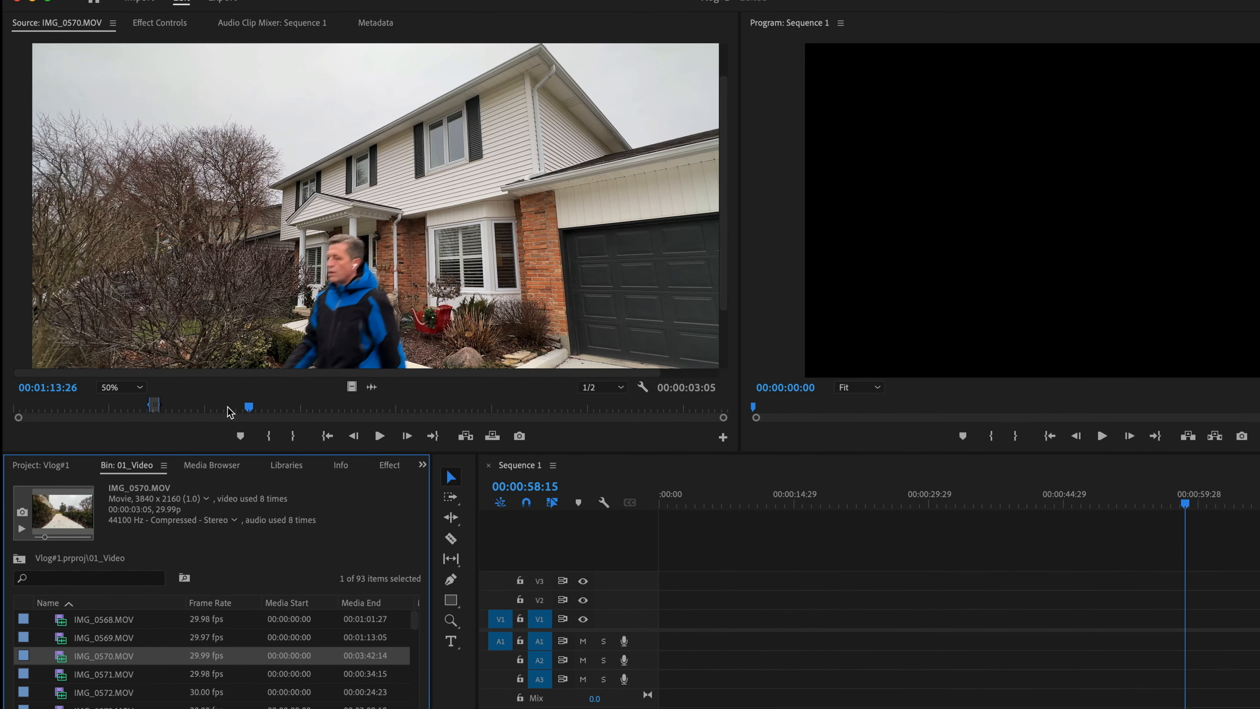
# Clear the In and Out points of IMG_0570.MOV and return the Sequence 1 playhead to 00:00:00:00.
pyautogui.rightClick(180, 409)
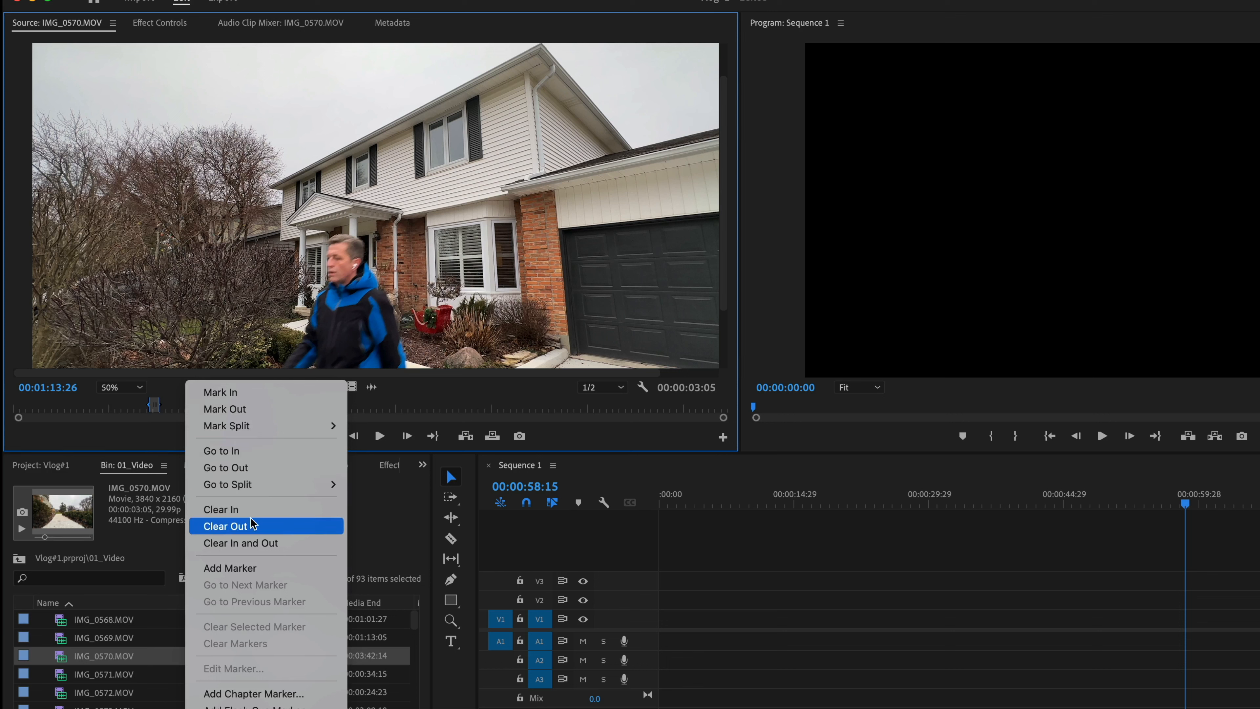
pyautogui.click(256, 543)
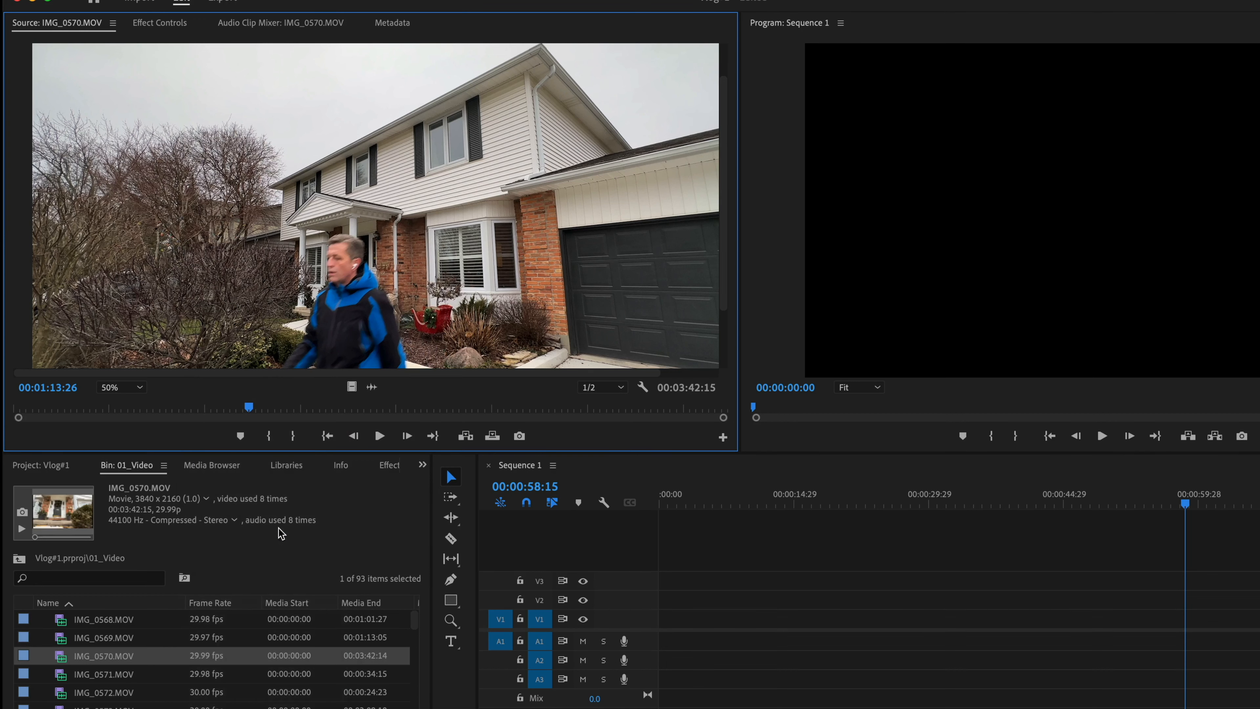
pyautogui.click(760, 581)
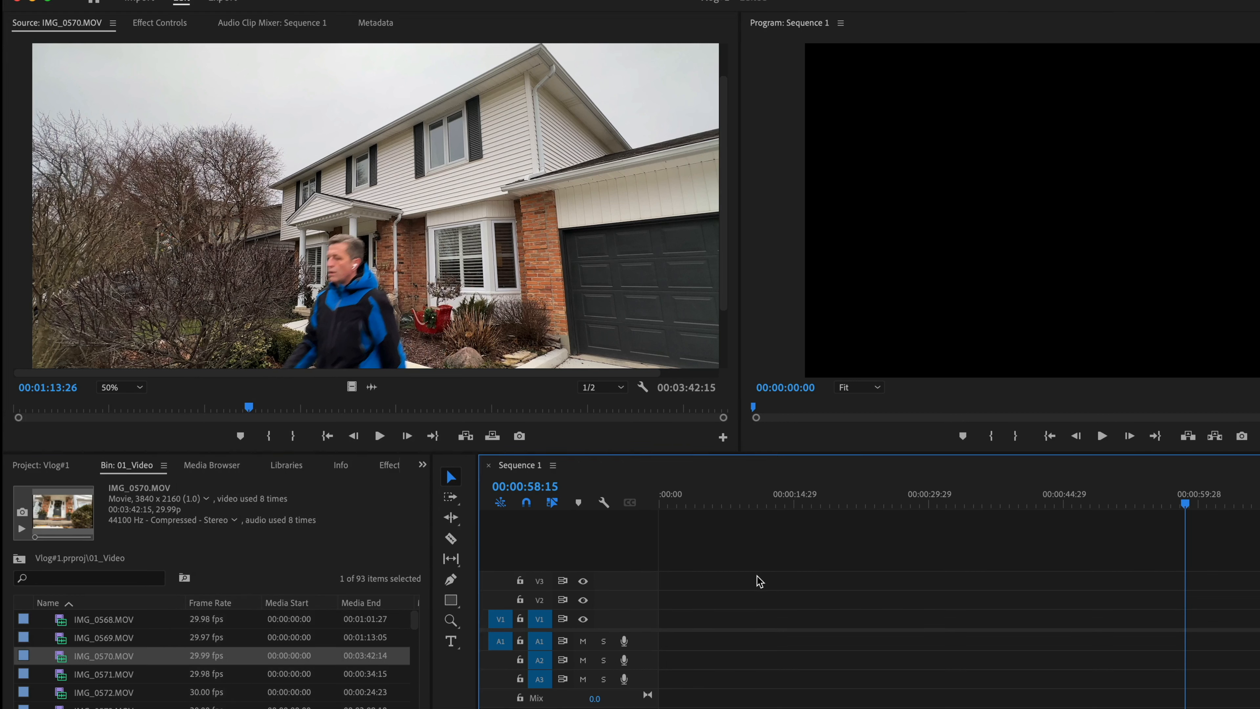
pyautogui.press('Home')
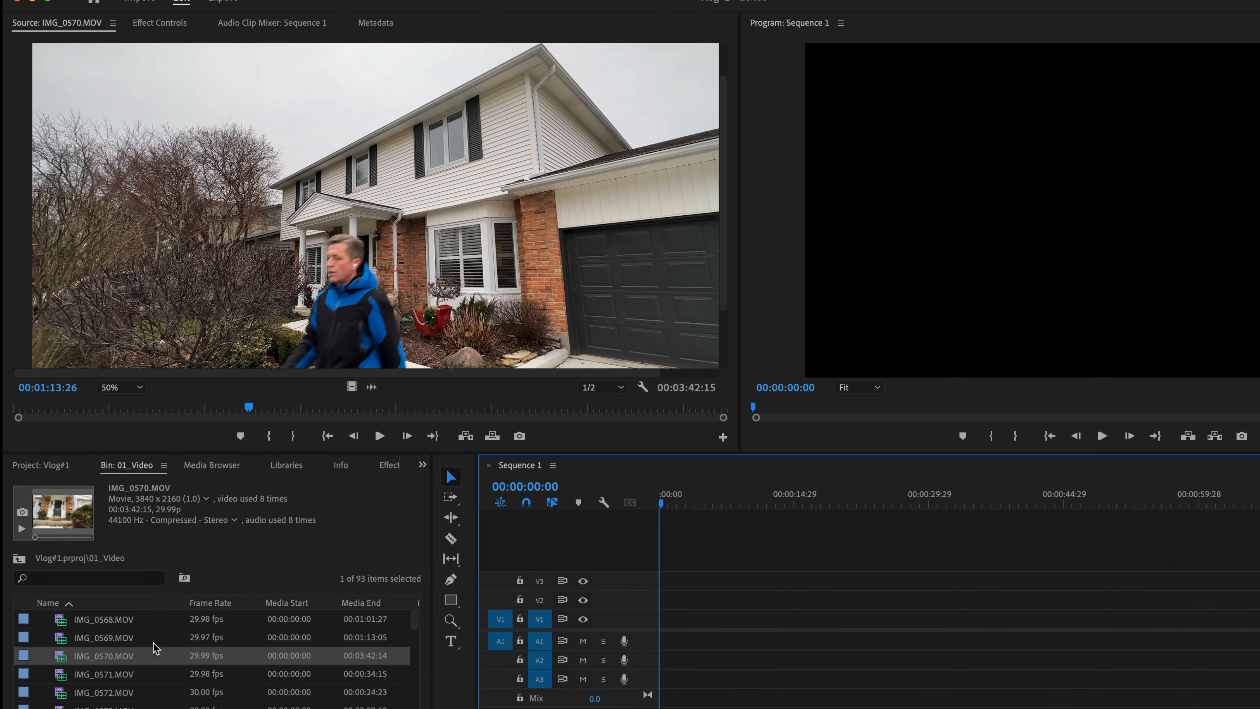
# Add all clips from IMG_0570.MOV to IMG_0707.MOV to V1 and A1 at the start of Sequence 1, keeping the existing sequence settings.
pyautogui.scroll(-2, 136, 662)
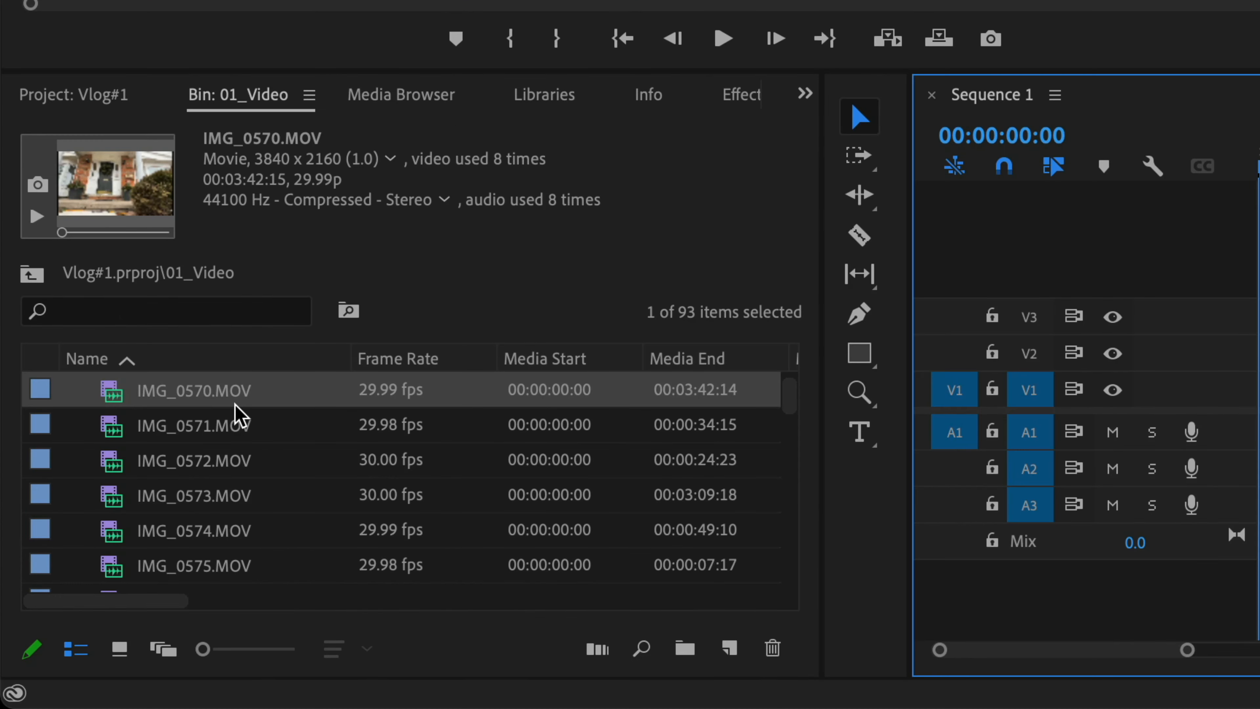
pyautogui.scroll(-20, 241, 417)
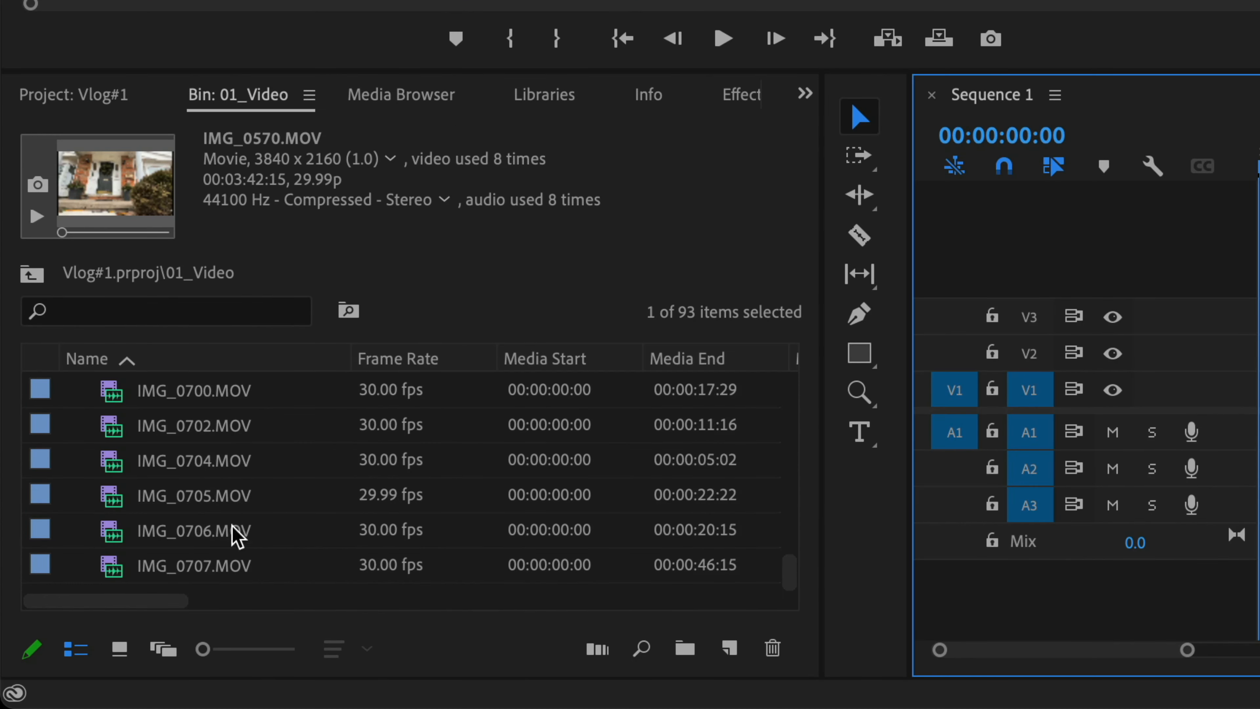
pyautogui.keyDown('shift'); pyautogui.click(227, 553); pyautogui.keyUp('shift')
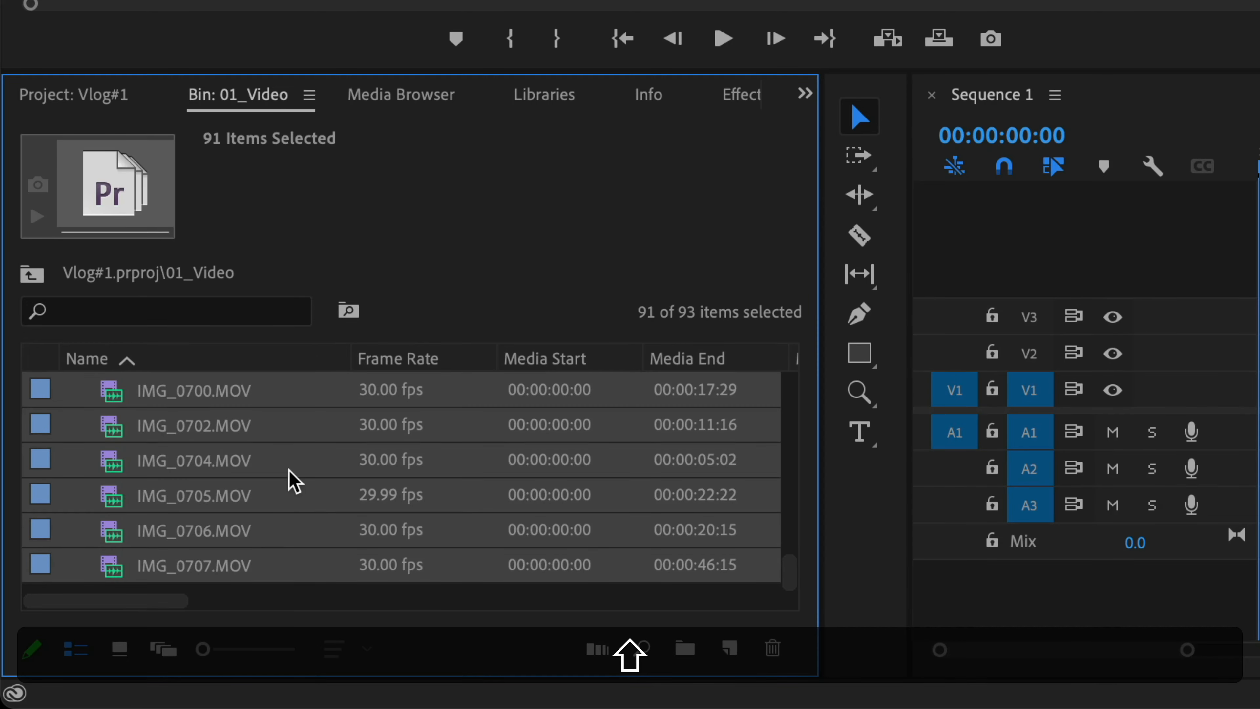
pyautogui.moveTo(166, 479); pyautogui.dragTo(1175, 367)
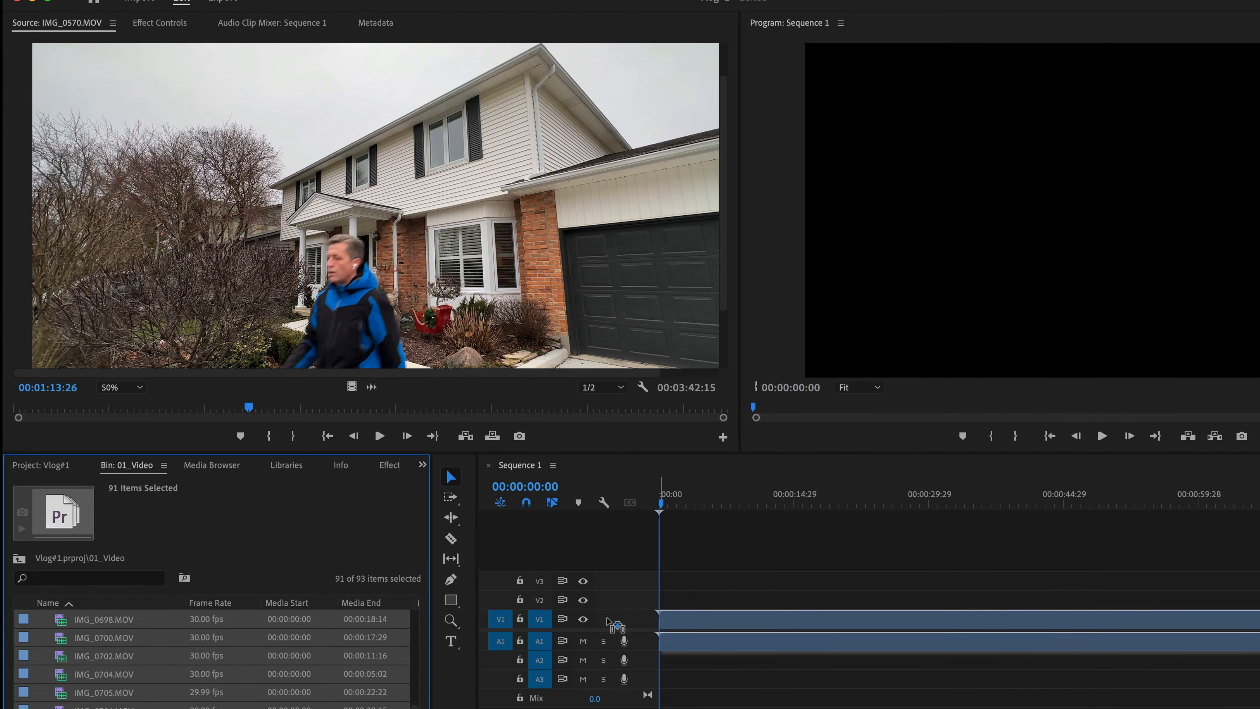
pyautogui.moveTo(612, 623); pyautogui.dragTo(611, 624)
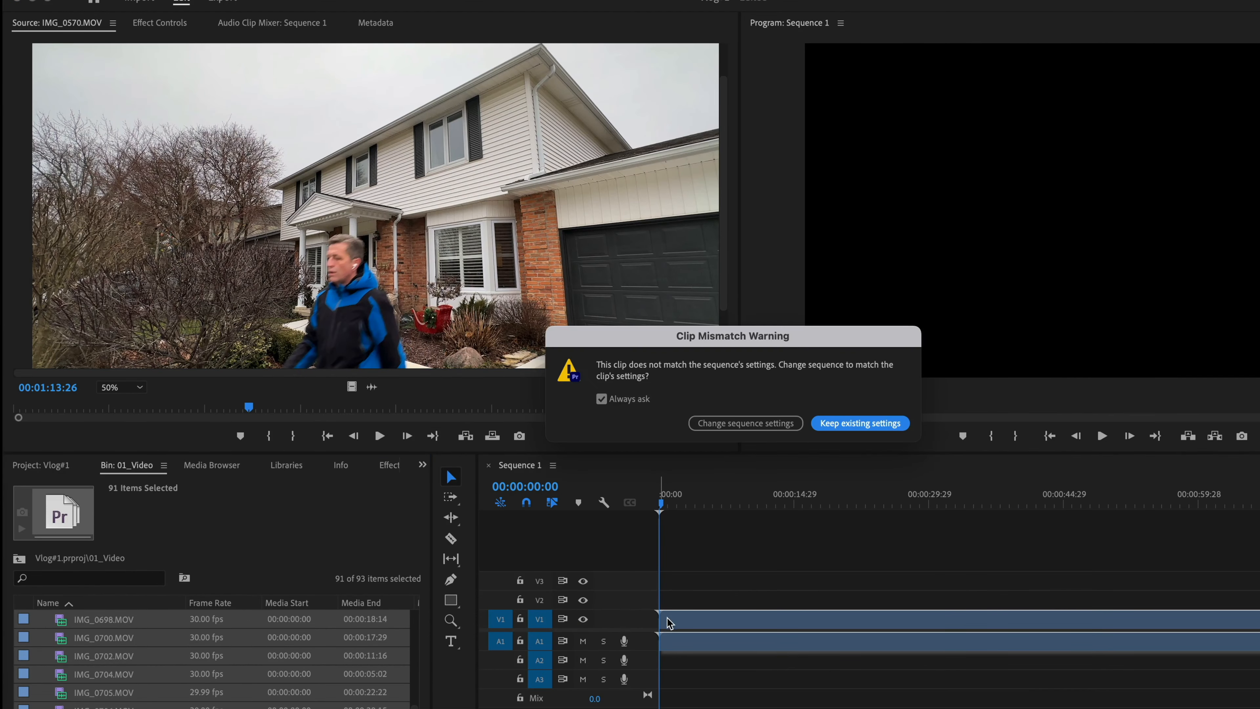
pyautogui.click(861, 423)
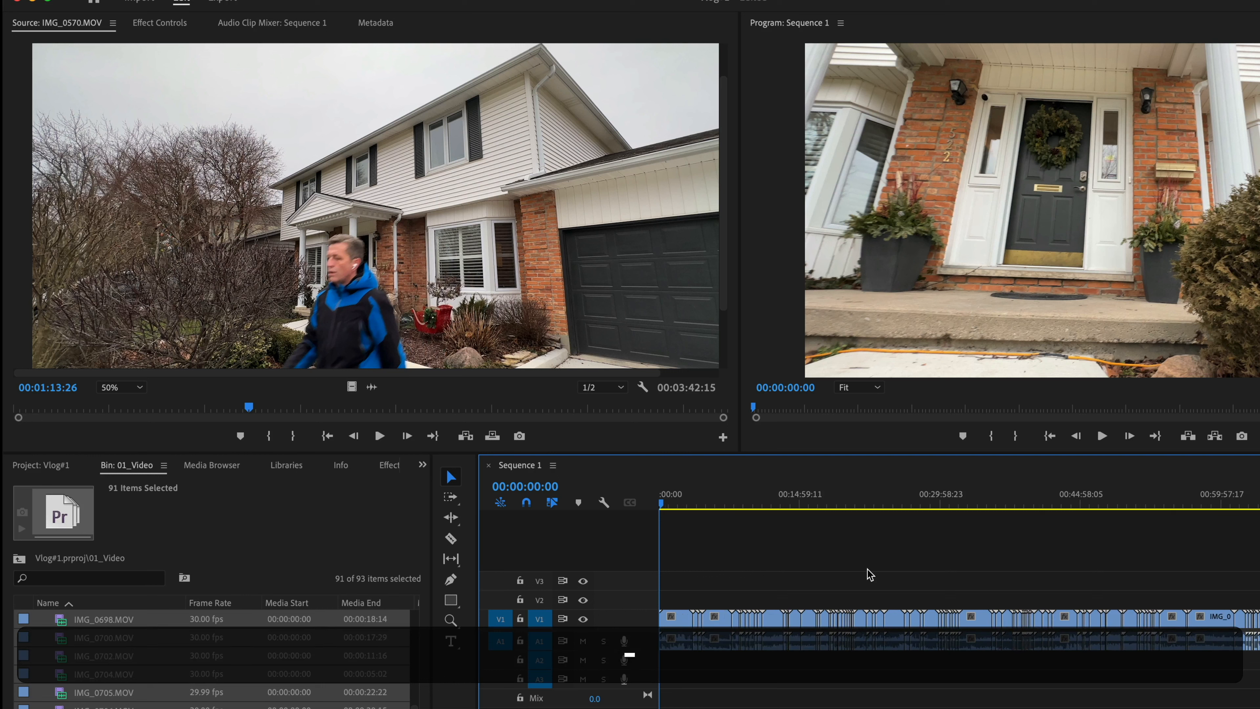
# Undo the placement of the selected bin clips, and restore them on V1 and A1 of Sequence 1.
pyautogui.press('super+z')
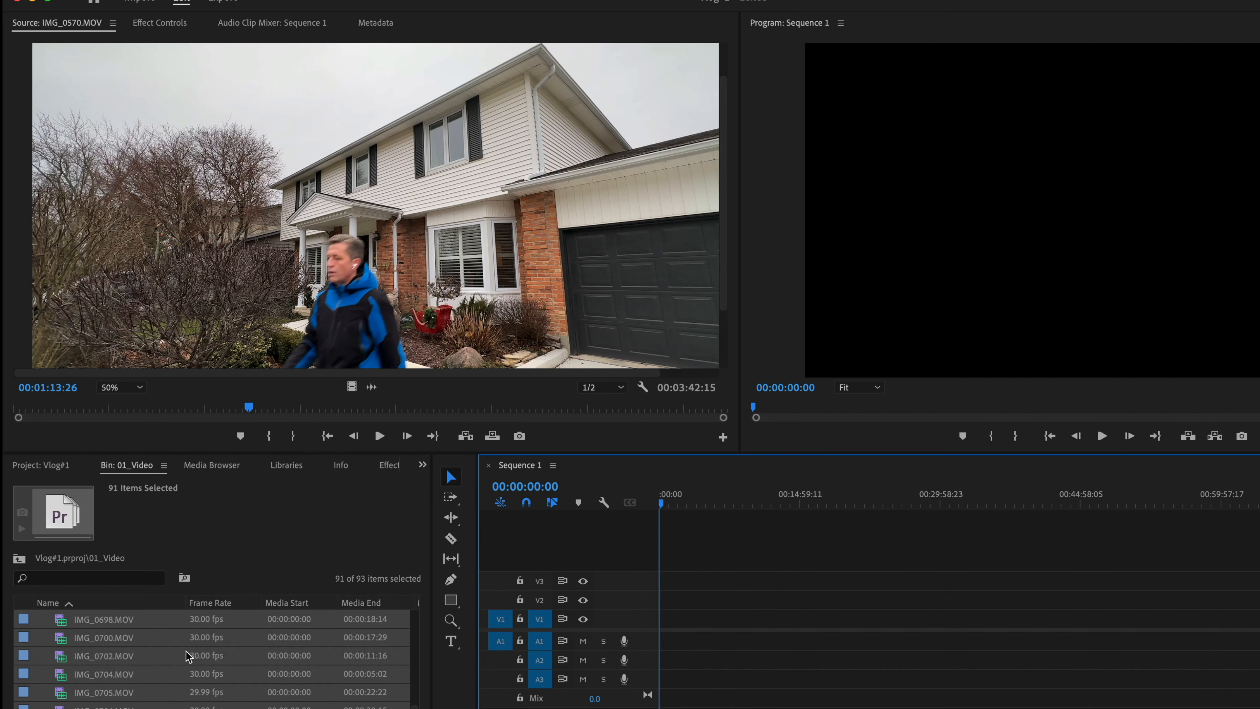
pyautogui.scroll(-1, 186, 651)
pyautogui.hscroll(1, 186, 652)
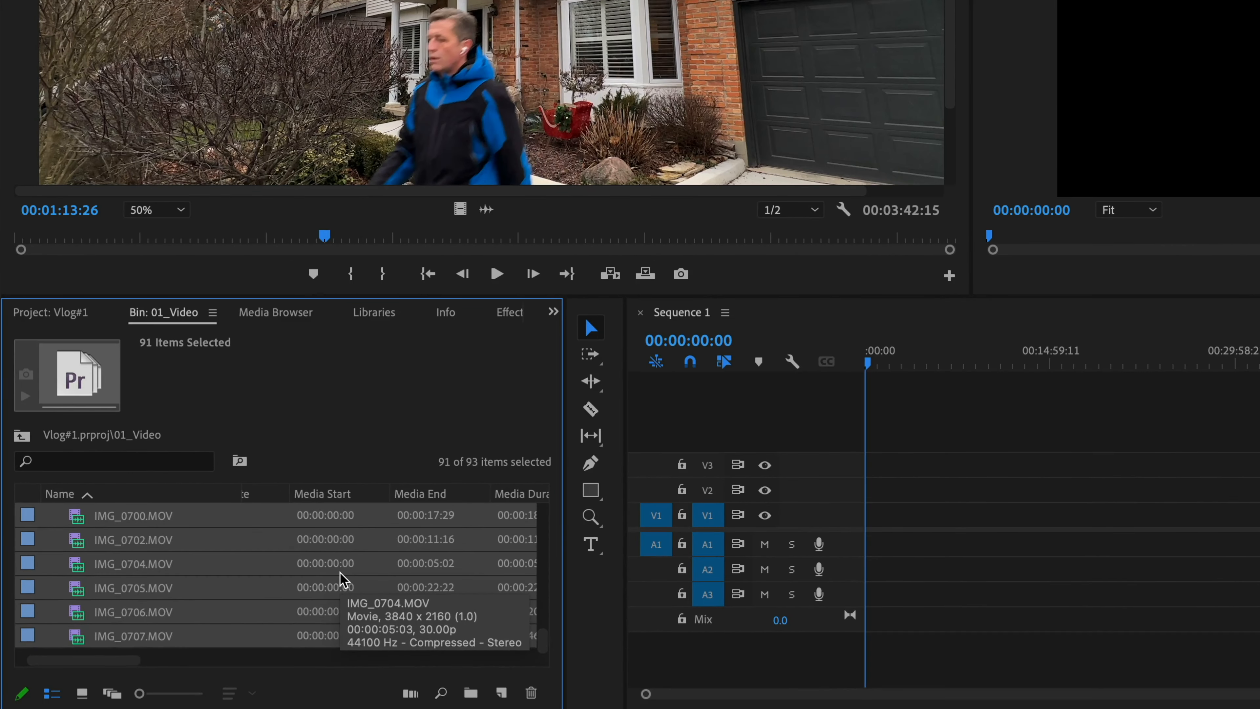
pyautogui.press('super+shift+z')
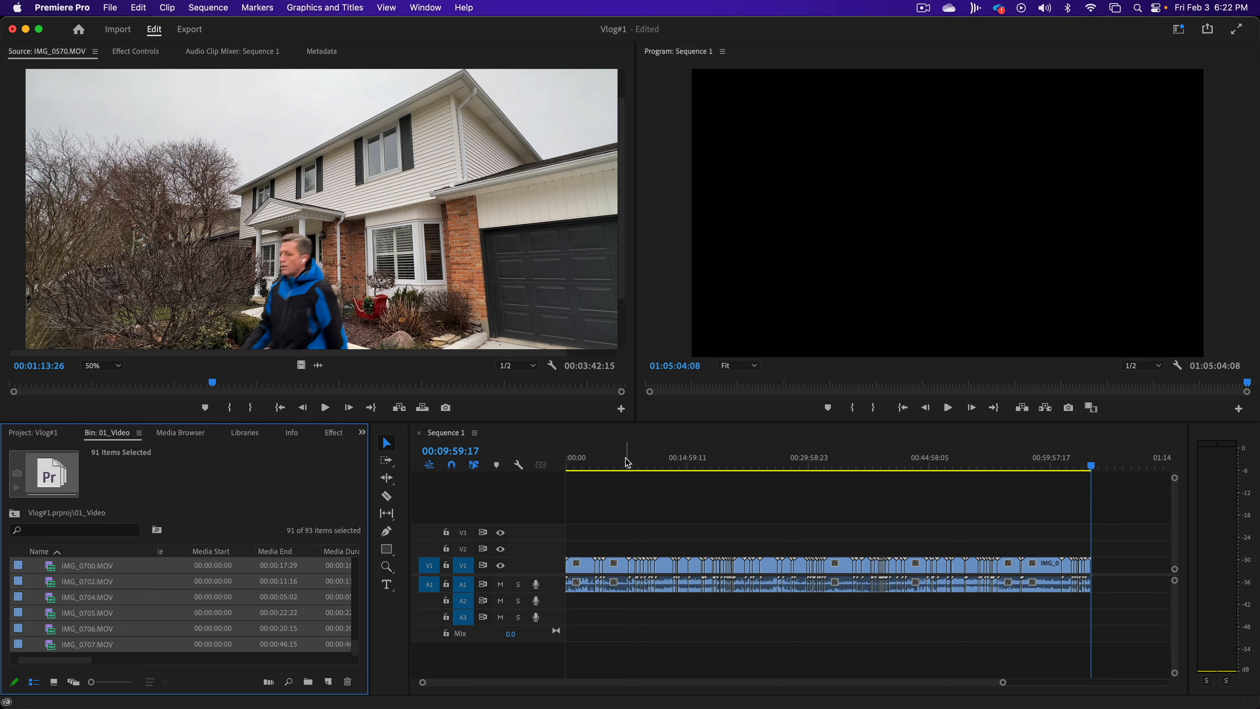
# Return the playhead to the start of Sequence 1 and examine IMG_0570.MOV and its cut to IMG_0571.MOV at a closer scale.
pyautogui.moveTo(625, 458); pyautogui.dragTo(519, 466)
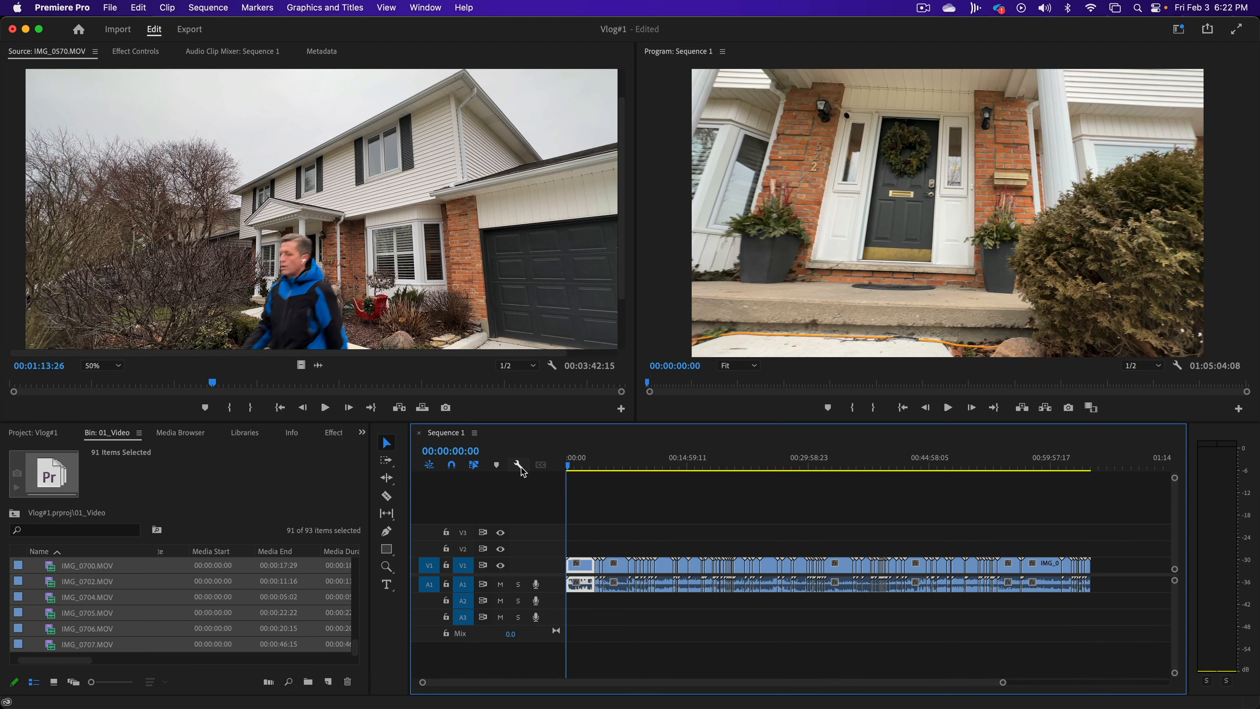
pyautogui.press('=')
pyautogui.press('=')
pyautogui.press('=')
pyautogui.press('=')
pyautogui.press('=')
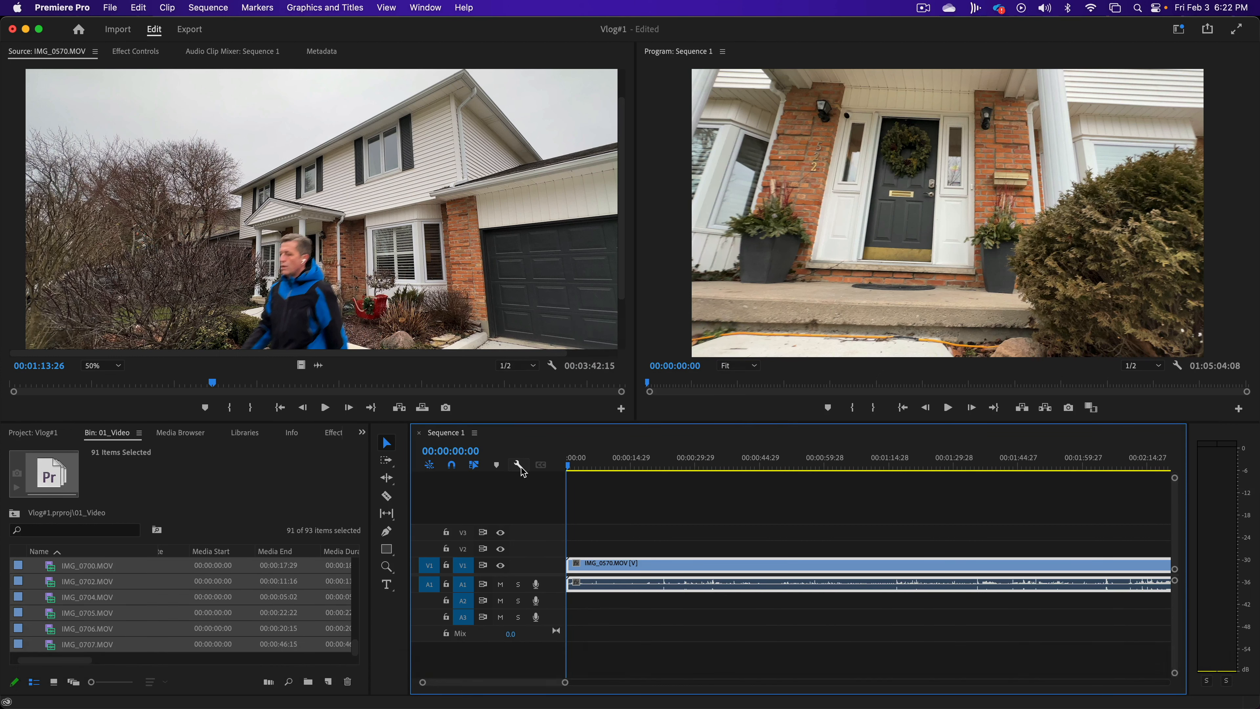
pyautogui.scroll(-5, 645, 516)
pyautogui.scroll(-1, 646, 519)
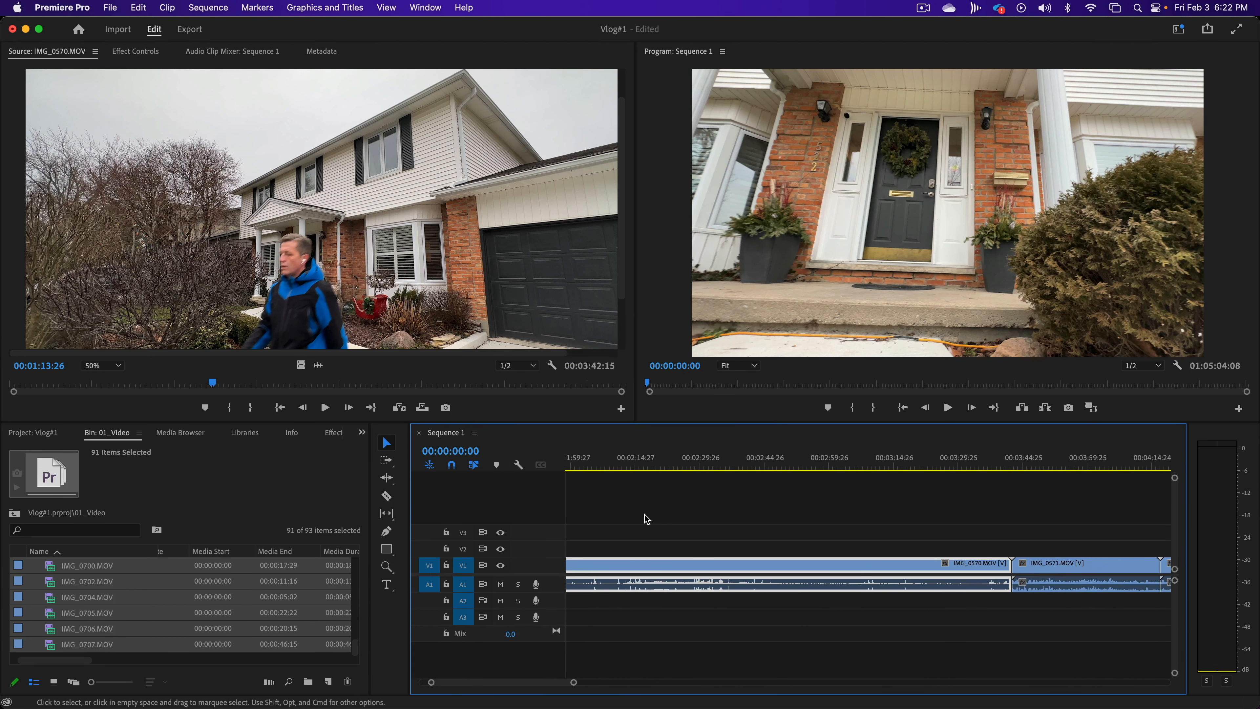
pyautogui.press('[')
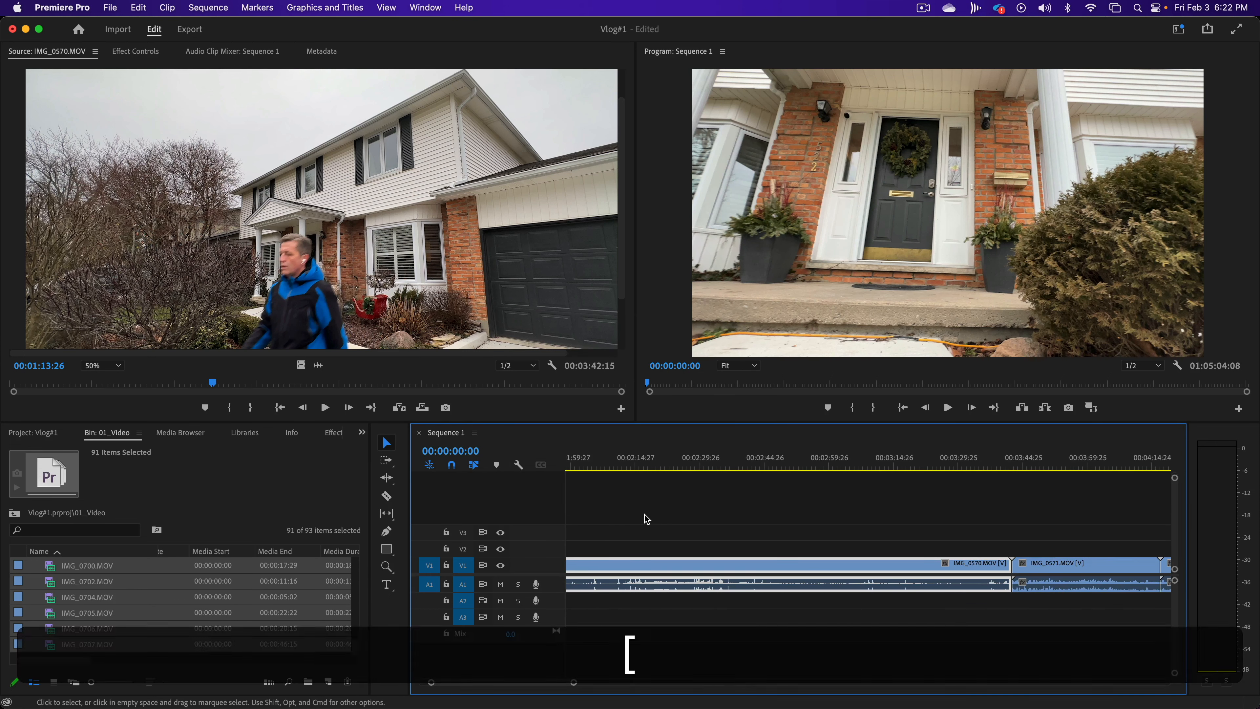
pyautogui.scroll(8, 648, 516)
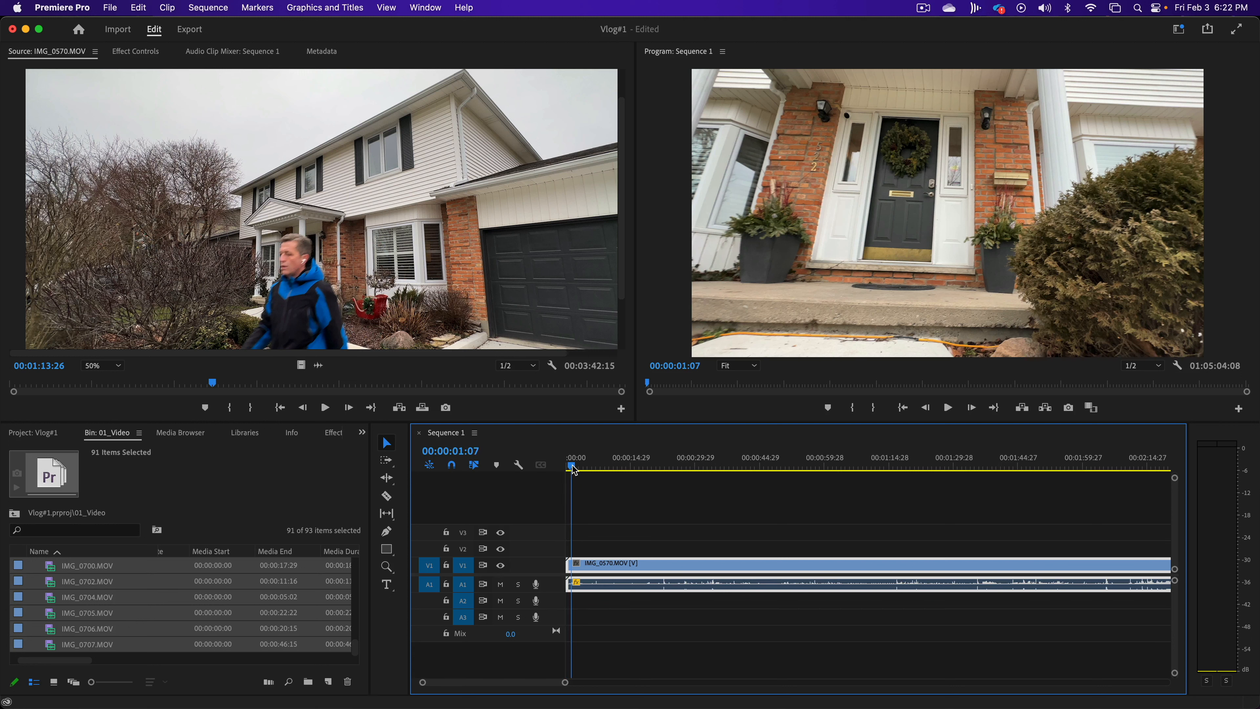
# Split IMG_0570.MOV in Sequence 1 at 00:00:10:02 with the Razor tool.
pyautogui.moveTo(574, 470); pyautogui.dragTo(609, 468)
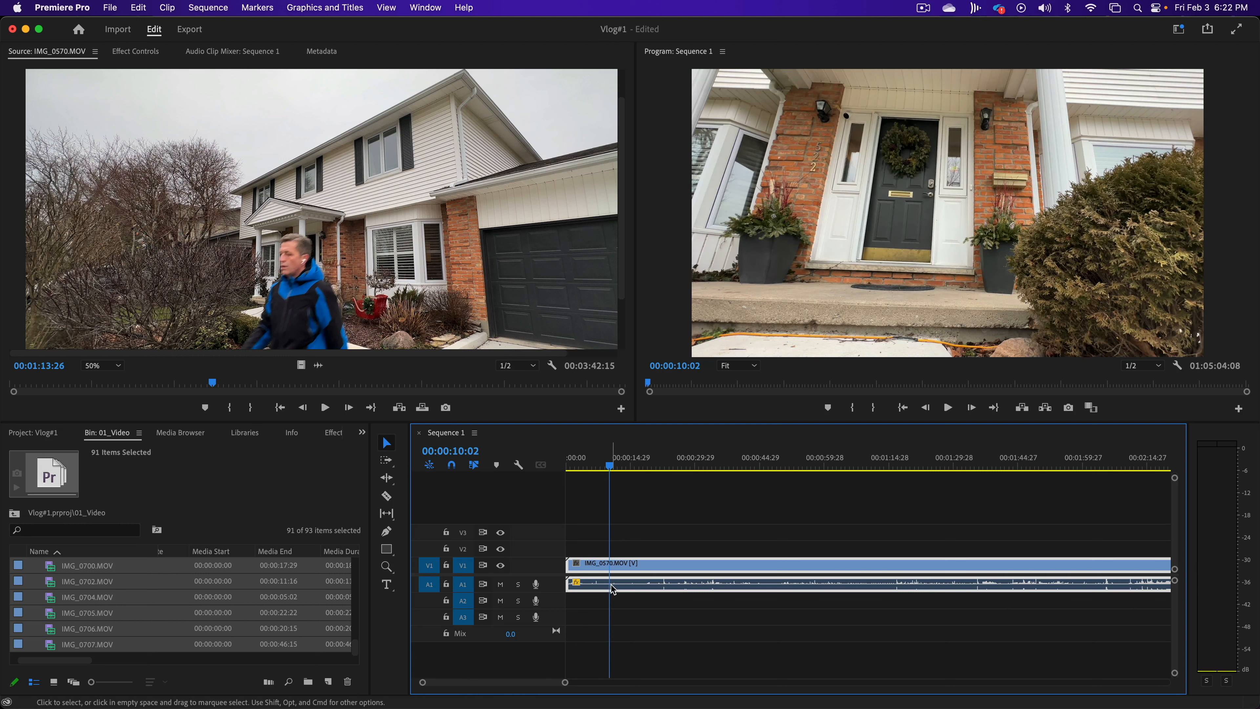
pyautogui.press('c')
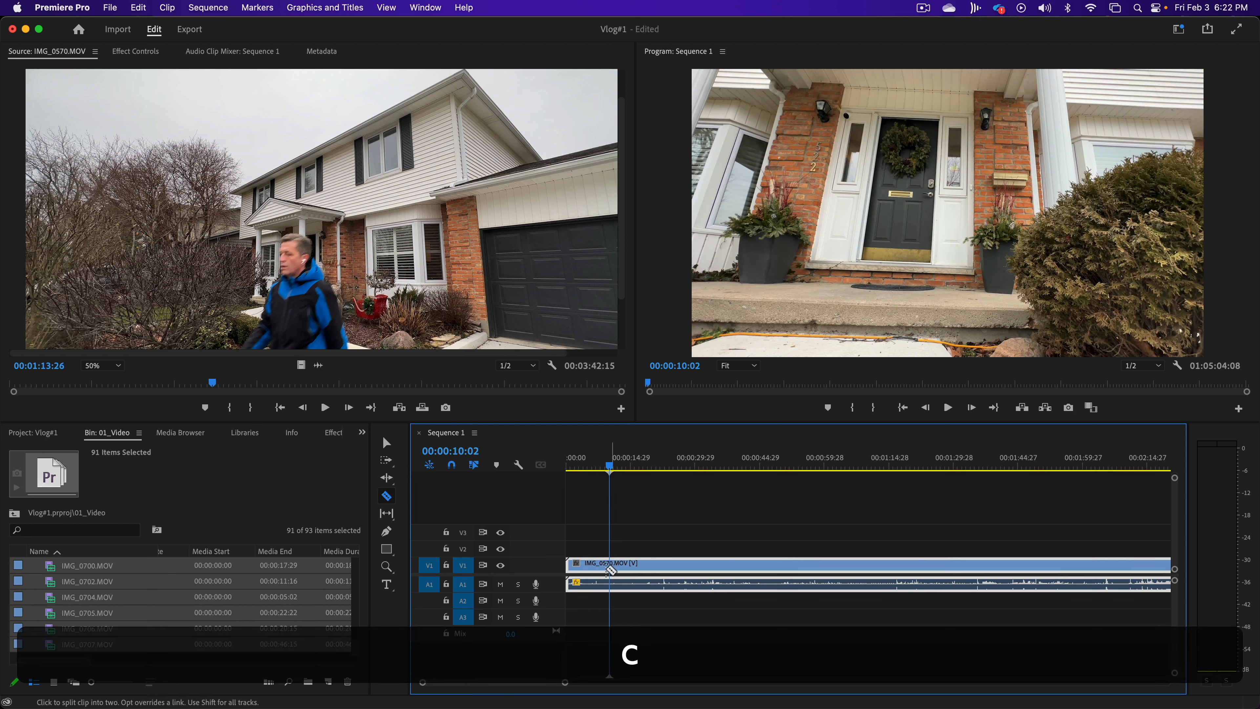
pyautogui.click(610, 569)
# Play on through IMG_0570.MOV to the end of the doorway shot and split the clip at about 00:00:32:11.
pyautogui.press('space')
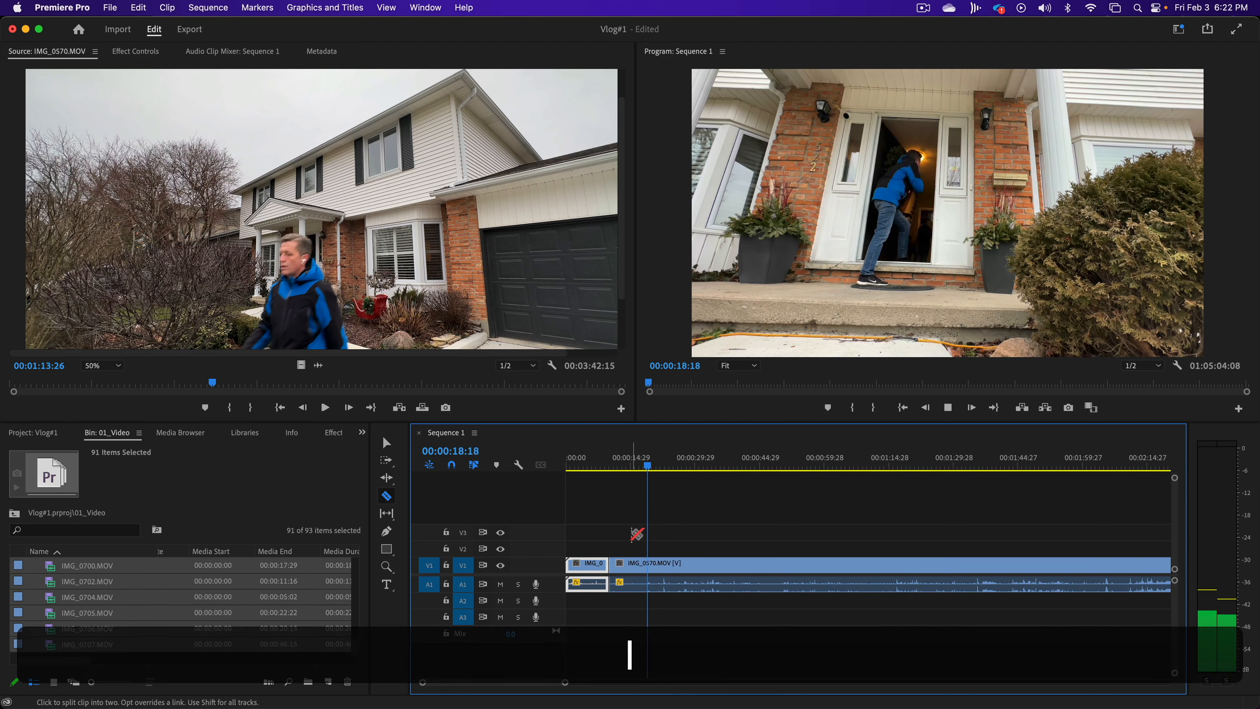
pyautogui.press('j')
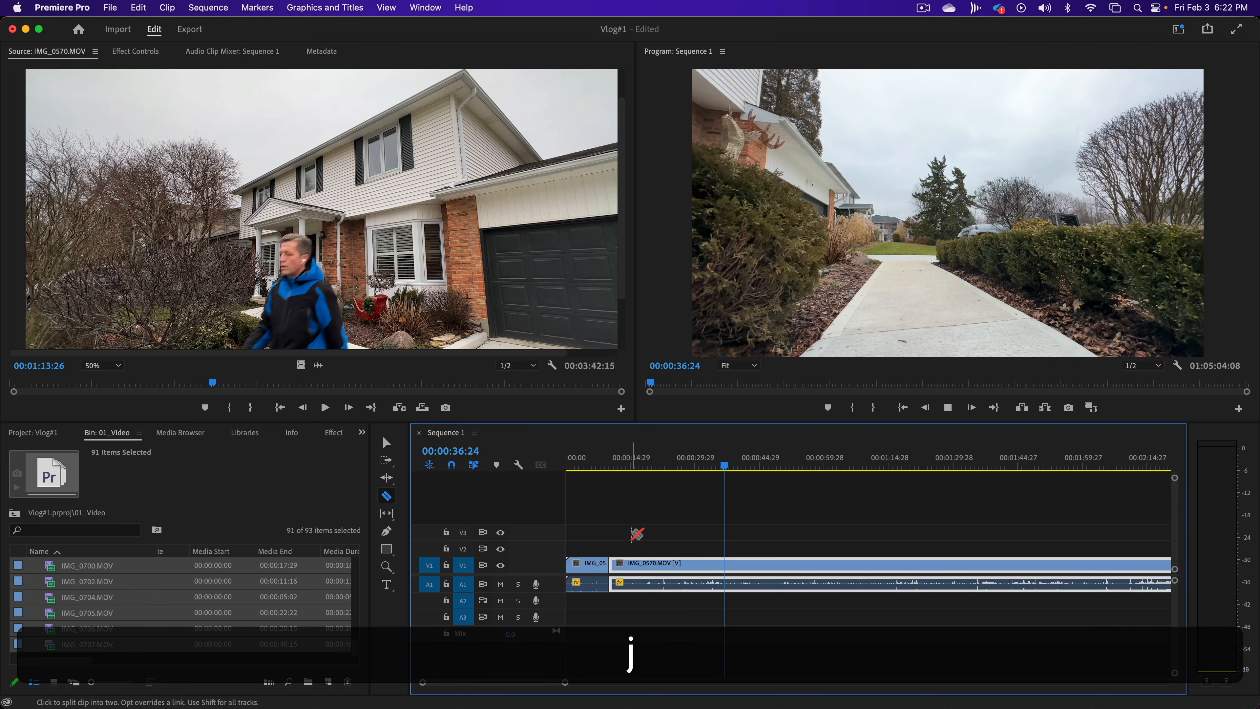
pyautogui.press('space')
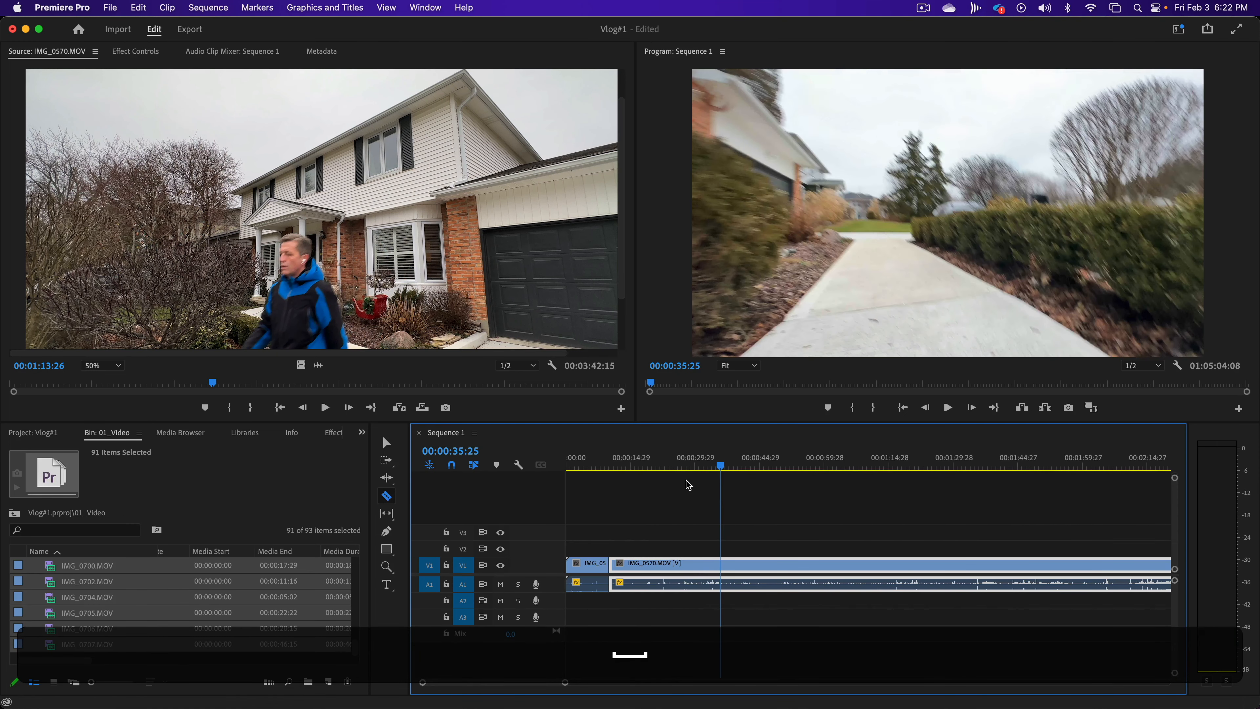
pyautogui.moveTo(712, 461); pyautogui.dragTo(705, 468)
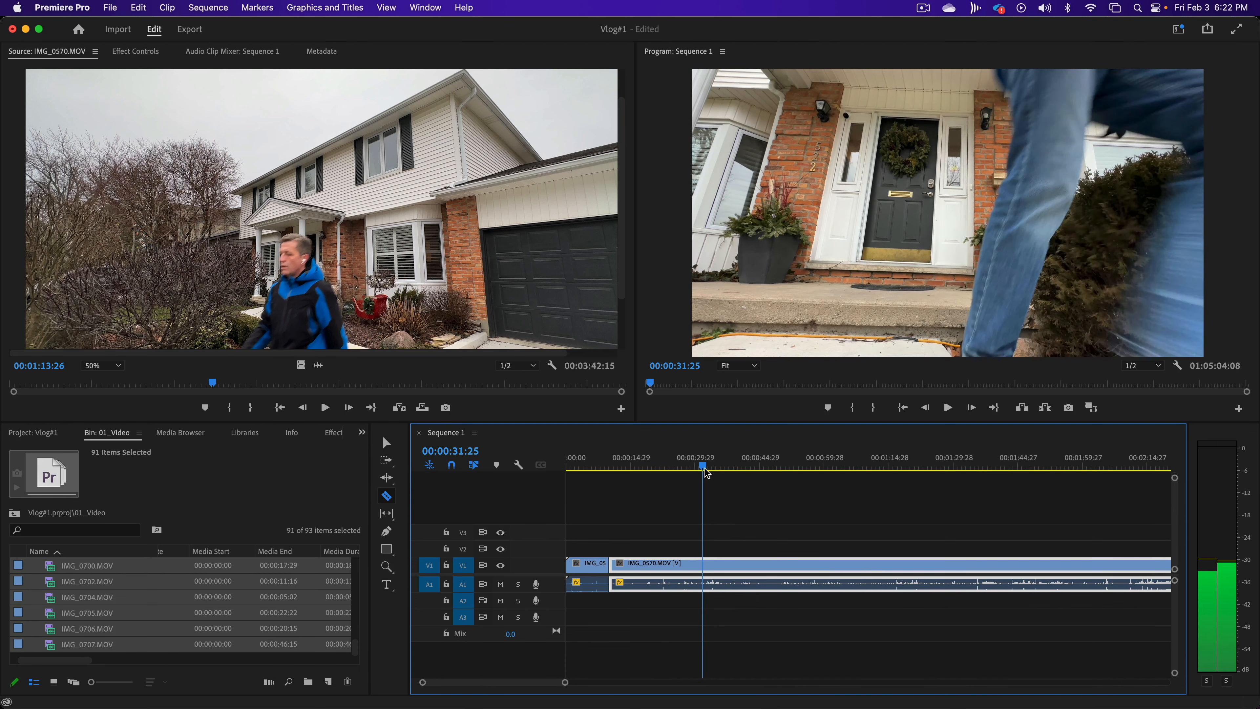
pyautogui.press('space')
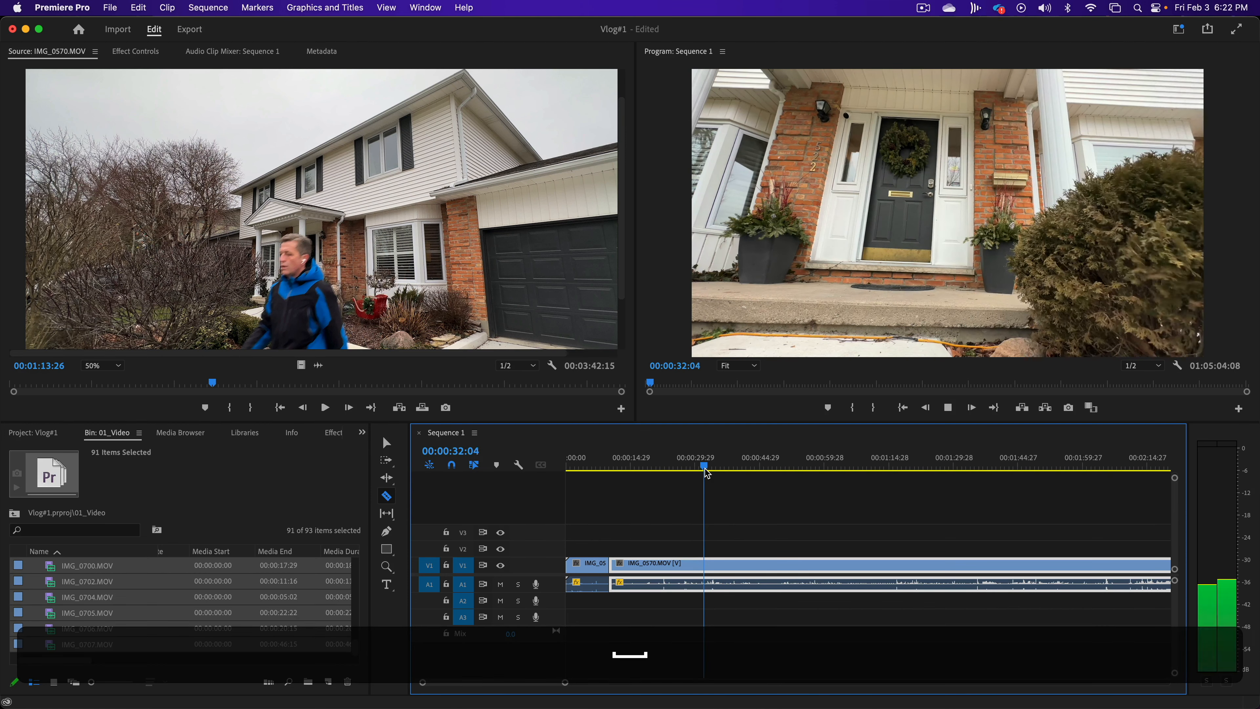
pyautogui.click(705, 571)
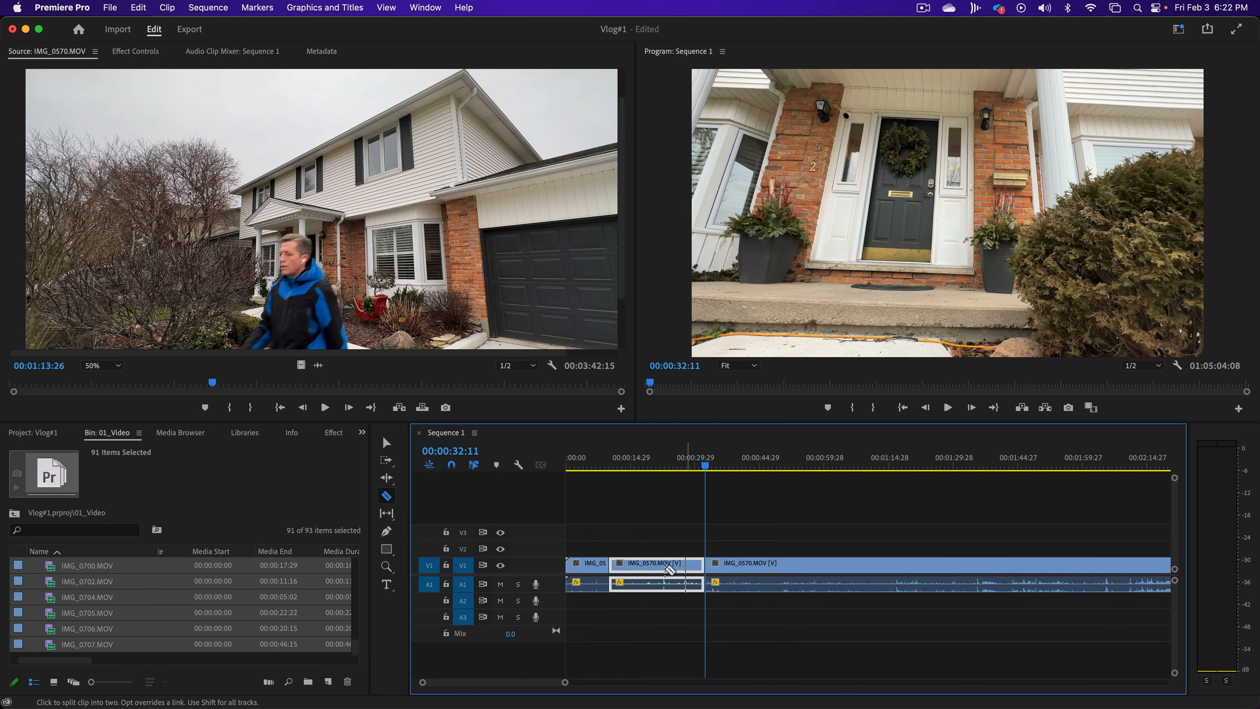
# Delete the opening section of IMG_0570.MOV before the 00:00:10:02 cut, leaving its gap in the sequence.
pyautogui.press('a')
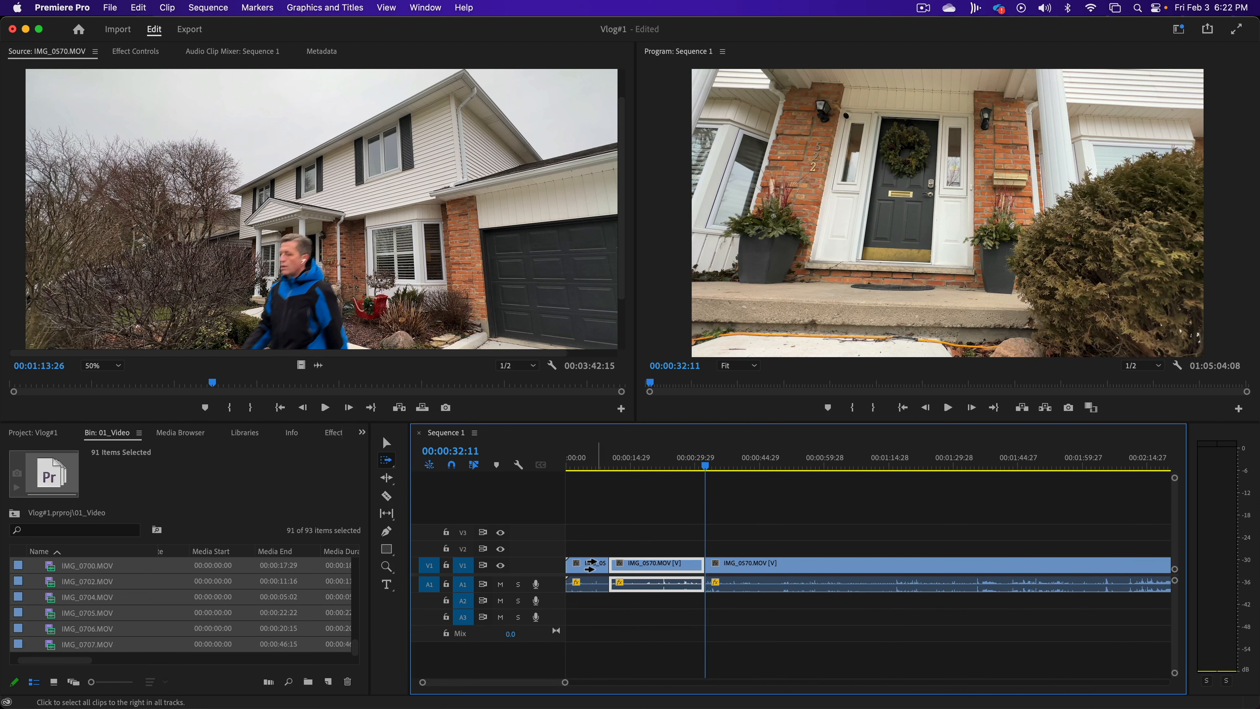
pyautogui.press('v')
pyautogui.click(594, 564)
pyautogui.press('BackSpace')
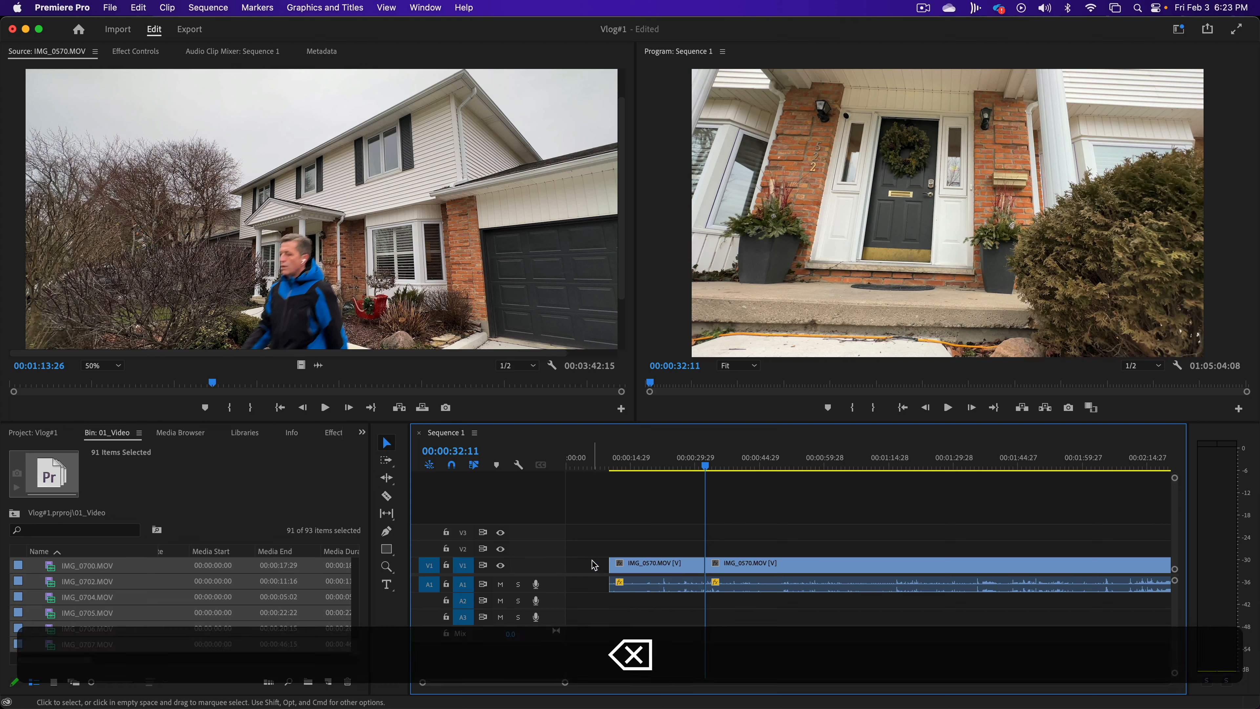
# Split IMG_0570.MOV at 00:00:42:15, just before the walkway shot's action, and delete the section between this cut and the previous one.
pyautogui.moveTo(705, 466); pyautogui.dragTo(745, 468)
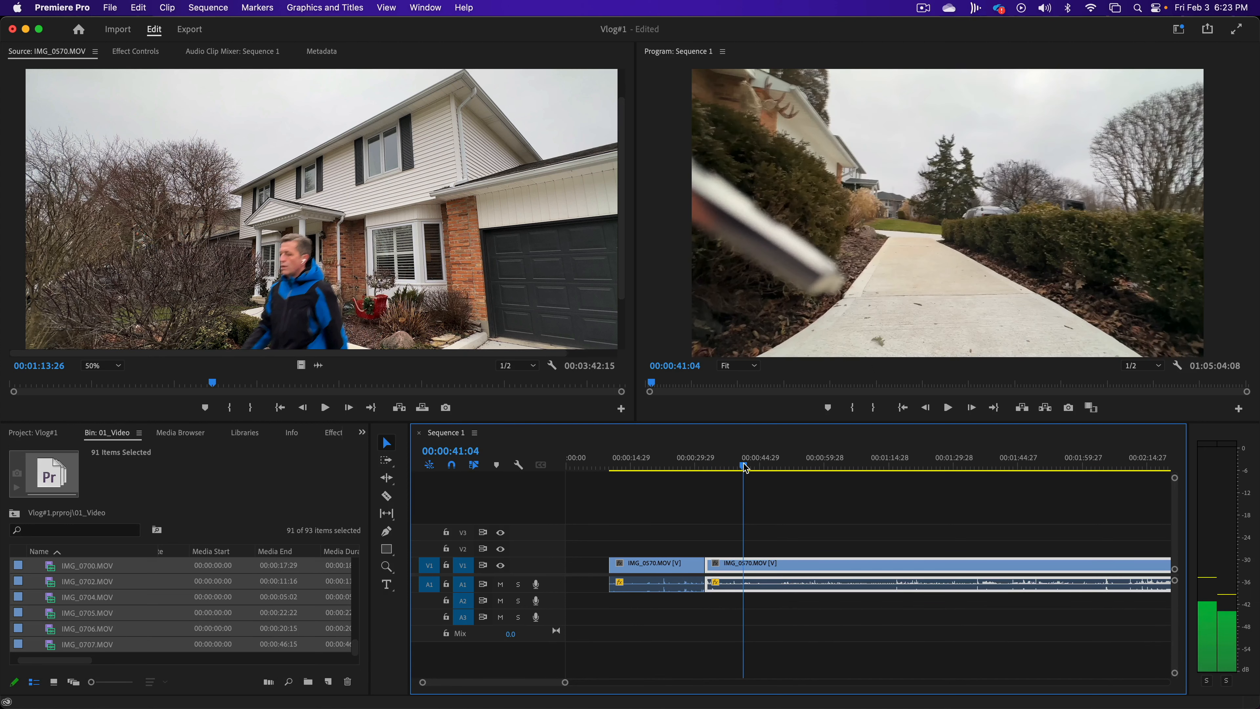
pyautogui.press('space')
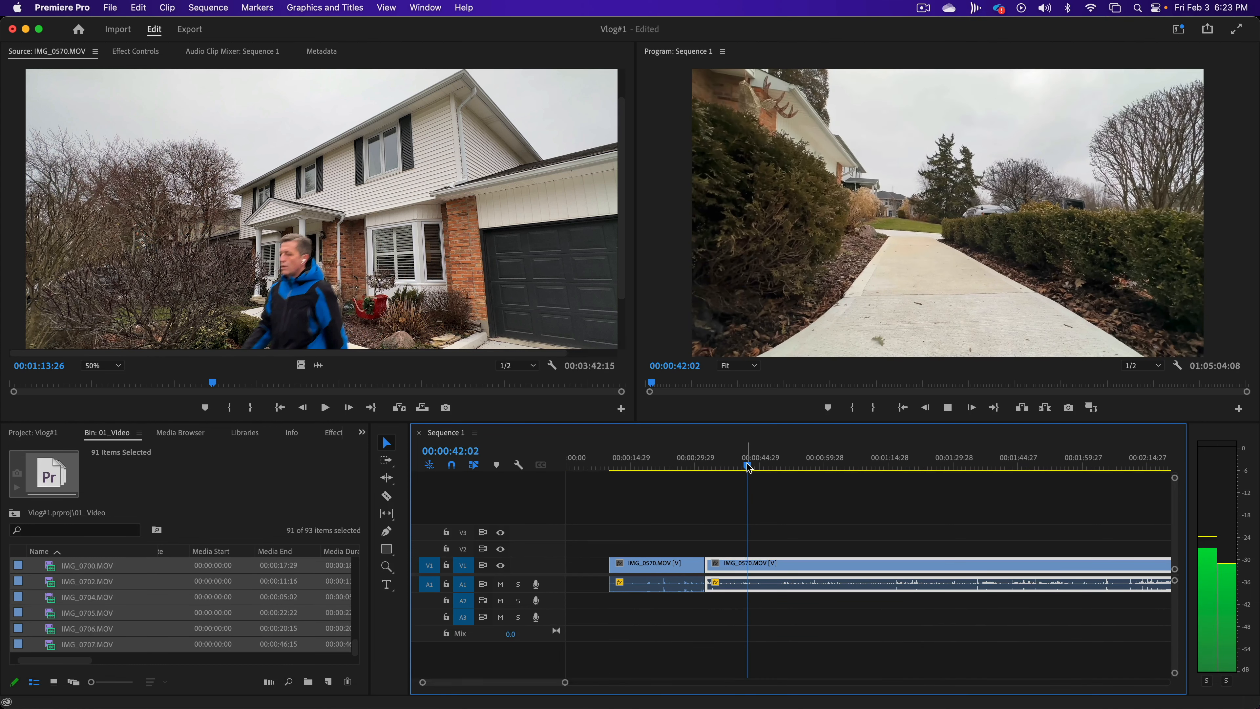
pyautogui.press('j')
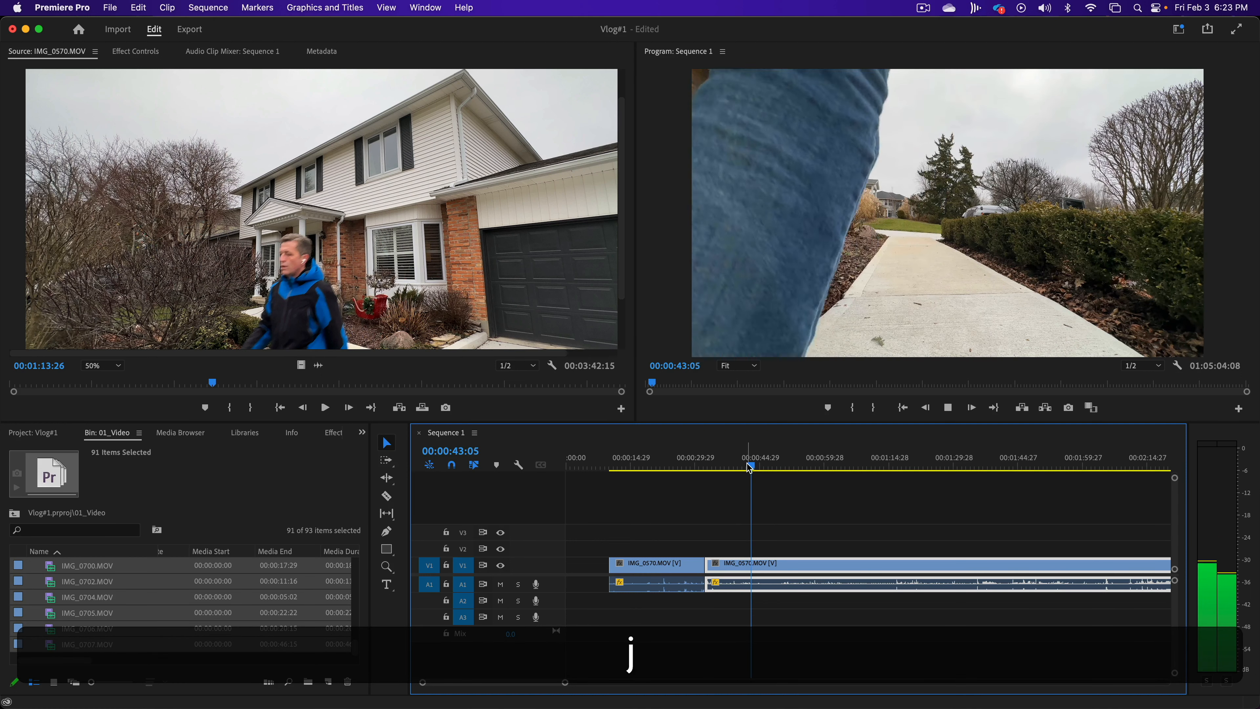
pyautogui.press('k')
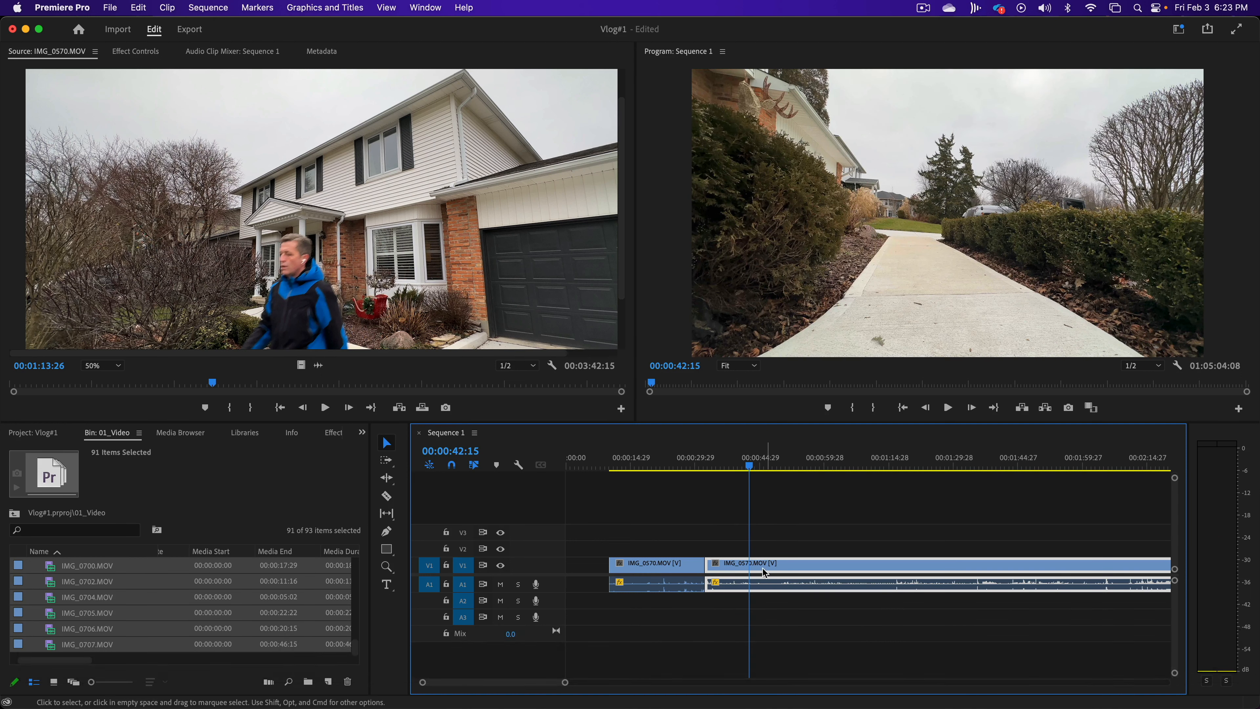
pyautogui.press('b')
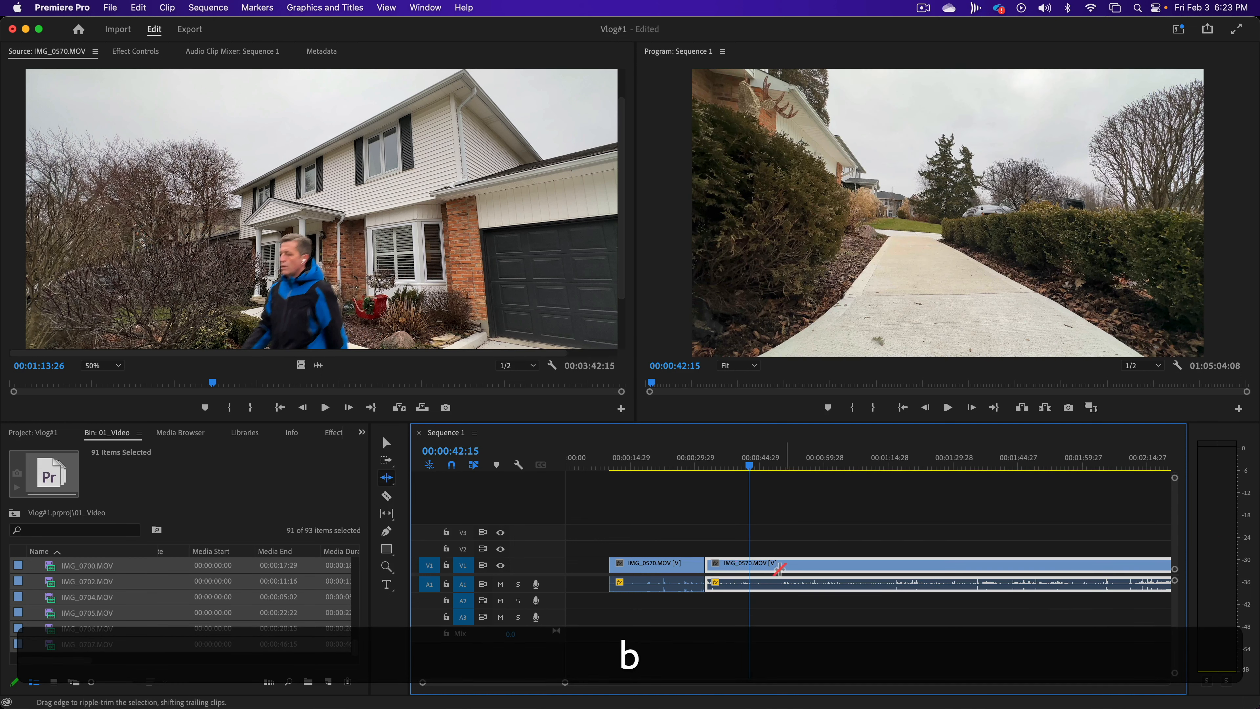
pyautogui.press('c')
pyautogui.click(748, 564)
pyautogui.press('BackSpace')
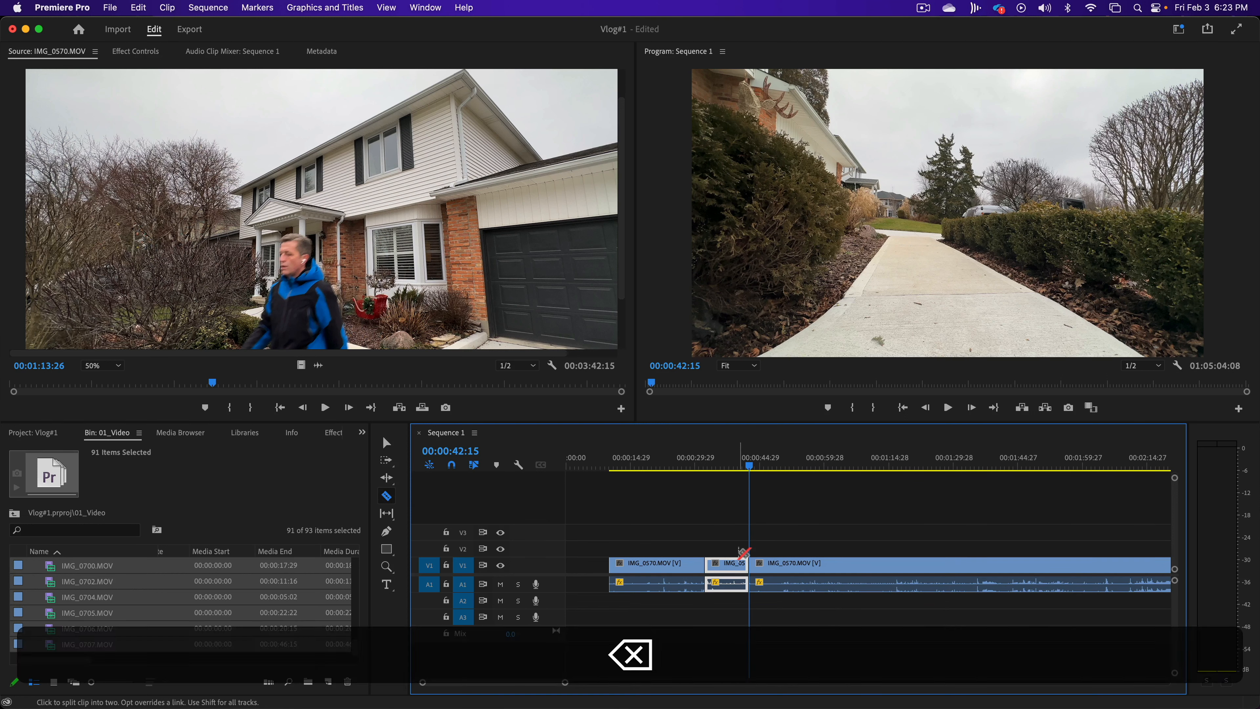
# Split IMG_0570.MOV at about 00:00:45:12 in the walkway shot and at 00:01:10:13 in the driveway shot of the house.
pyautogui.moveTo(748, 466)
pyautogui.mouseDown()
pyautogui.moveTo(823, 468)
pyautogui.moveTo(766, 483)
pyautogui.mouseUp()
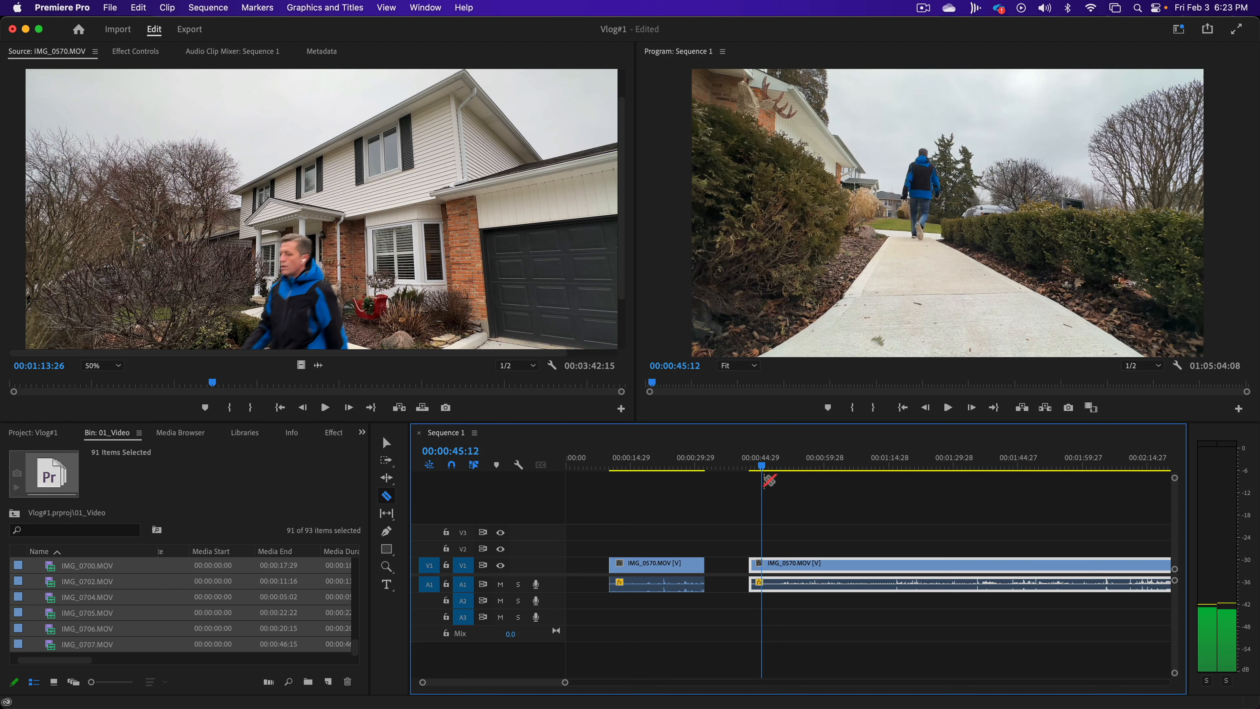
pyautogui.click(766, 566)
pyautogui.press('space')
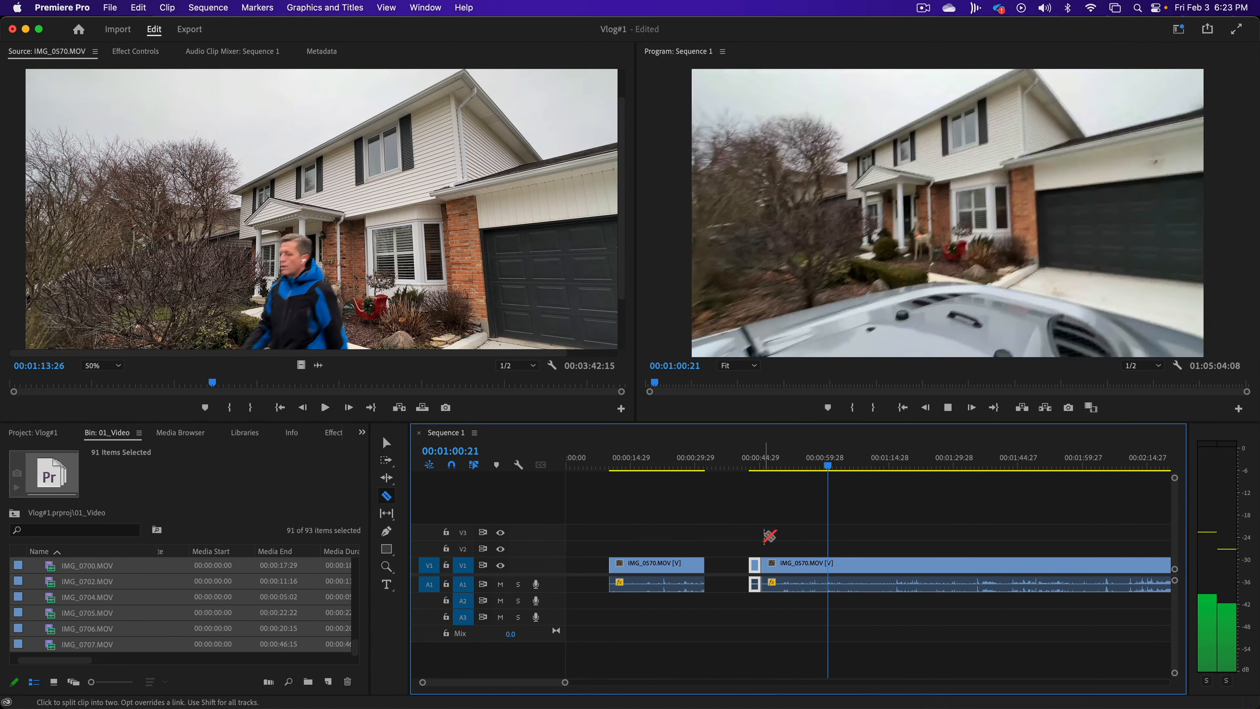
pyautogui.press('l')
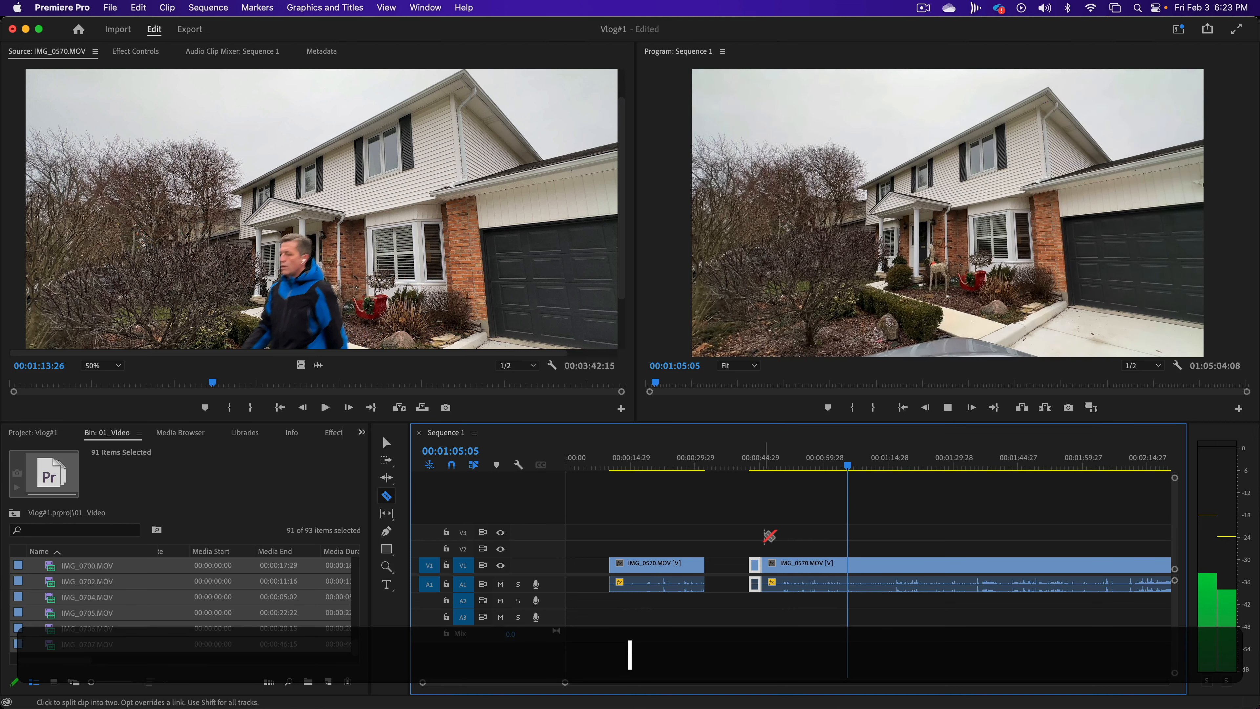
pyautogui.press('k')
pyautogui.press('l')
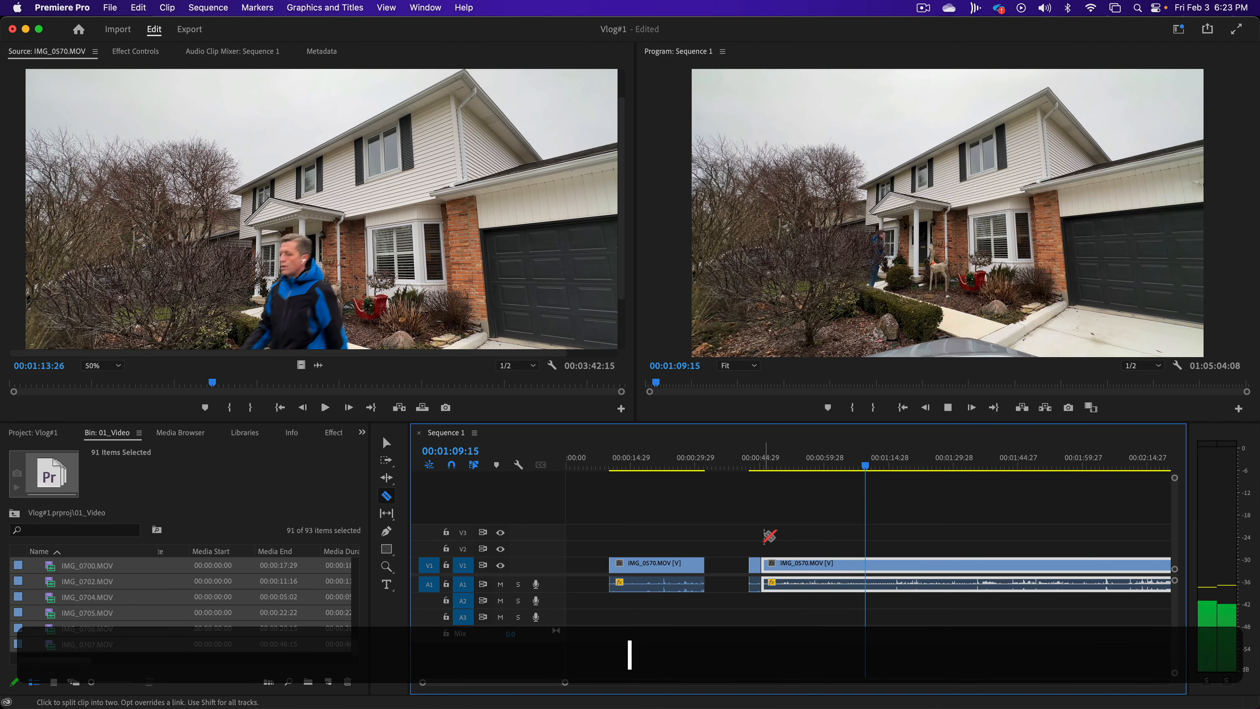
pyautogui.press('k')
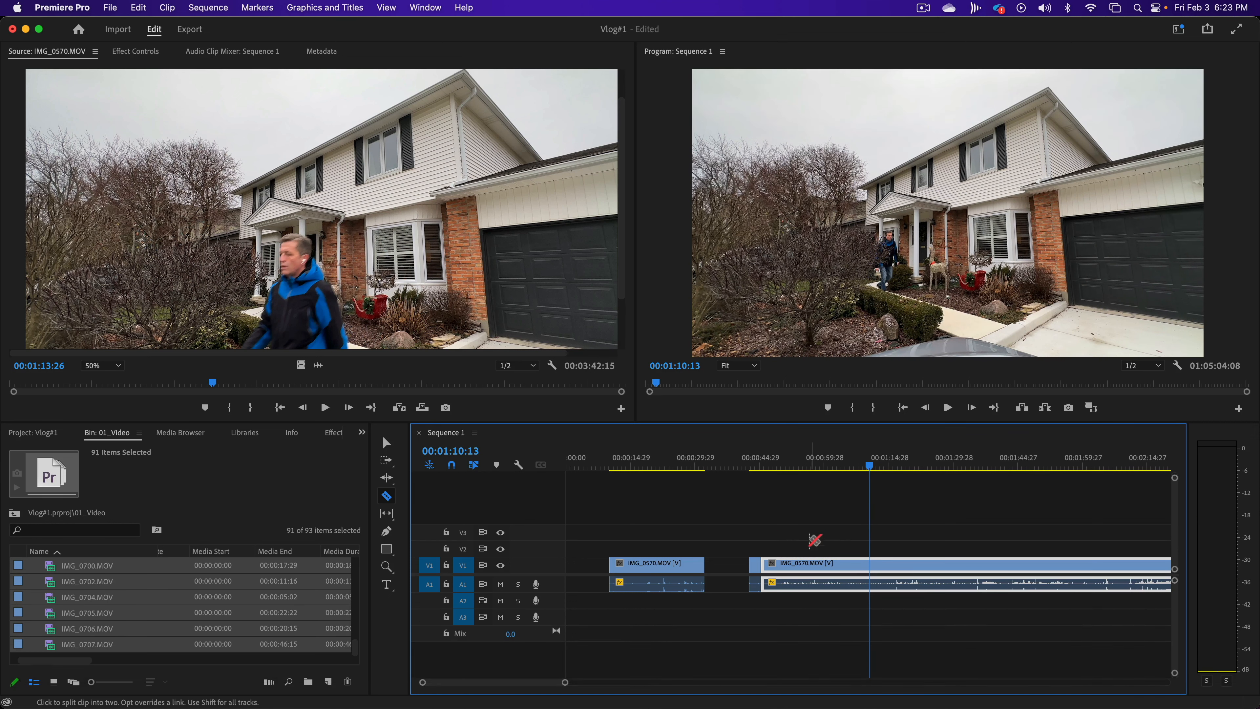
pyautogui.click(873, 560)
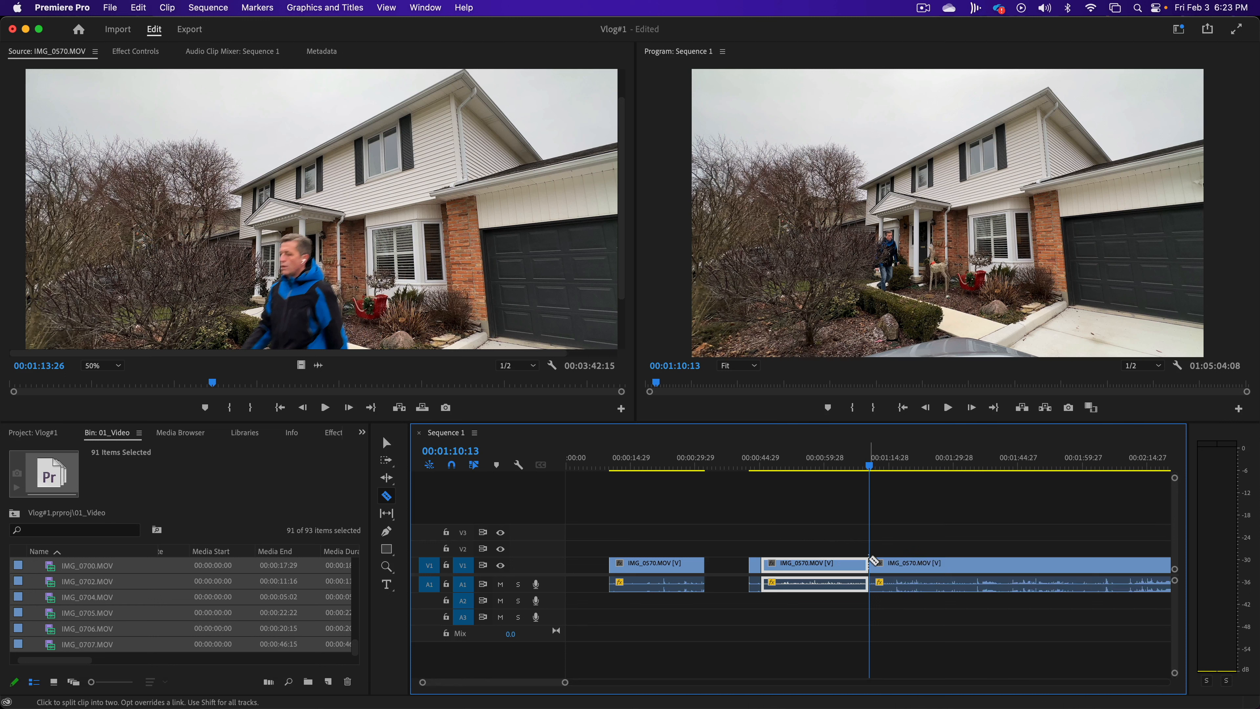
# Delete the section of IMG_0570.MOV between the 00:00:45:12 and 00:01:10:13 cuts, leaving the gap open.
pyautogui.press('a')
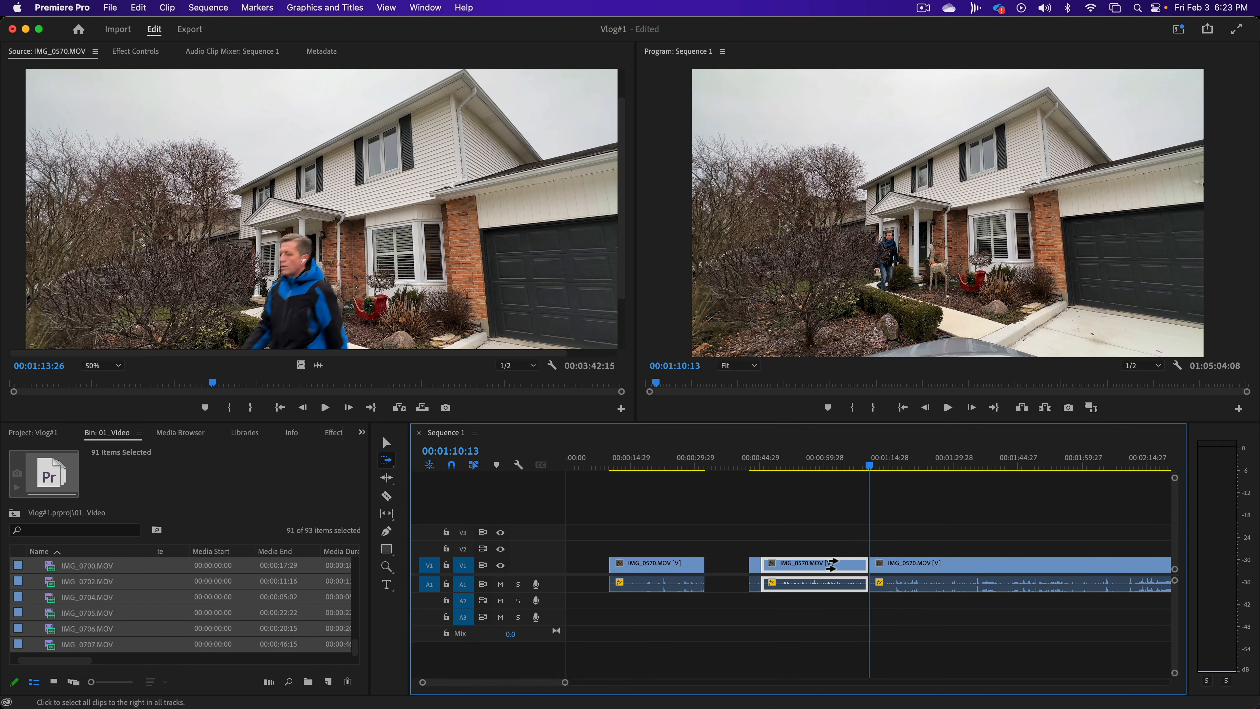
pyautogui.press('c')
pyautogui.press('v')
pyautogui.press('BackSpace')
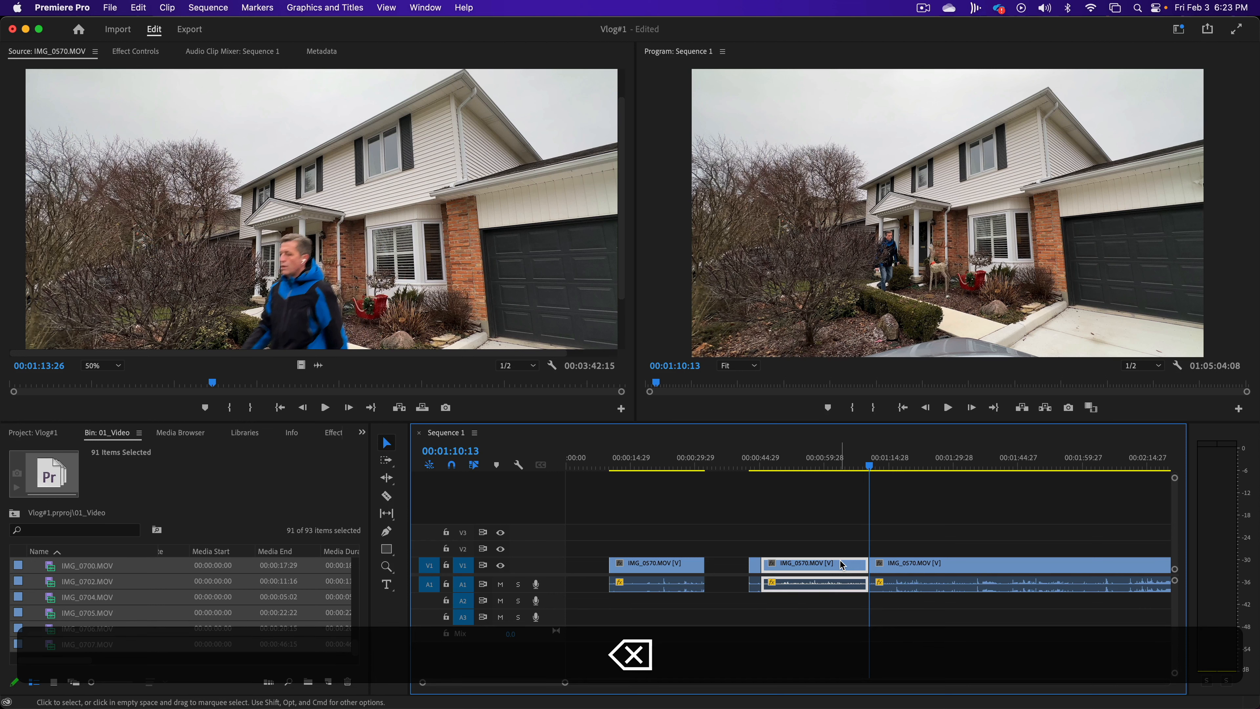
# Review the footage from about 00:01:10:11 and split IMG_0570.MOV at 00:01:14:03.
pyautogui.click(871, 467)
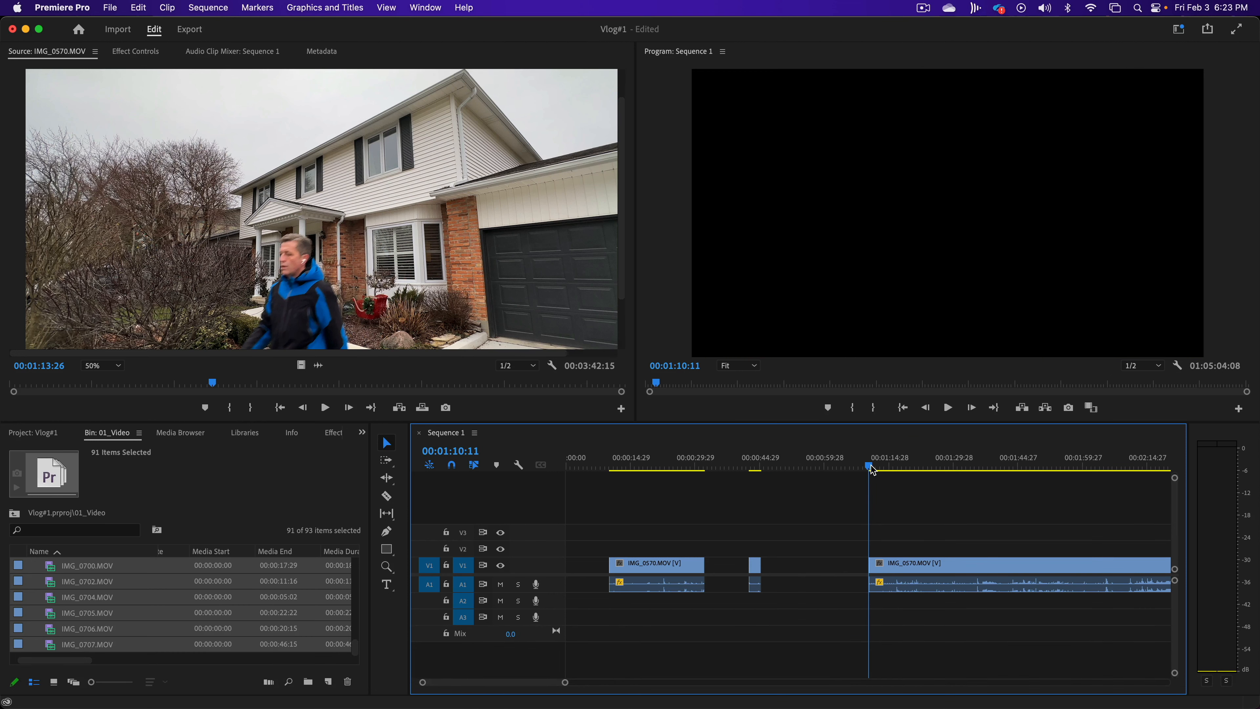
pyautogui.press('space')
pyautogui.press('k')
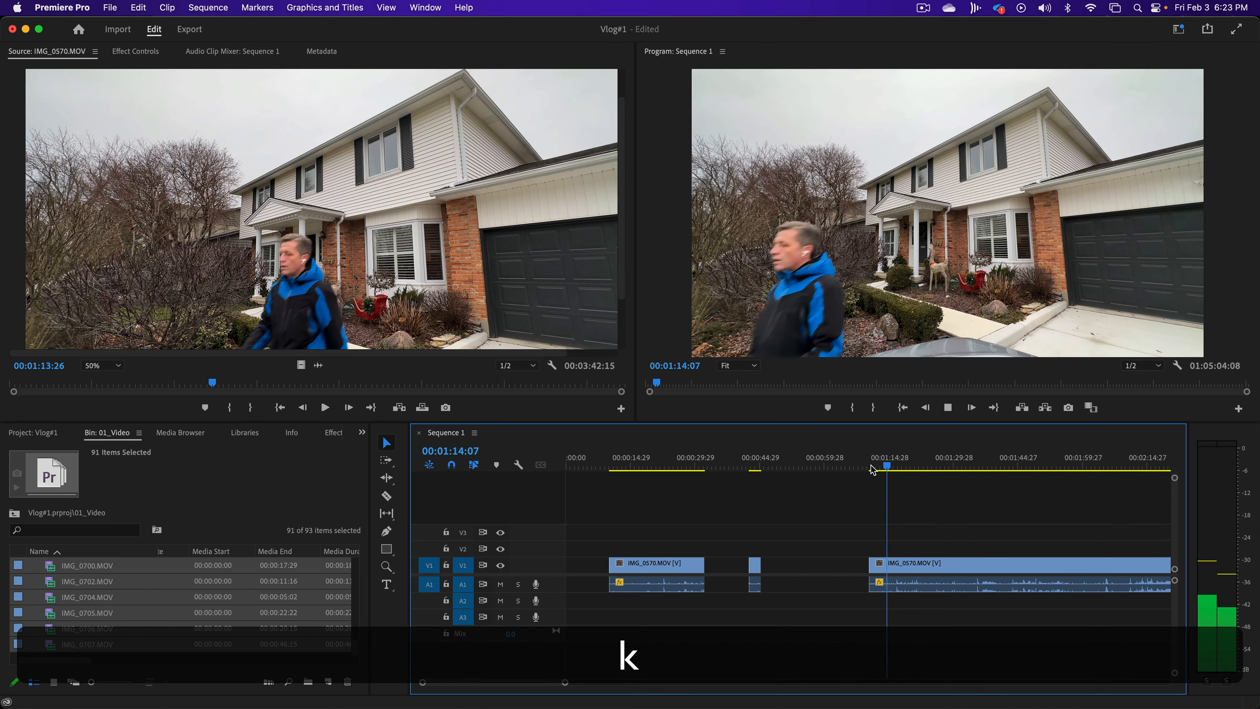
pyautogui.press('j')
pyautogui.press('k')
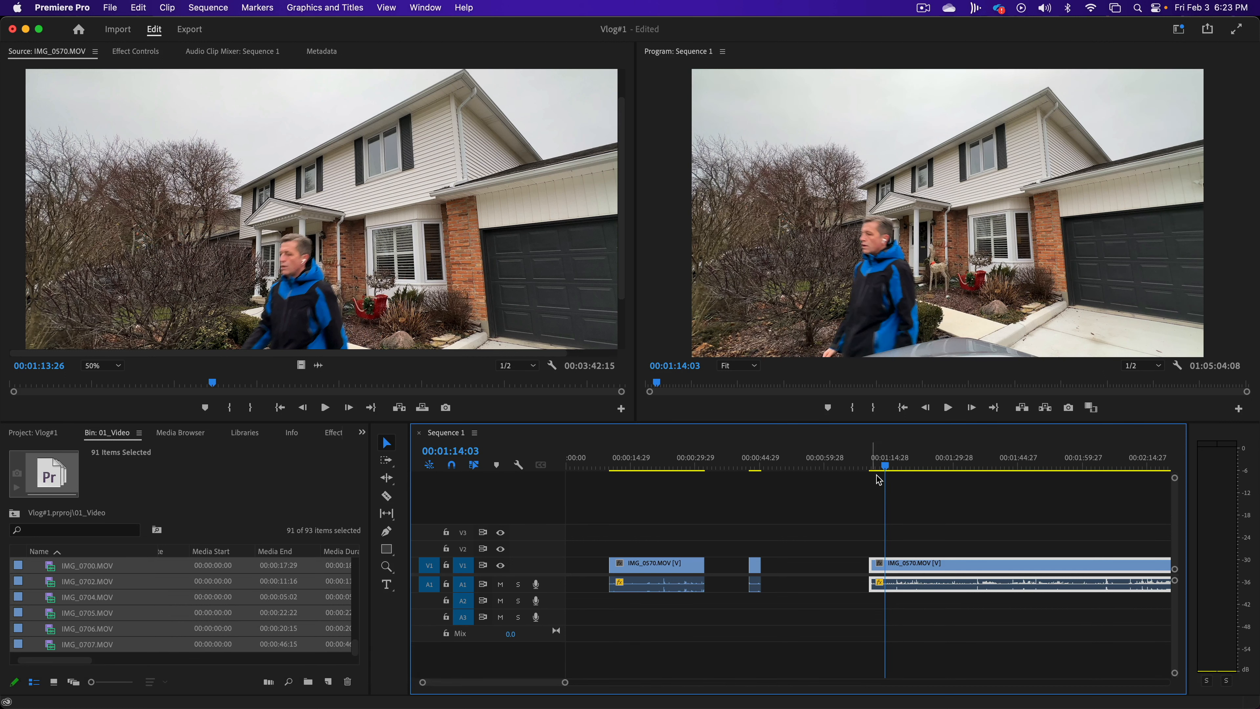
pyautogui.press('c')
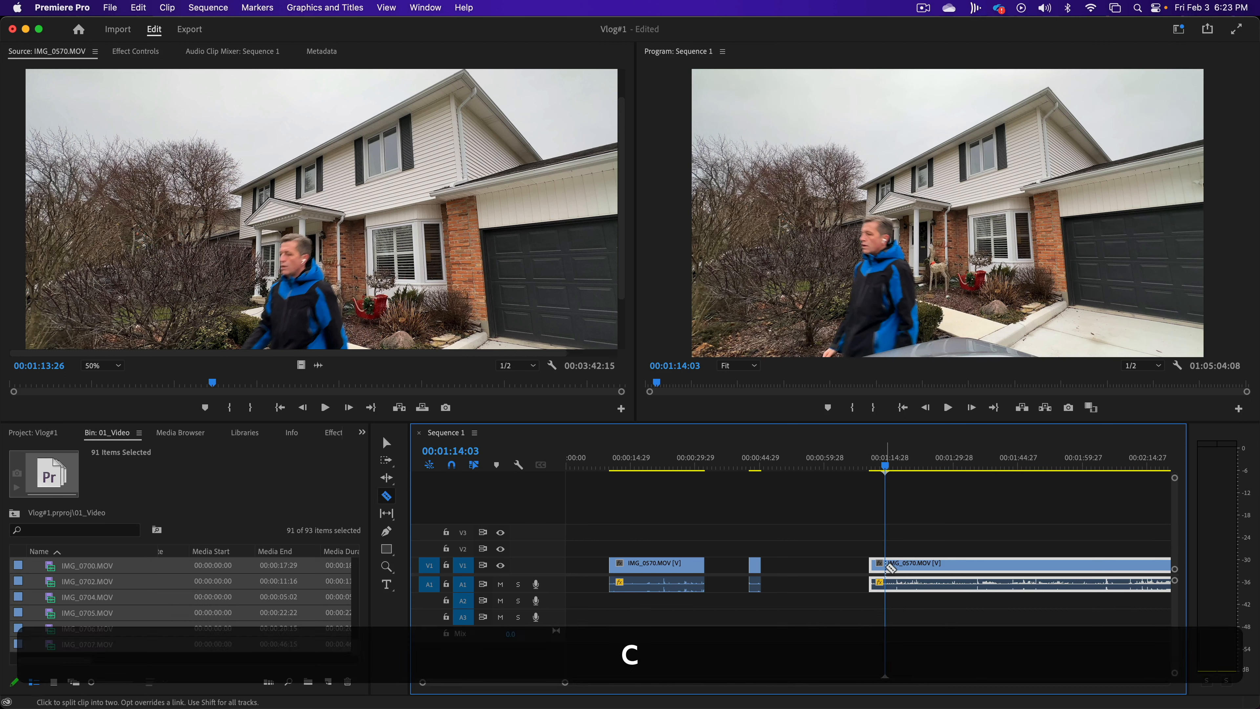
pyautogui.click(887, 566)
# Split IMG_0570.MOV at 00:01:29:02, just before the walk to the jeep, delete the section back to 00:01:14:03, and resume playback.
pyautogui.press('space')
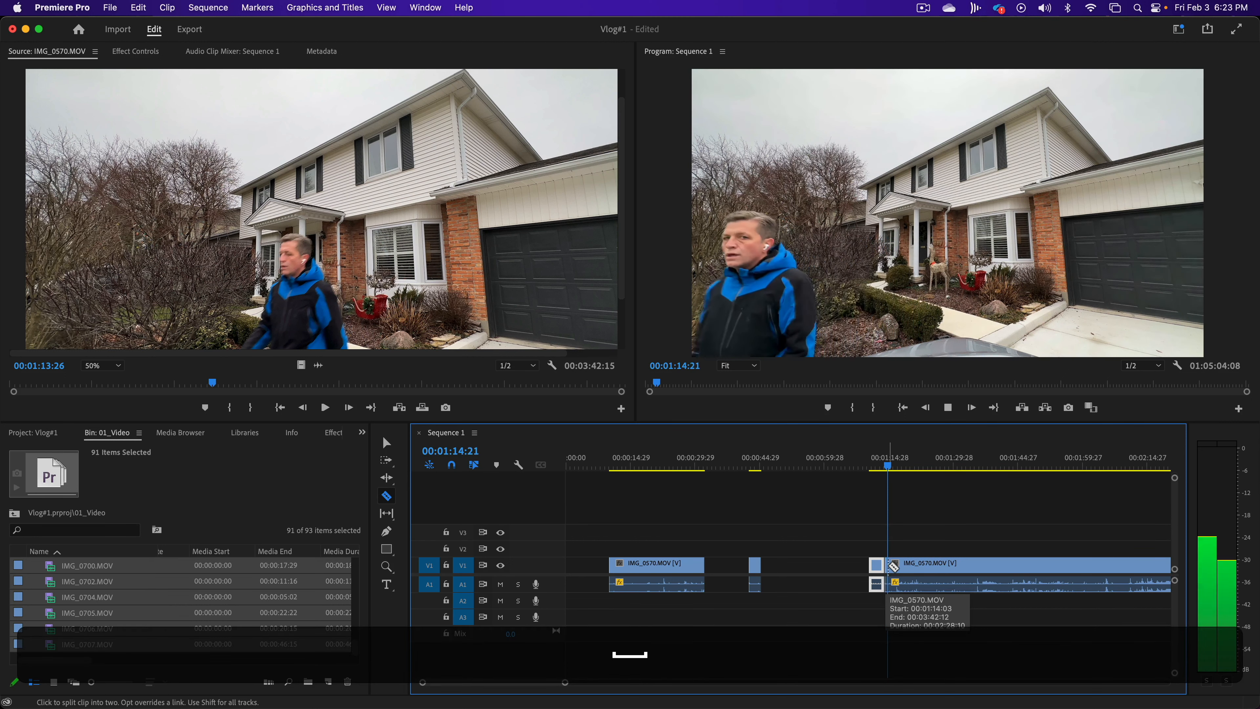
pyautogui.press('l')
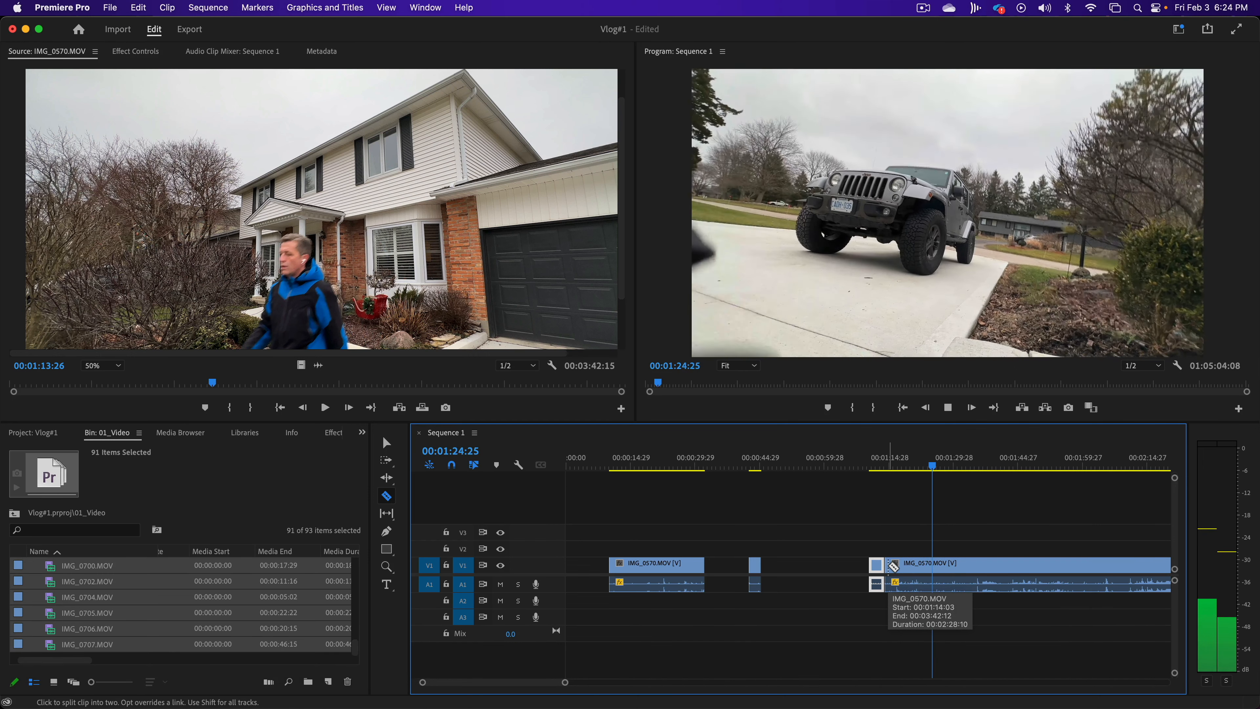
pyautogui.press('j')
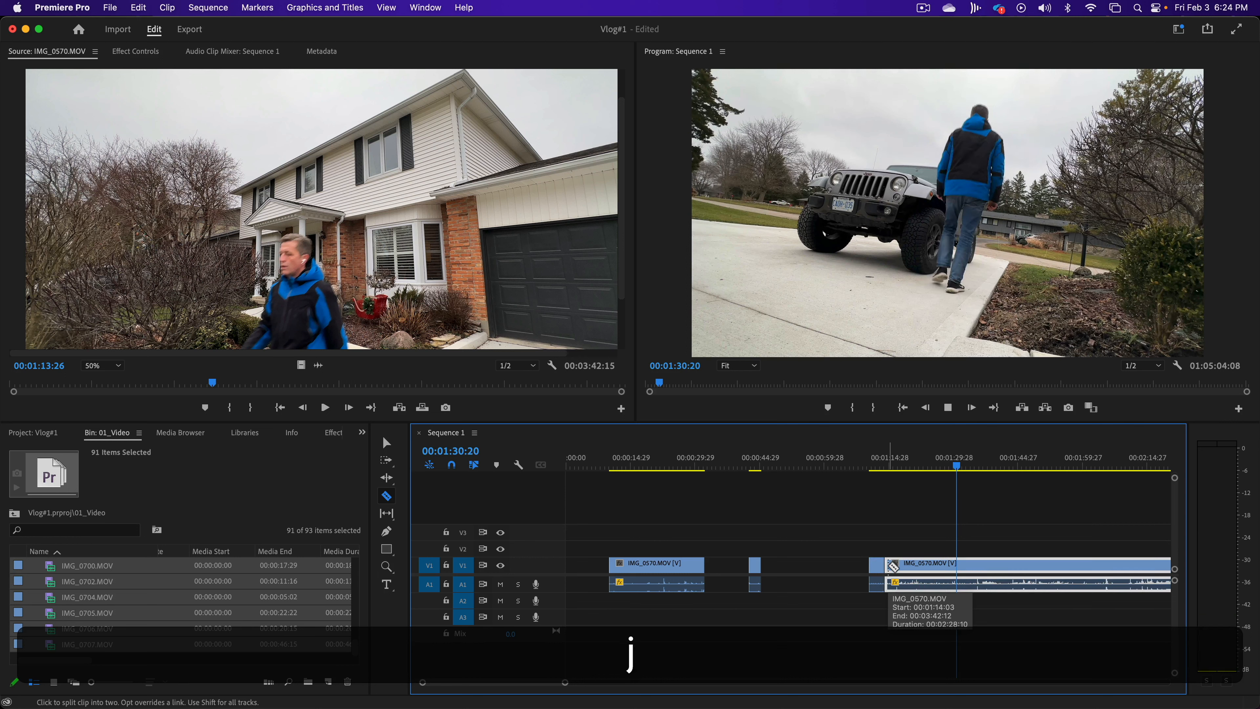
pyautogui.press('k')
pyautogui.press('l')
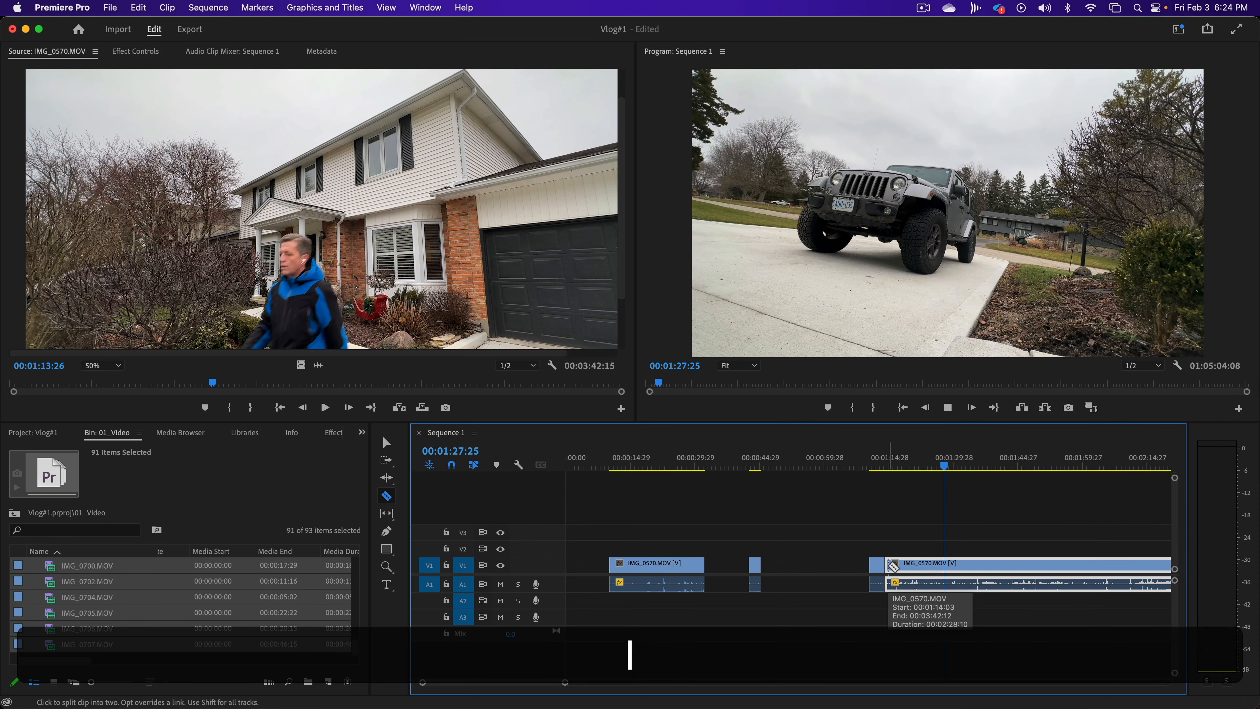
pyautogui.press('k')
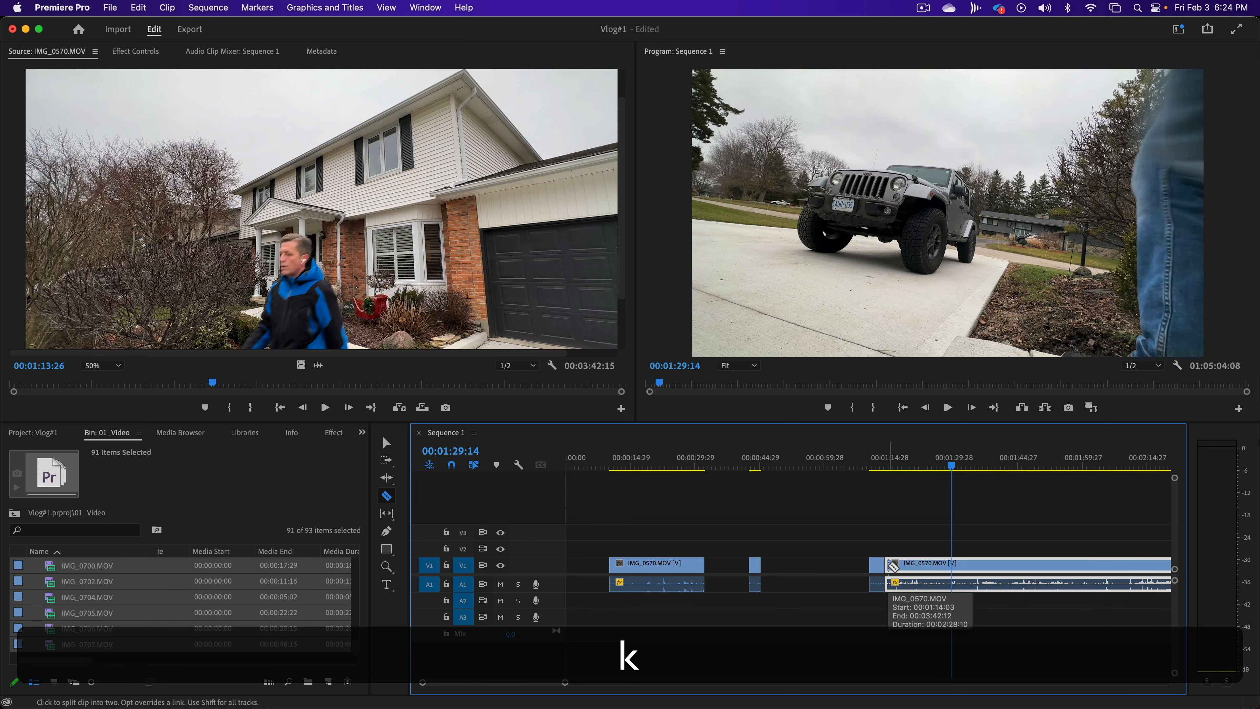
pyautogui.click(950, 566)
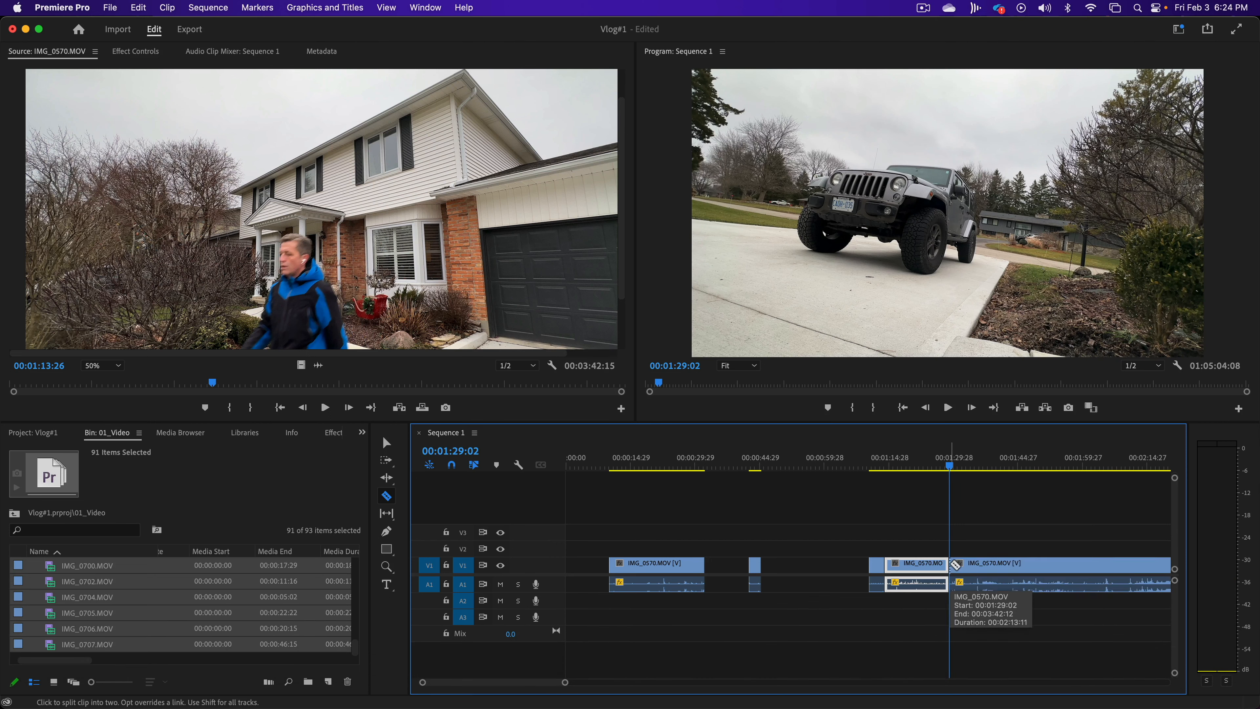
pyautogui.press('BackSpace')
pyautogui.press('space')
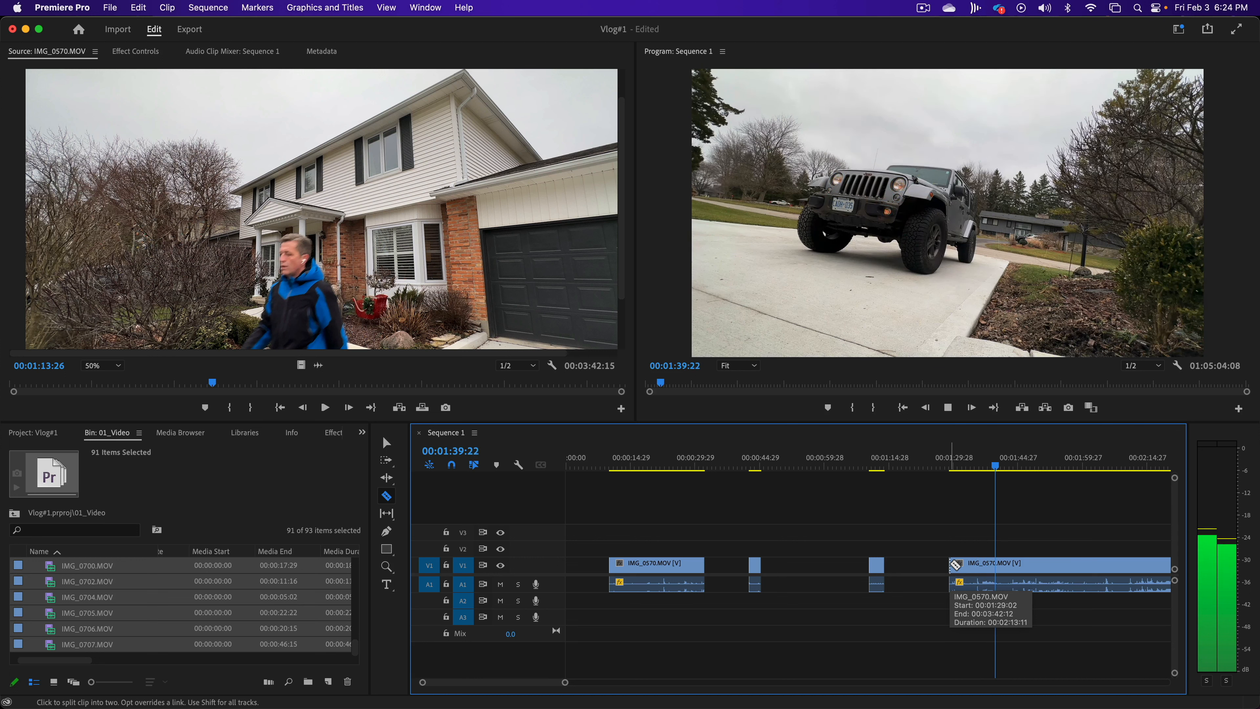
# Split IMG_0570.MOV at 00:01:38:27 in the shot of the parked jeep with its lights on, and resume playback.
pyautogui.press('k')
pyautogui.press('j')
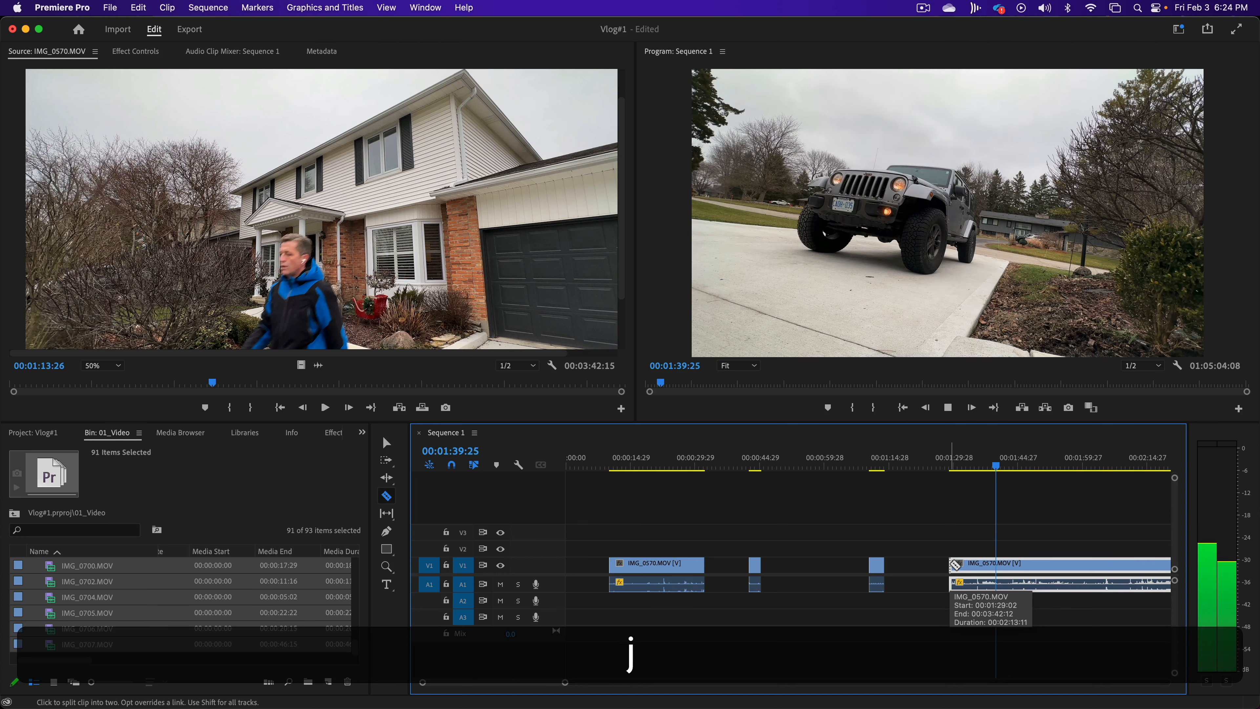
pyautogui.press('k')
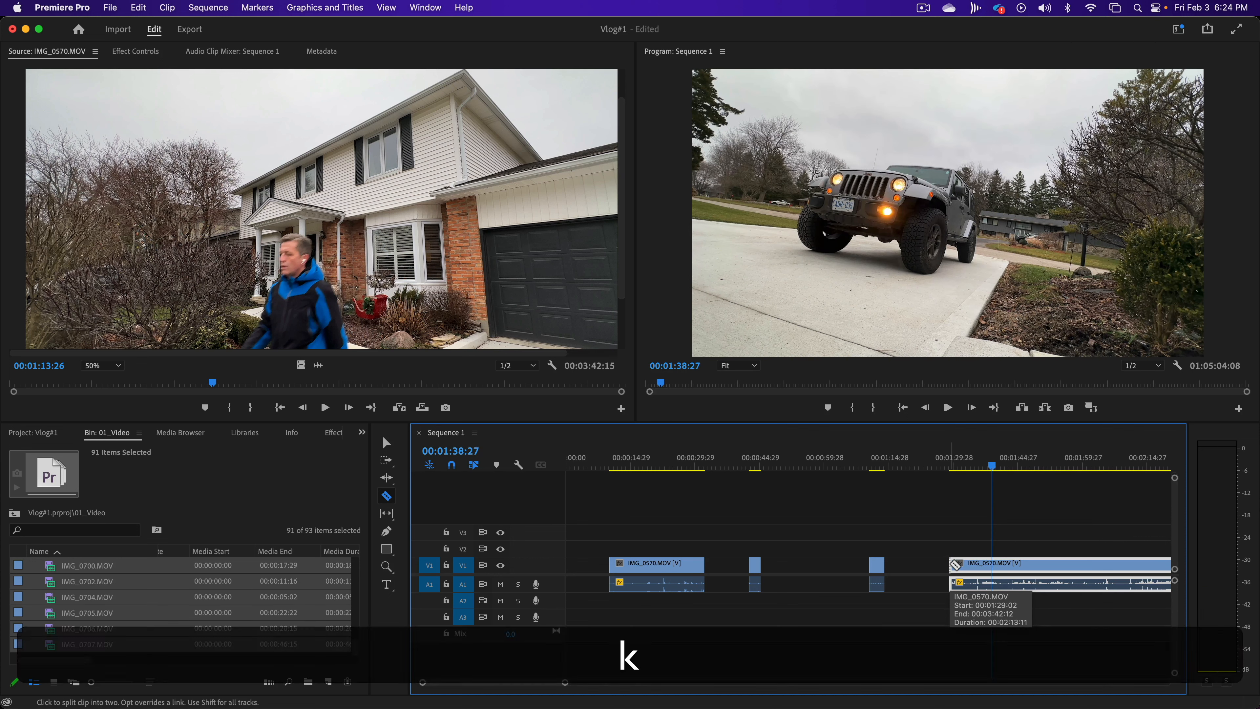
pyautogui.click(997, 562)
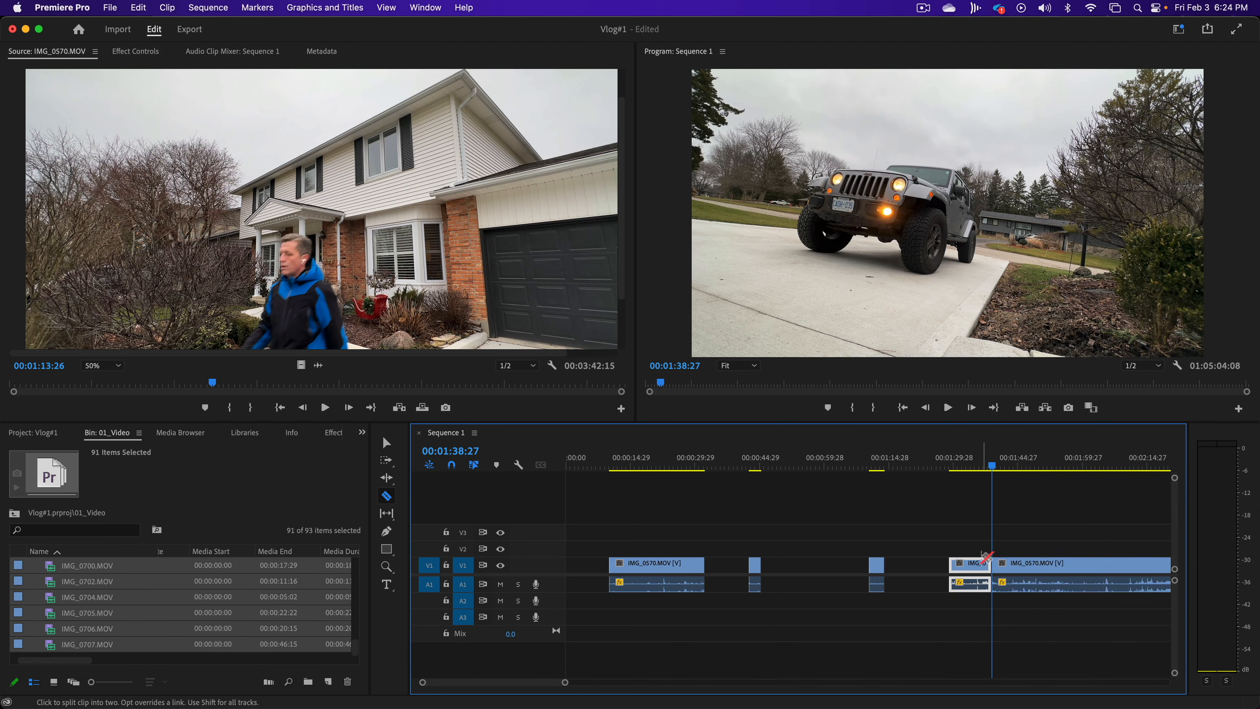
pyautogui.press('l')
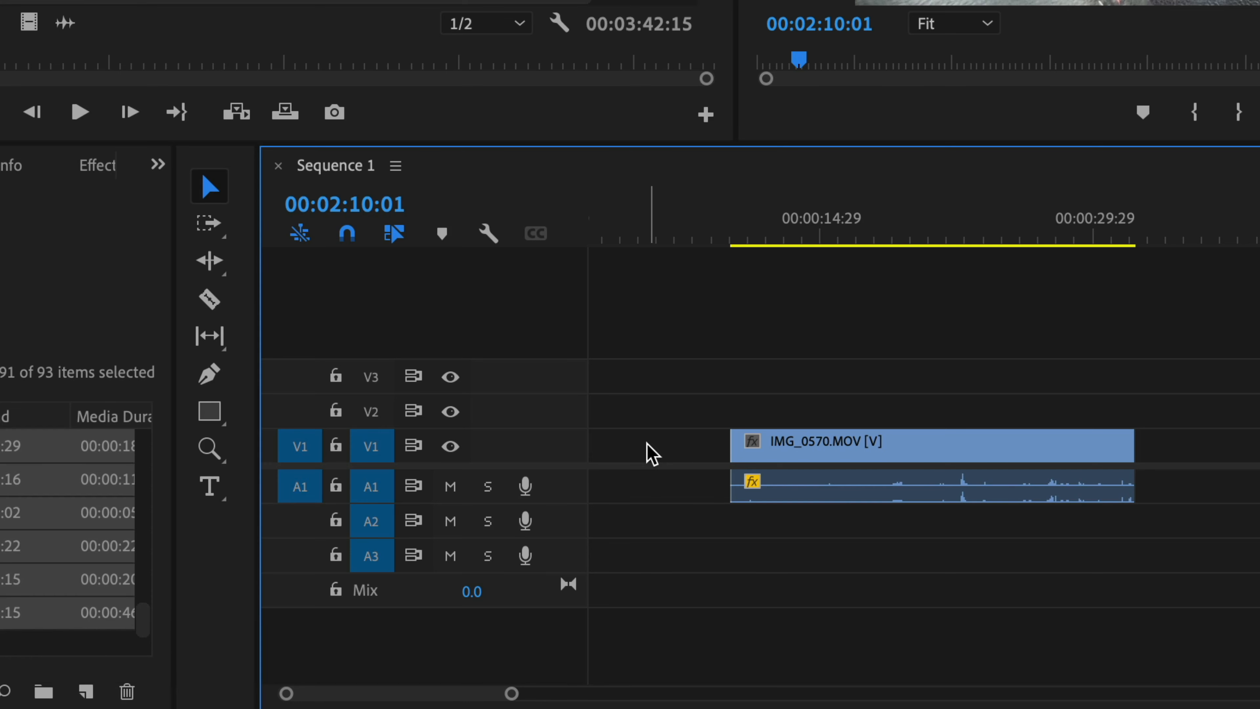
# Try closing the gaps before and after the first IMG_0570.MOV segment one at a time, and undo the gap deletions.
pyautogui.click(593, 566)
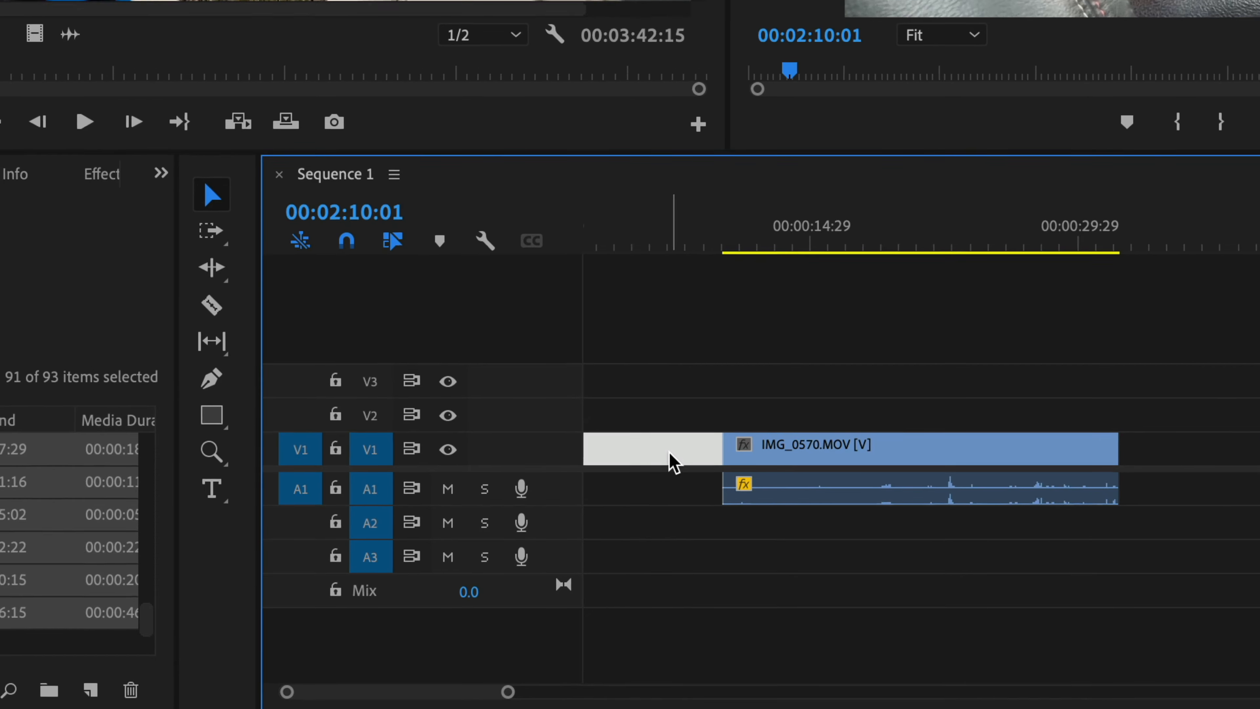
pyautogui.press('BackSpace')
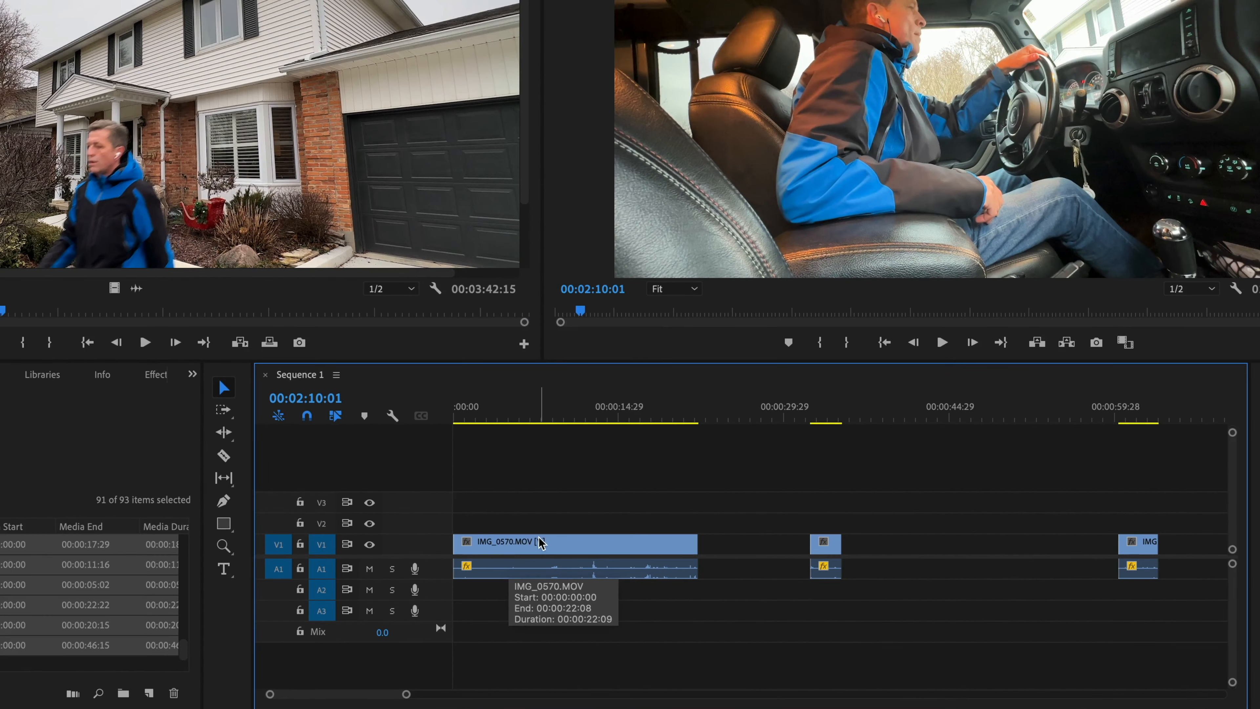
pyautogui.click(990, 470)
pyautogui.press('BackSpace')
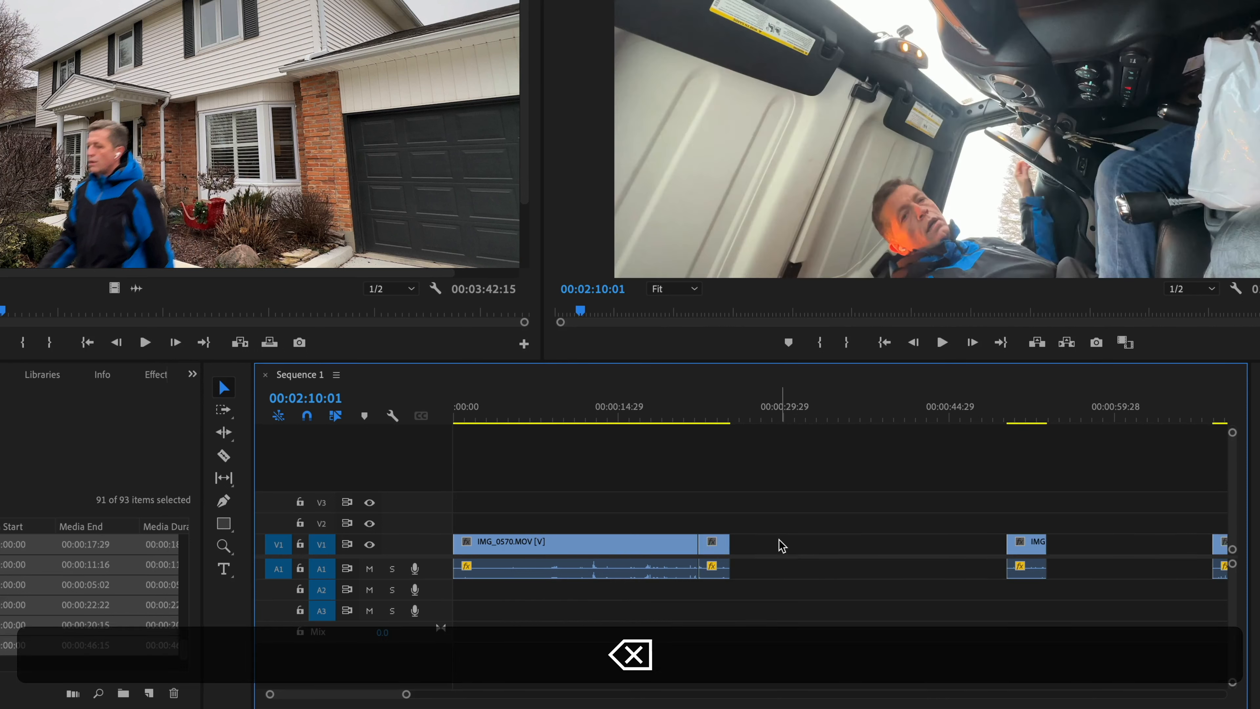
pyautogui.press('super+z')
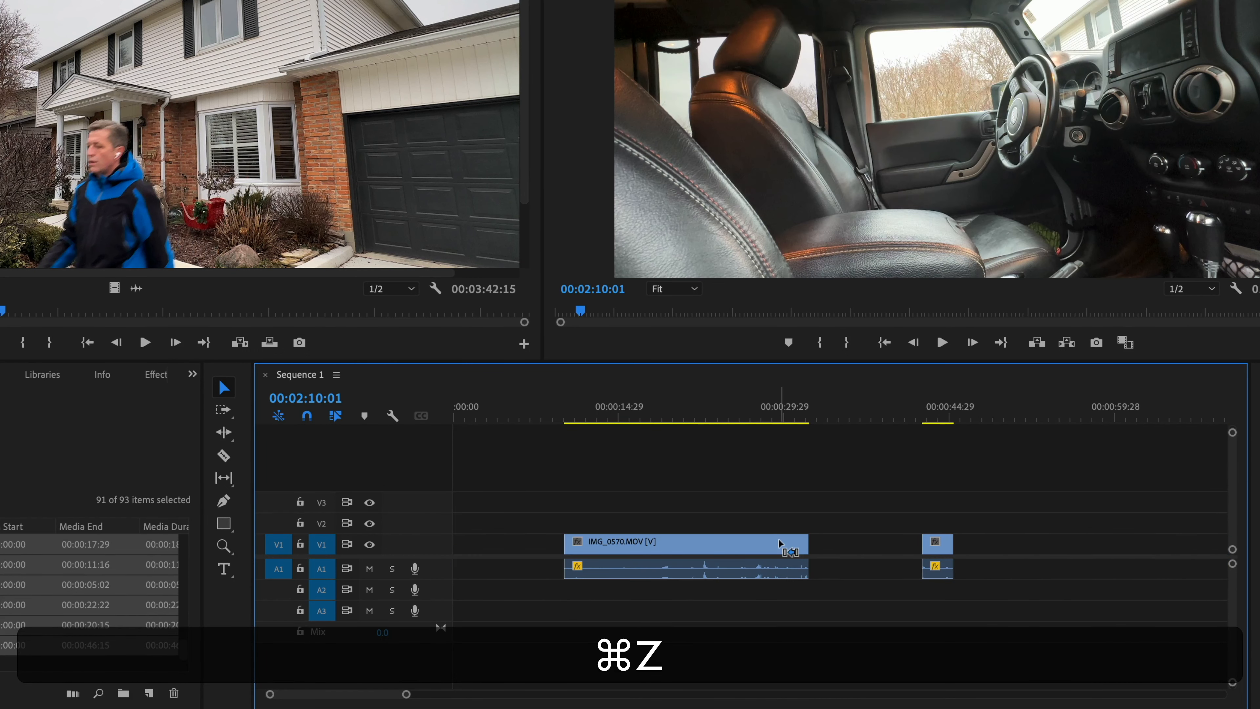
# Select all clips in Sequence 1 and close all the gaps between them at once with Close Gap.
pyautogui.press('-')
pyautogui.press('-')
pyautogui.press('-')
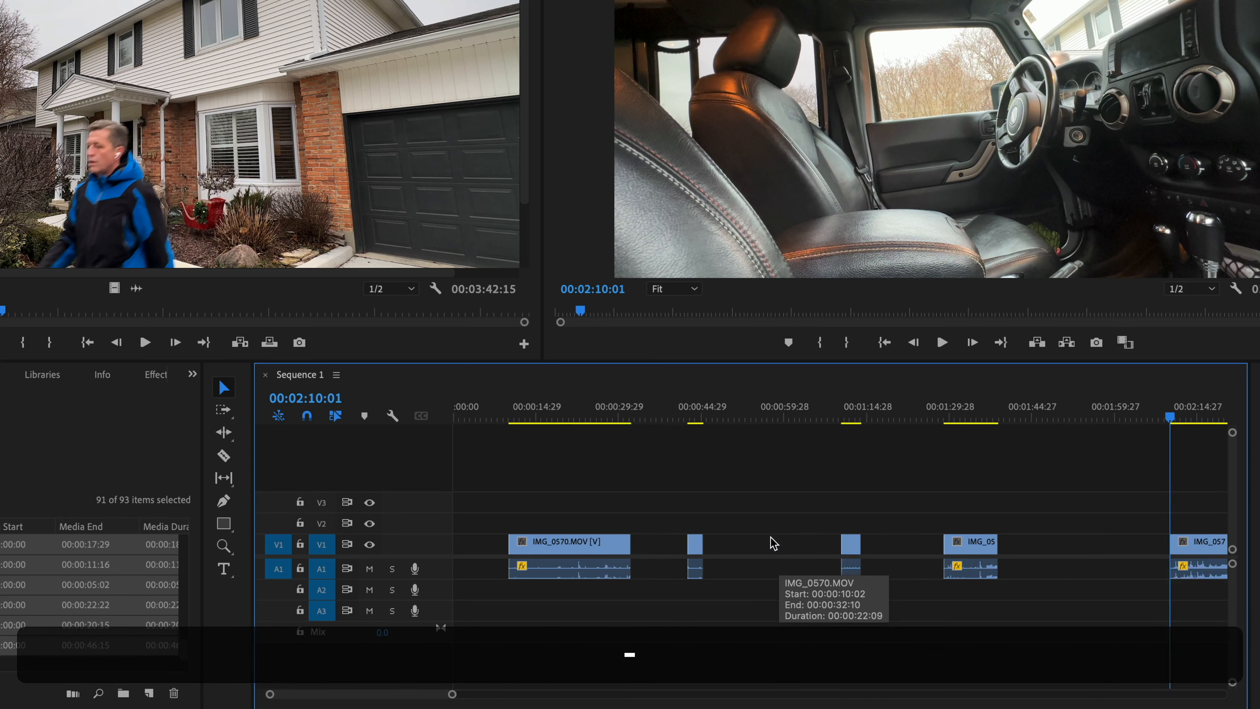
pyautogui.press('super+a')
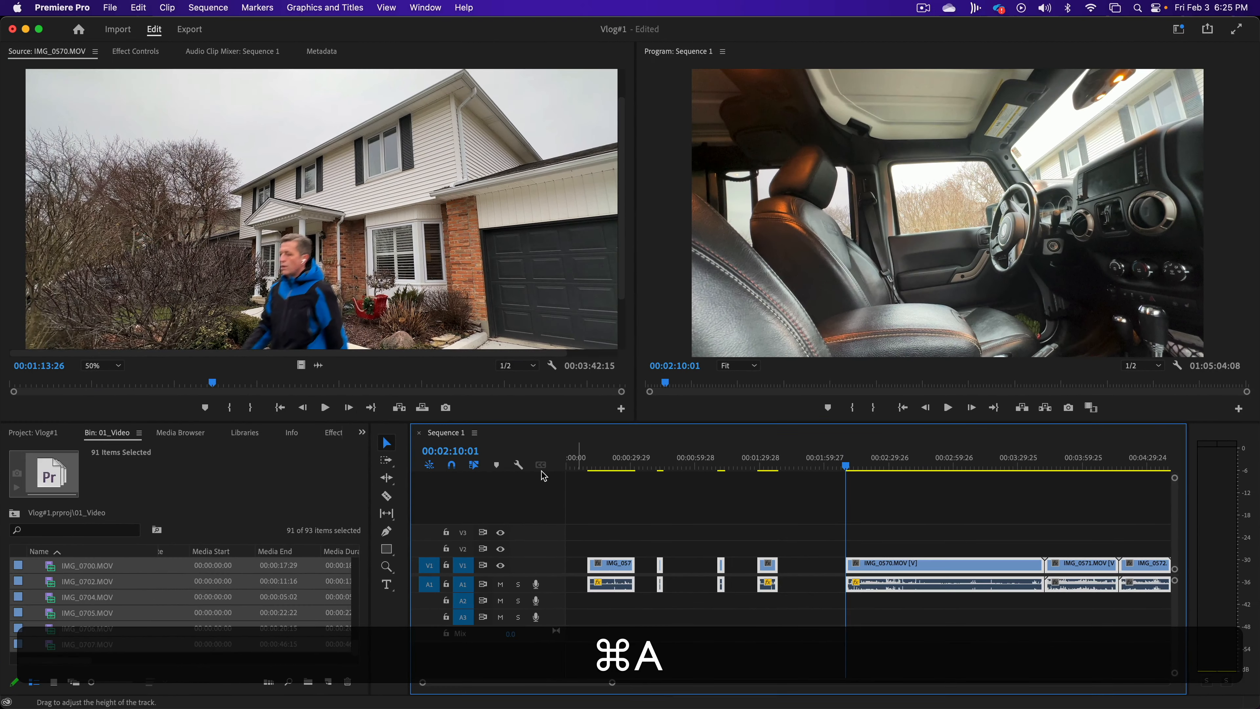
pyautogui.click(212, 7)
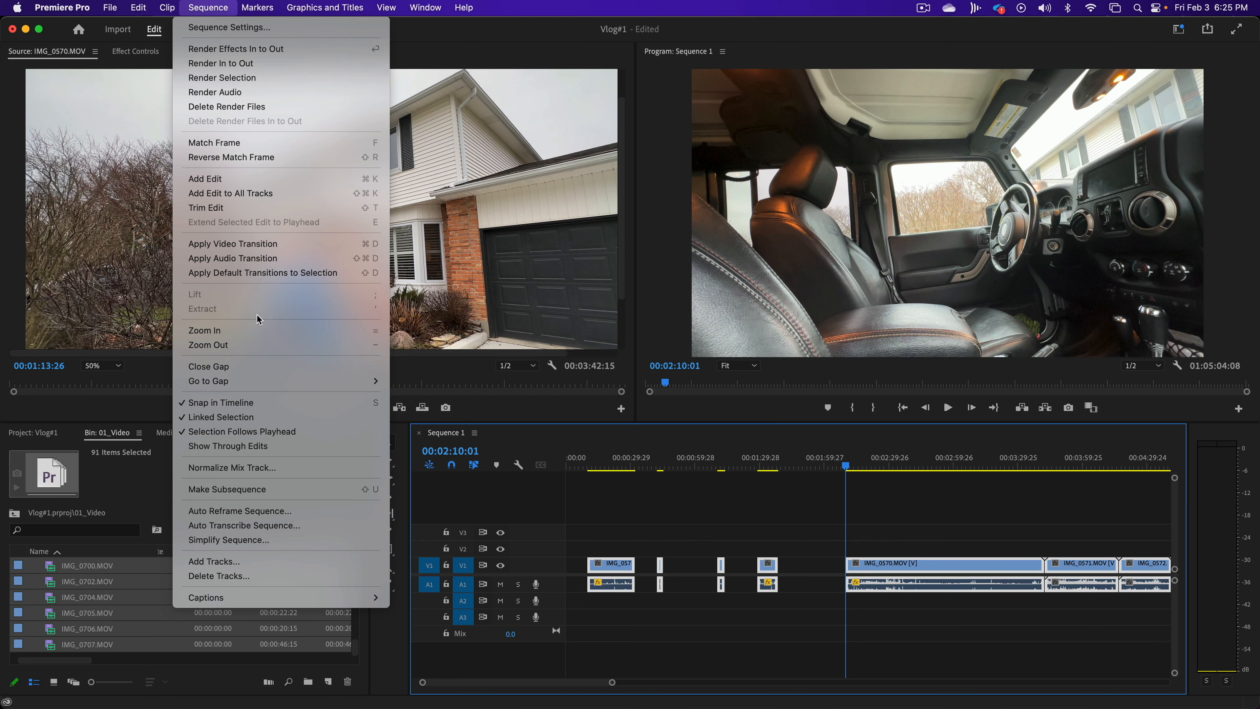
pyautogui.click(252, 370)
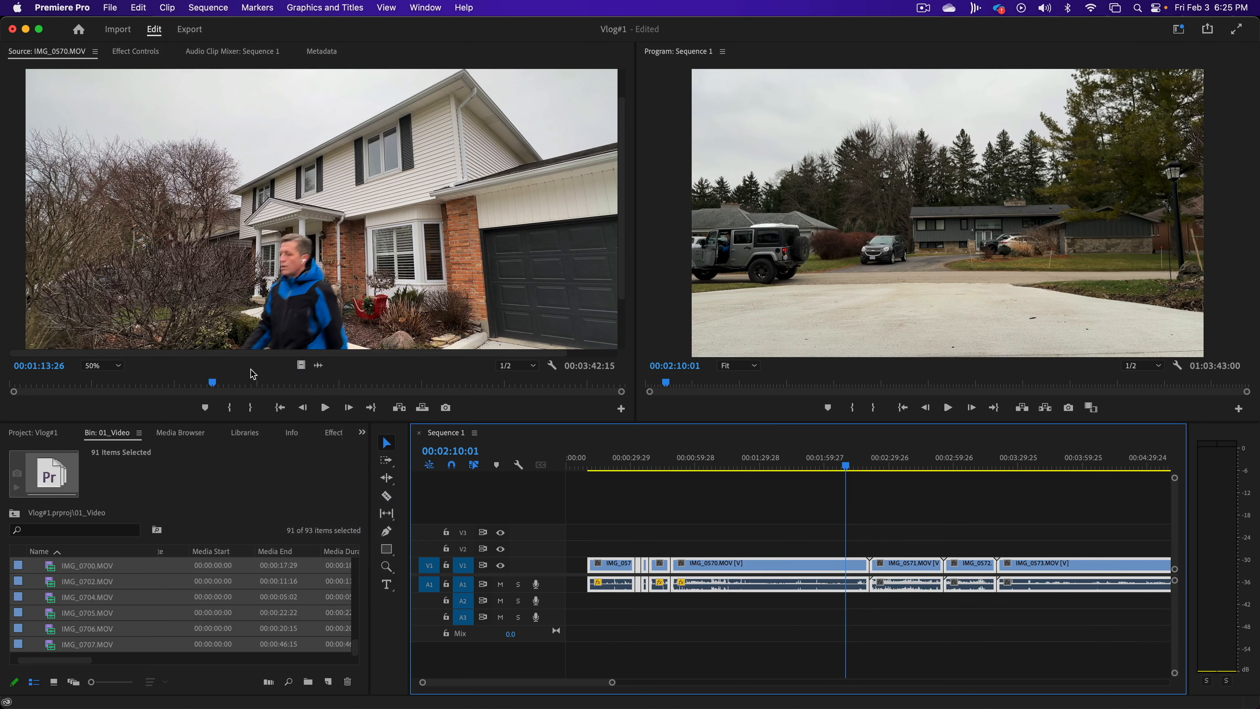
# Delete the remaining gap before the first clip and play the joined segments through to about 00:00:39:22.
pyautogui.click(593, 468)
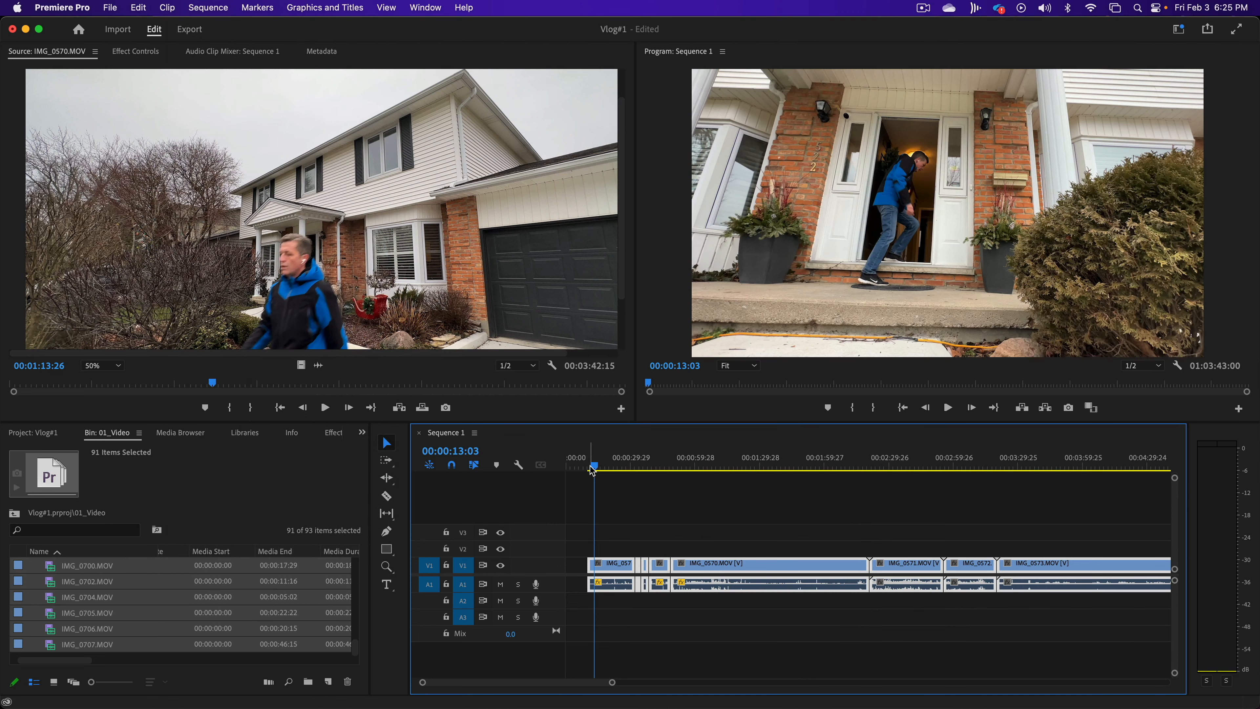
pyautogui.click(587, 465)
pyautogui.press('space')
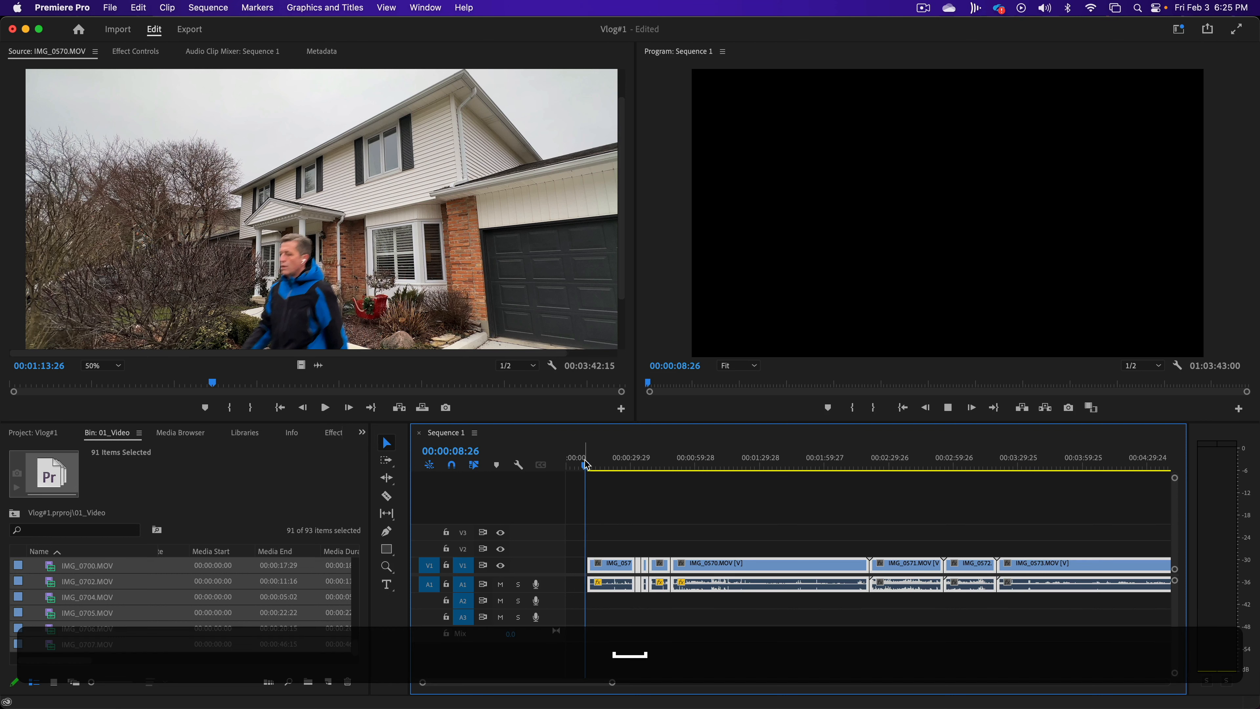
pyautogui.press('space')
pyautogui.click(576, 566)
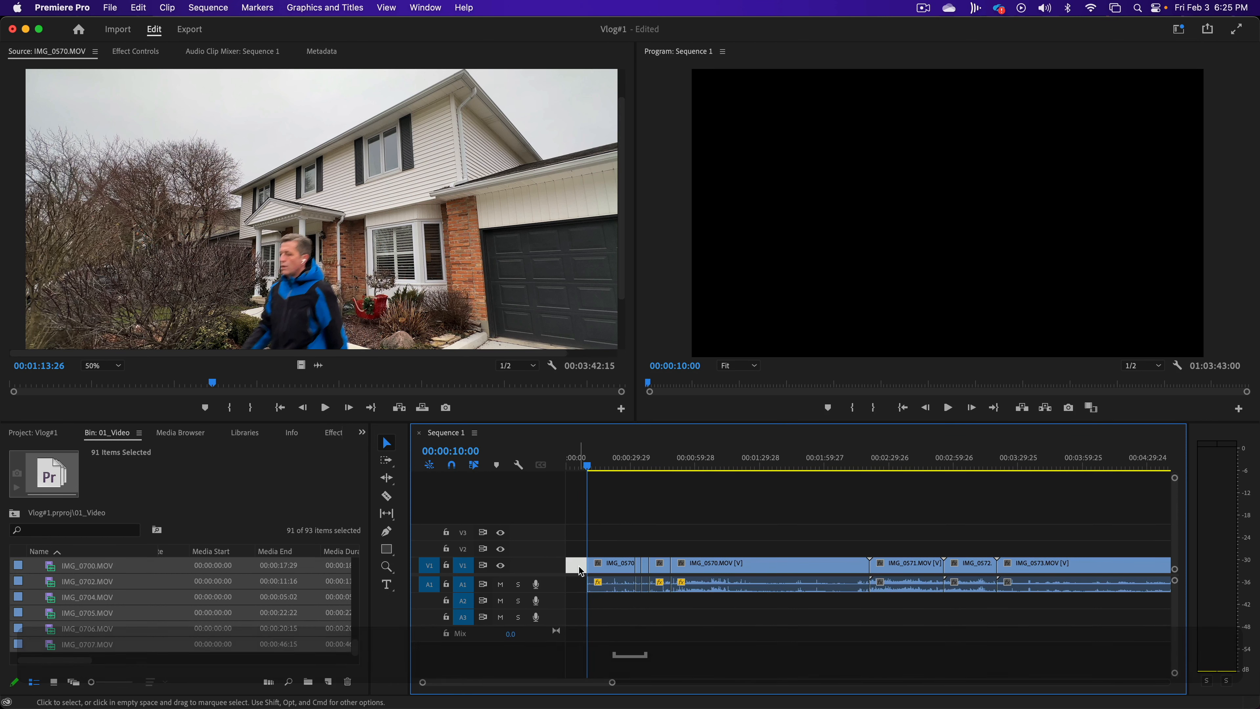
pyautogui.click(580, 569)
pyautogui.press('BackSpace')
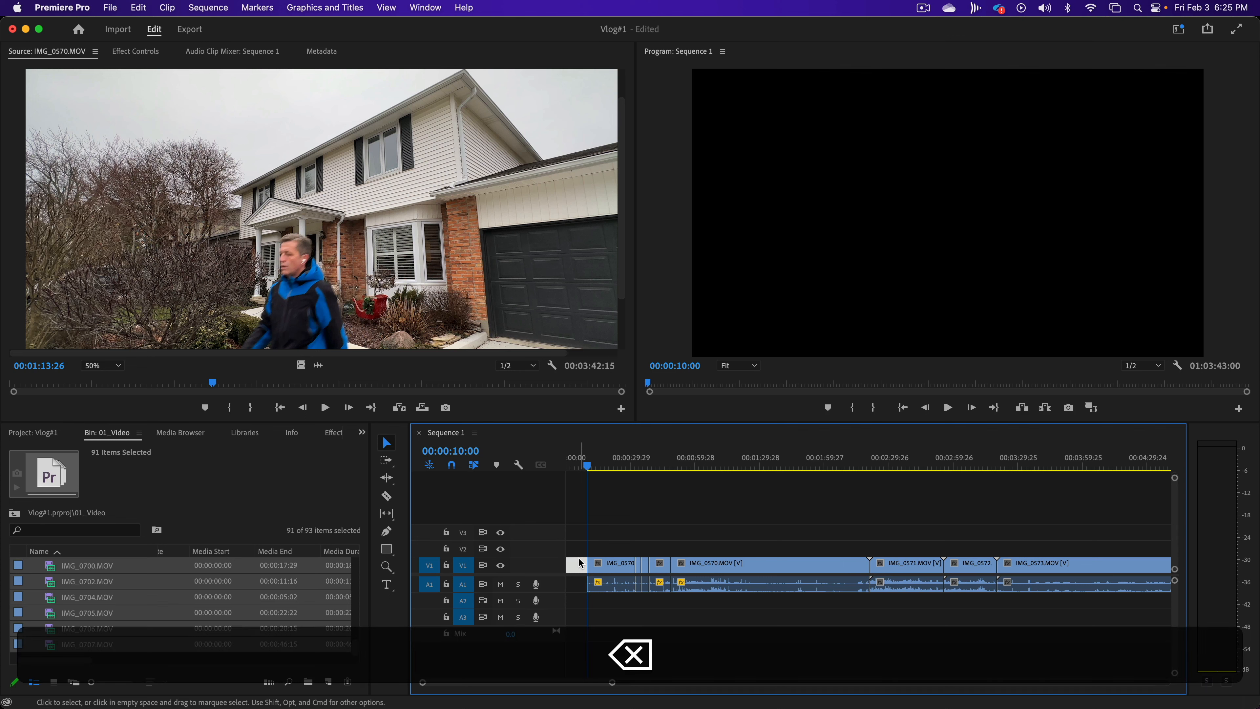
pyautogui.press('space')
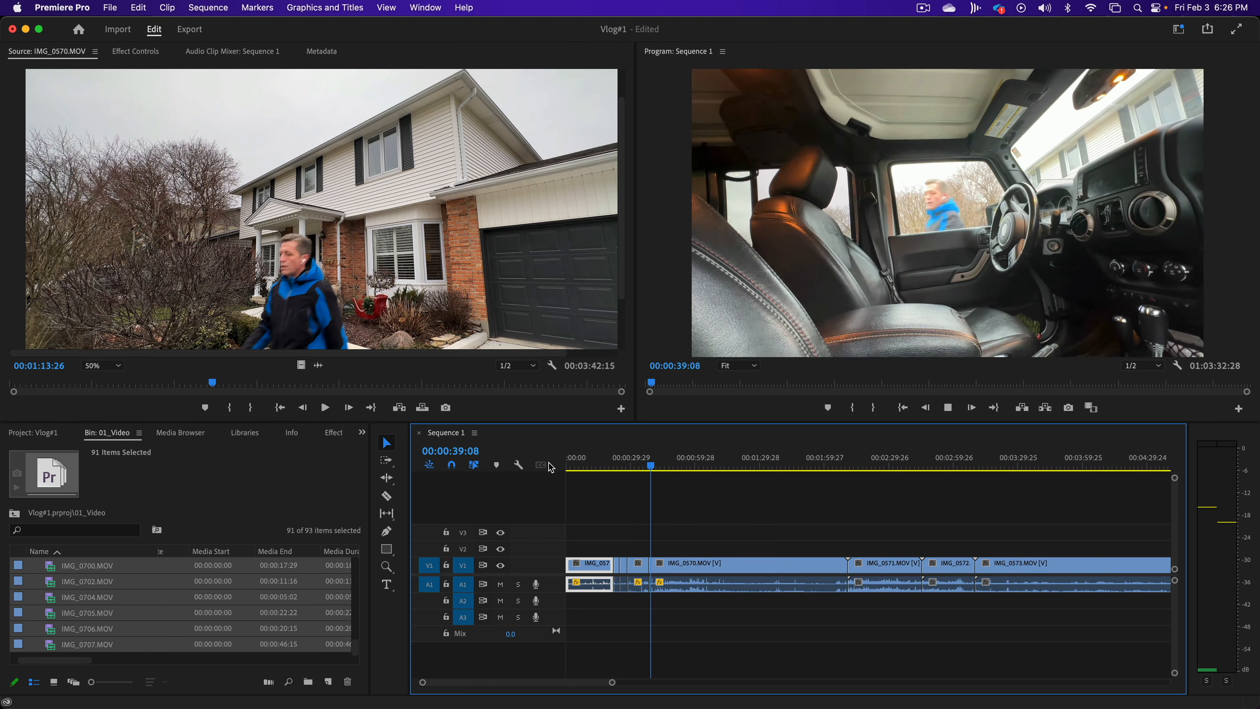
pyautogui.press('space')
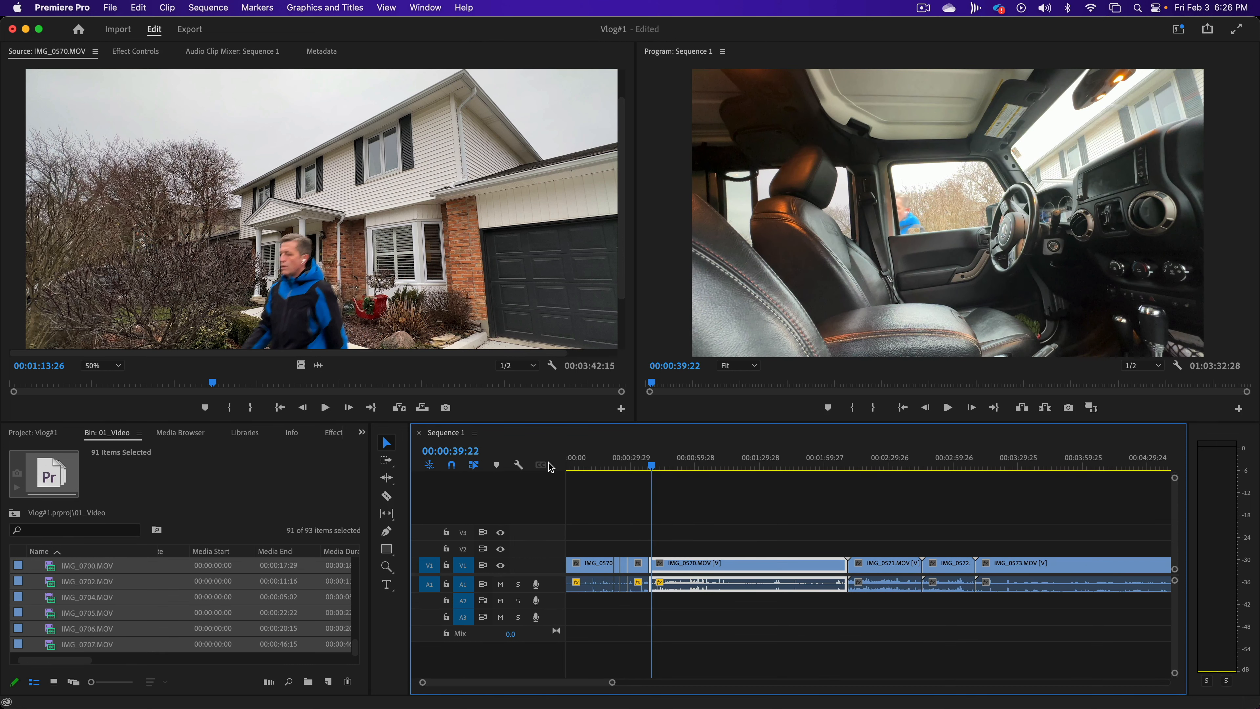